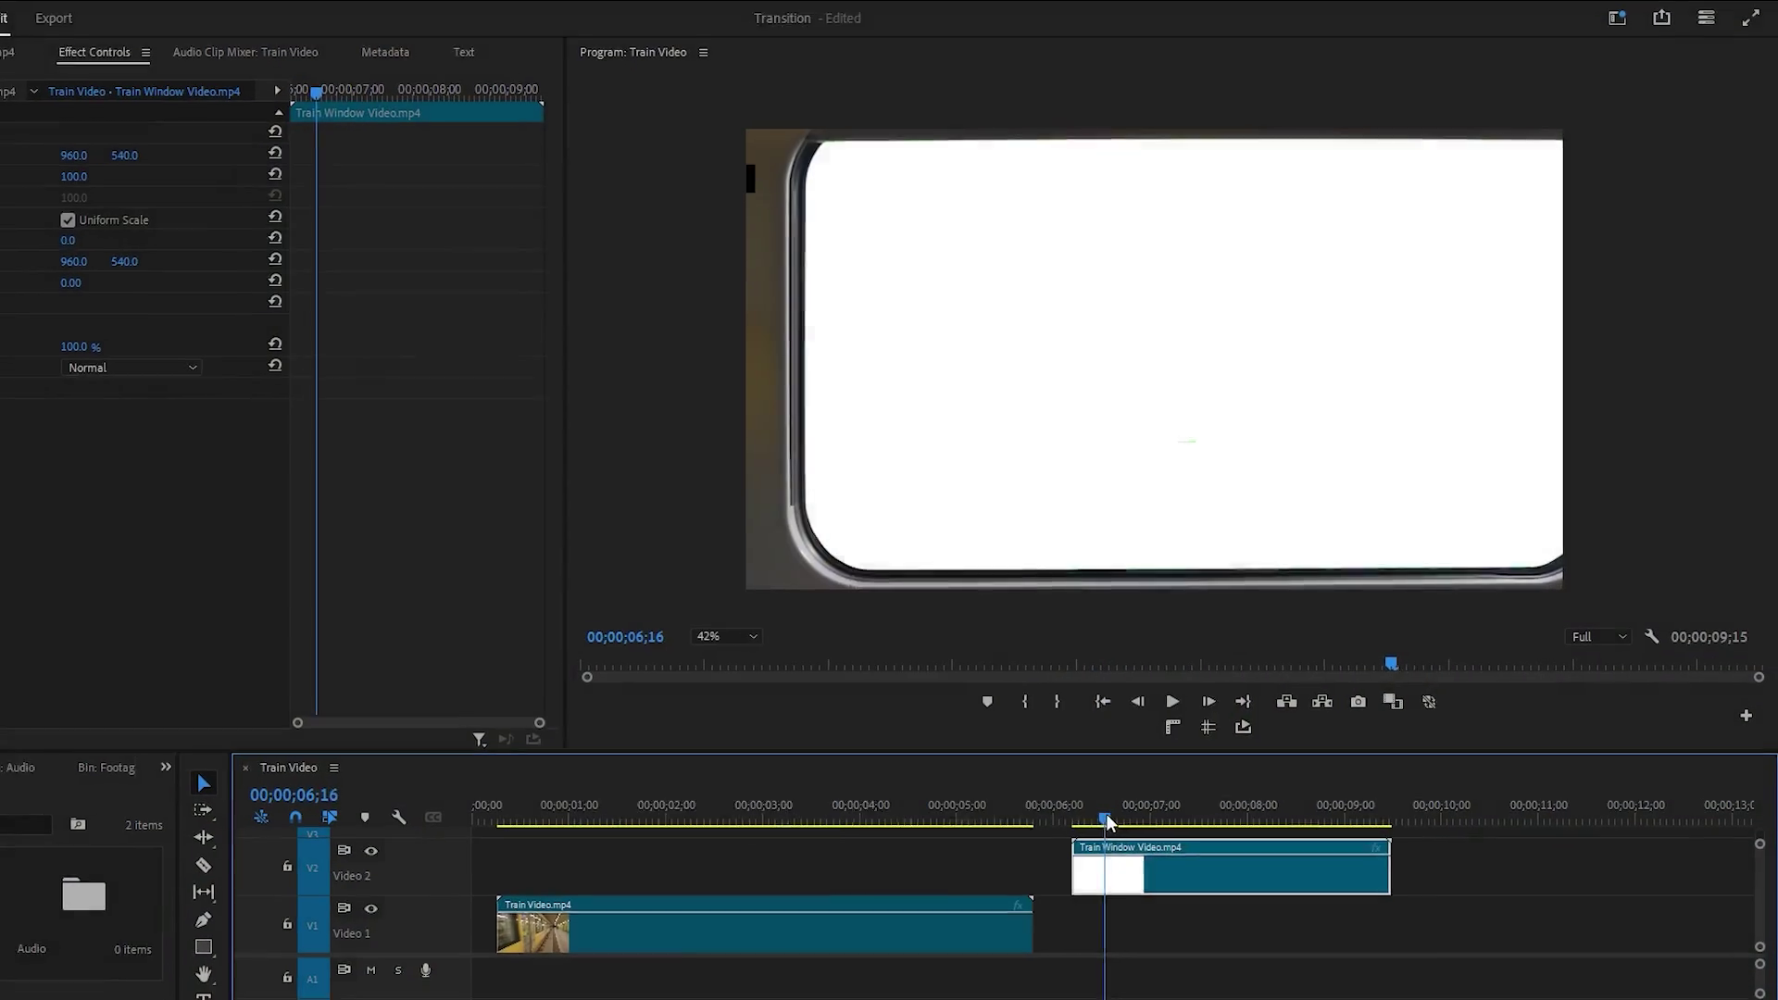
drag(1103, 823, 1207, 827)
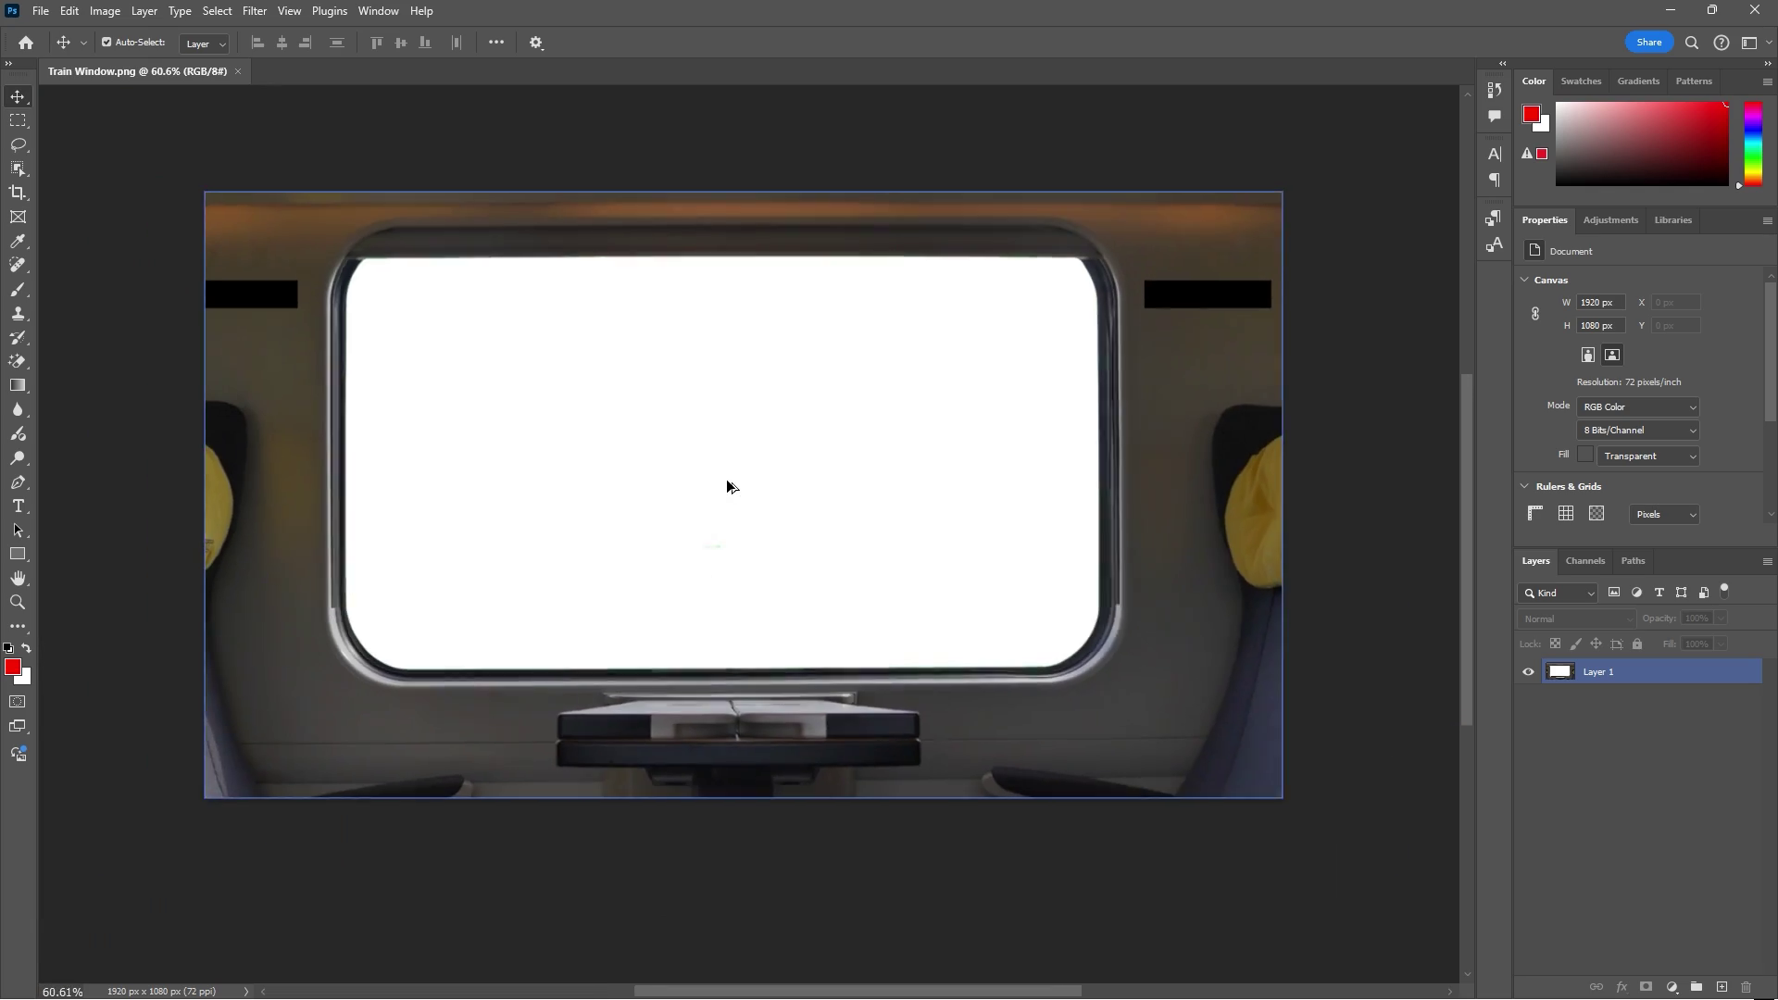
key(ctrl+minus)
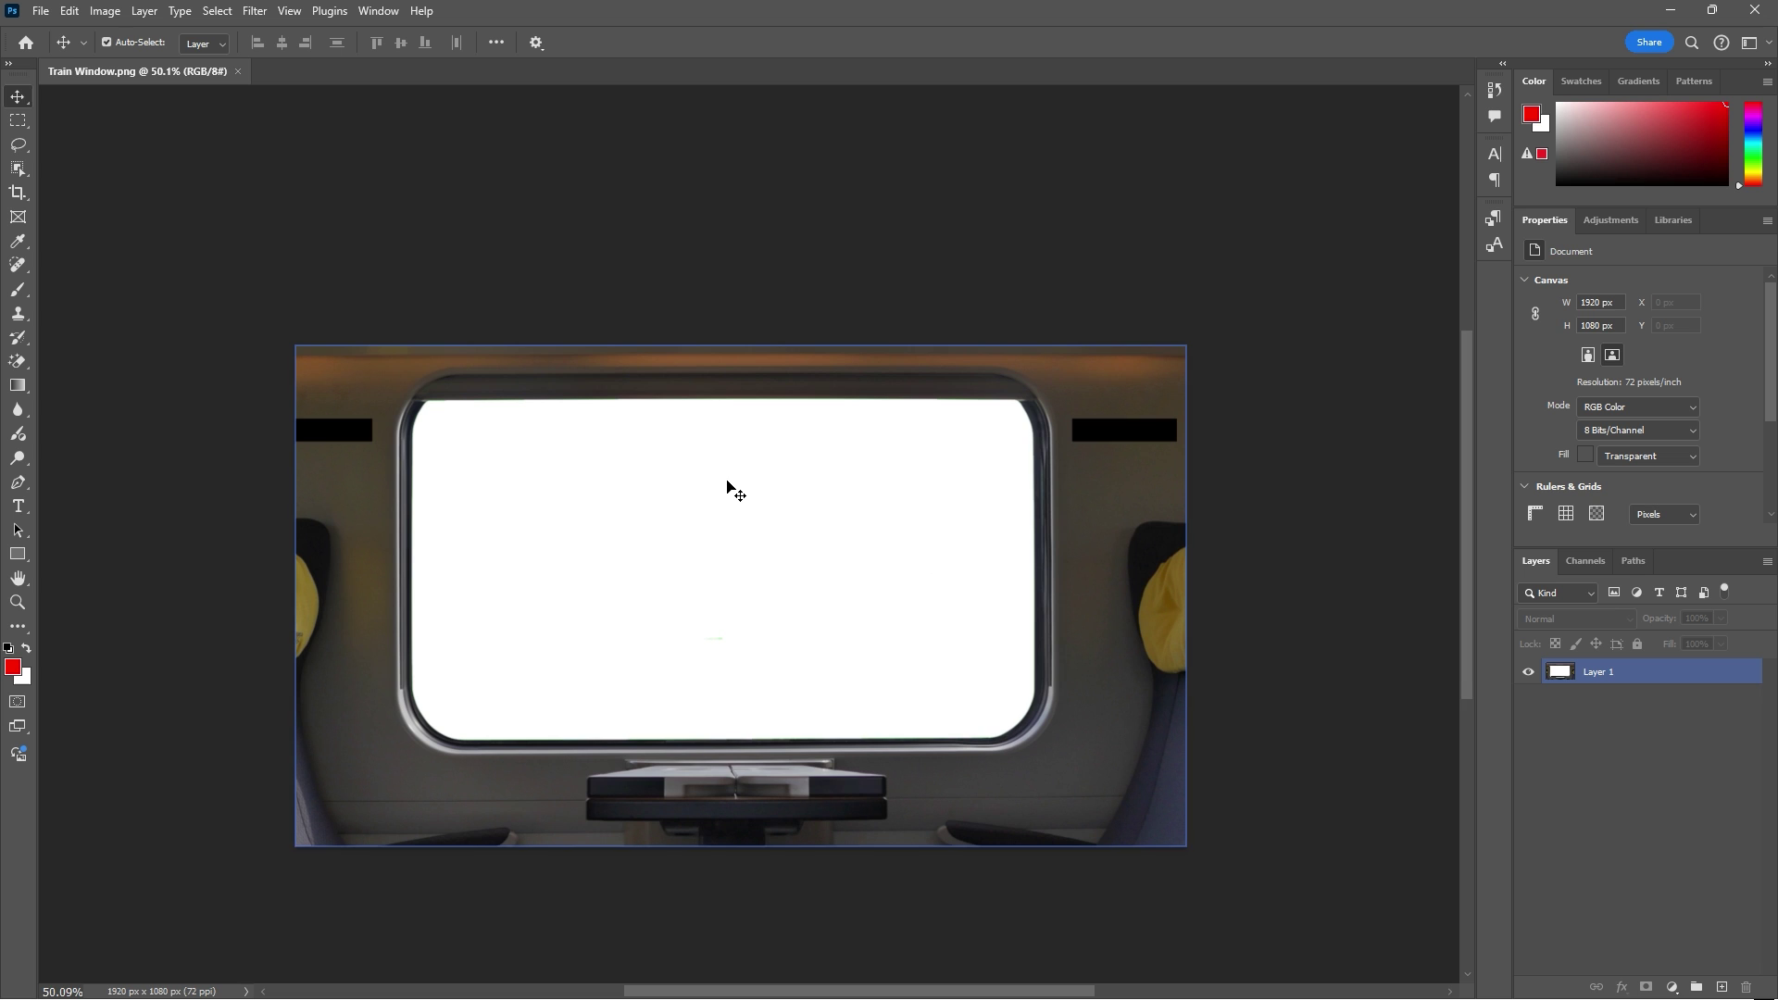
scroll(727, 482, down, 3)
scroll(727, 482, up, 4)
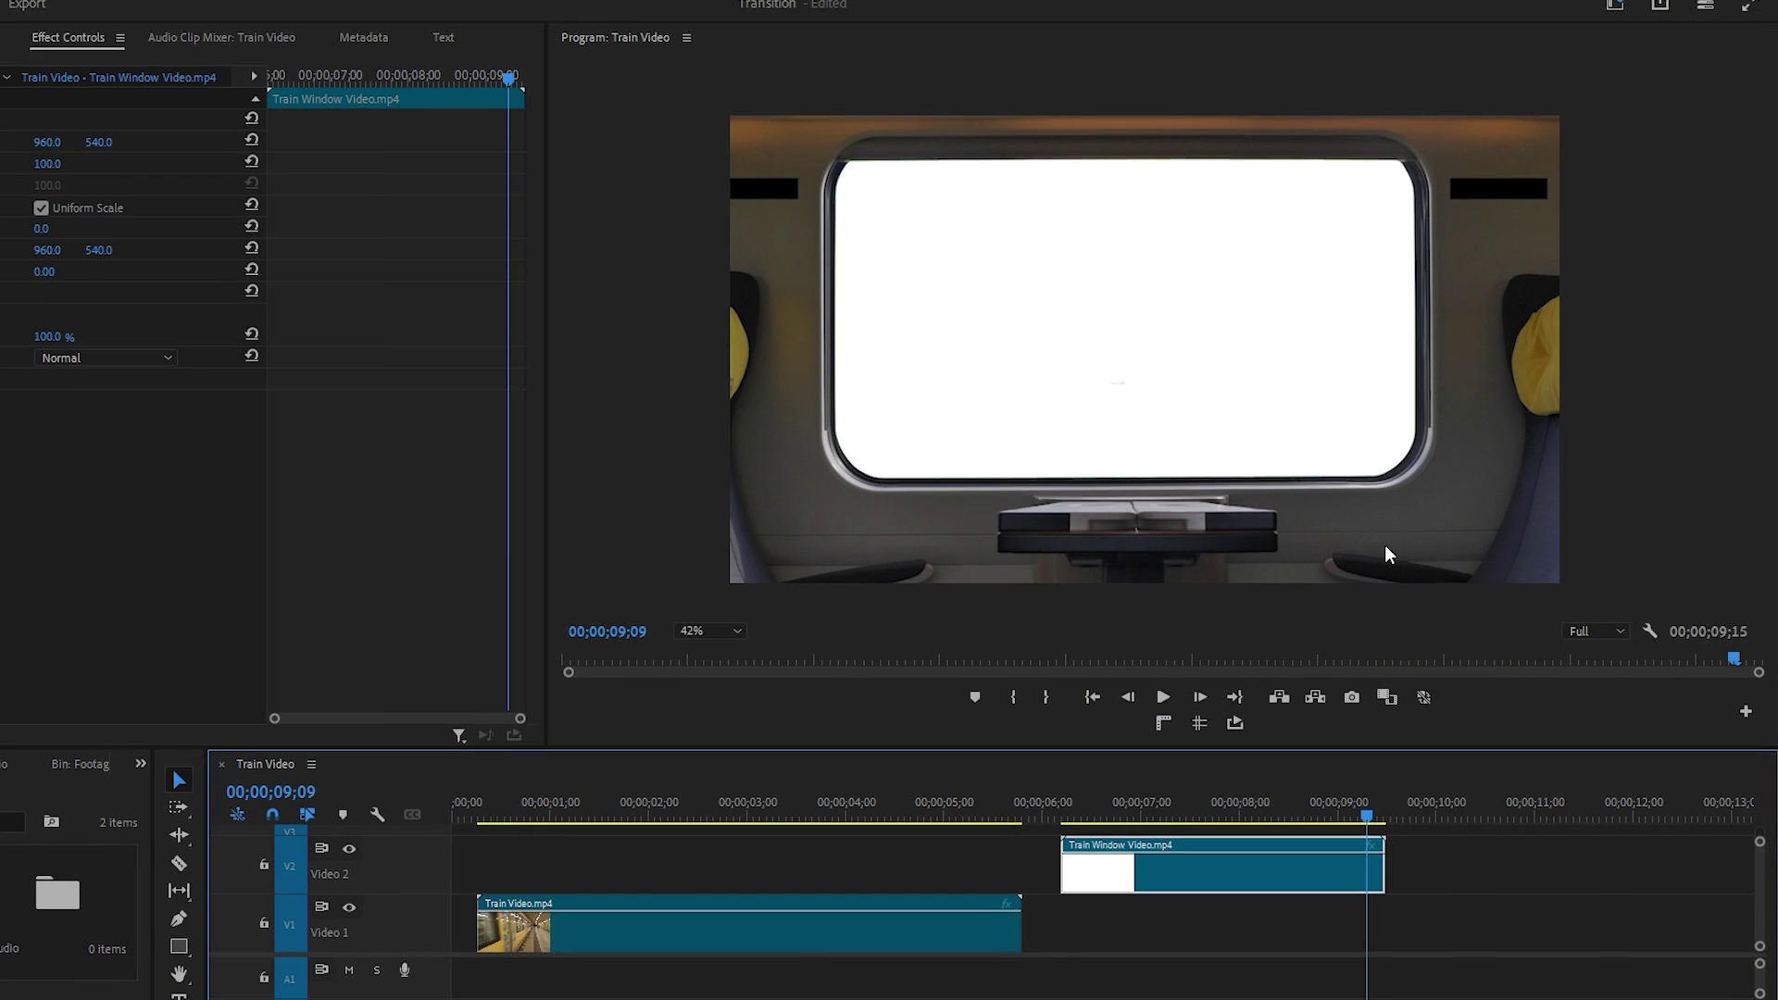
Duplicate the Train Window Video.mp4 clip from Video 2 onto Video 1, directly below the original.
click(1360, 824)
drag(1360, 709, 1220, 798)
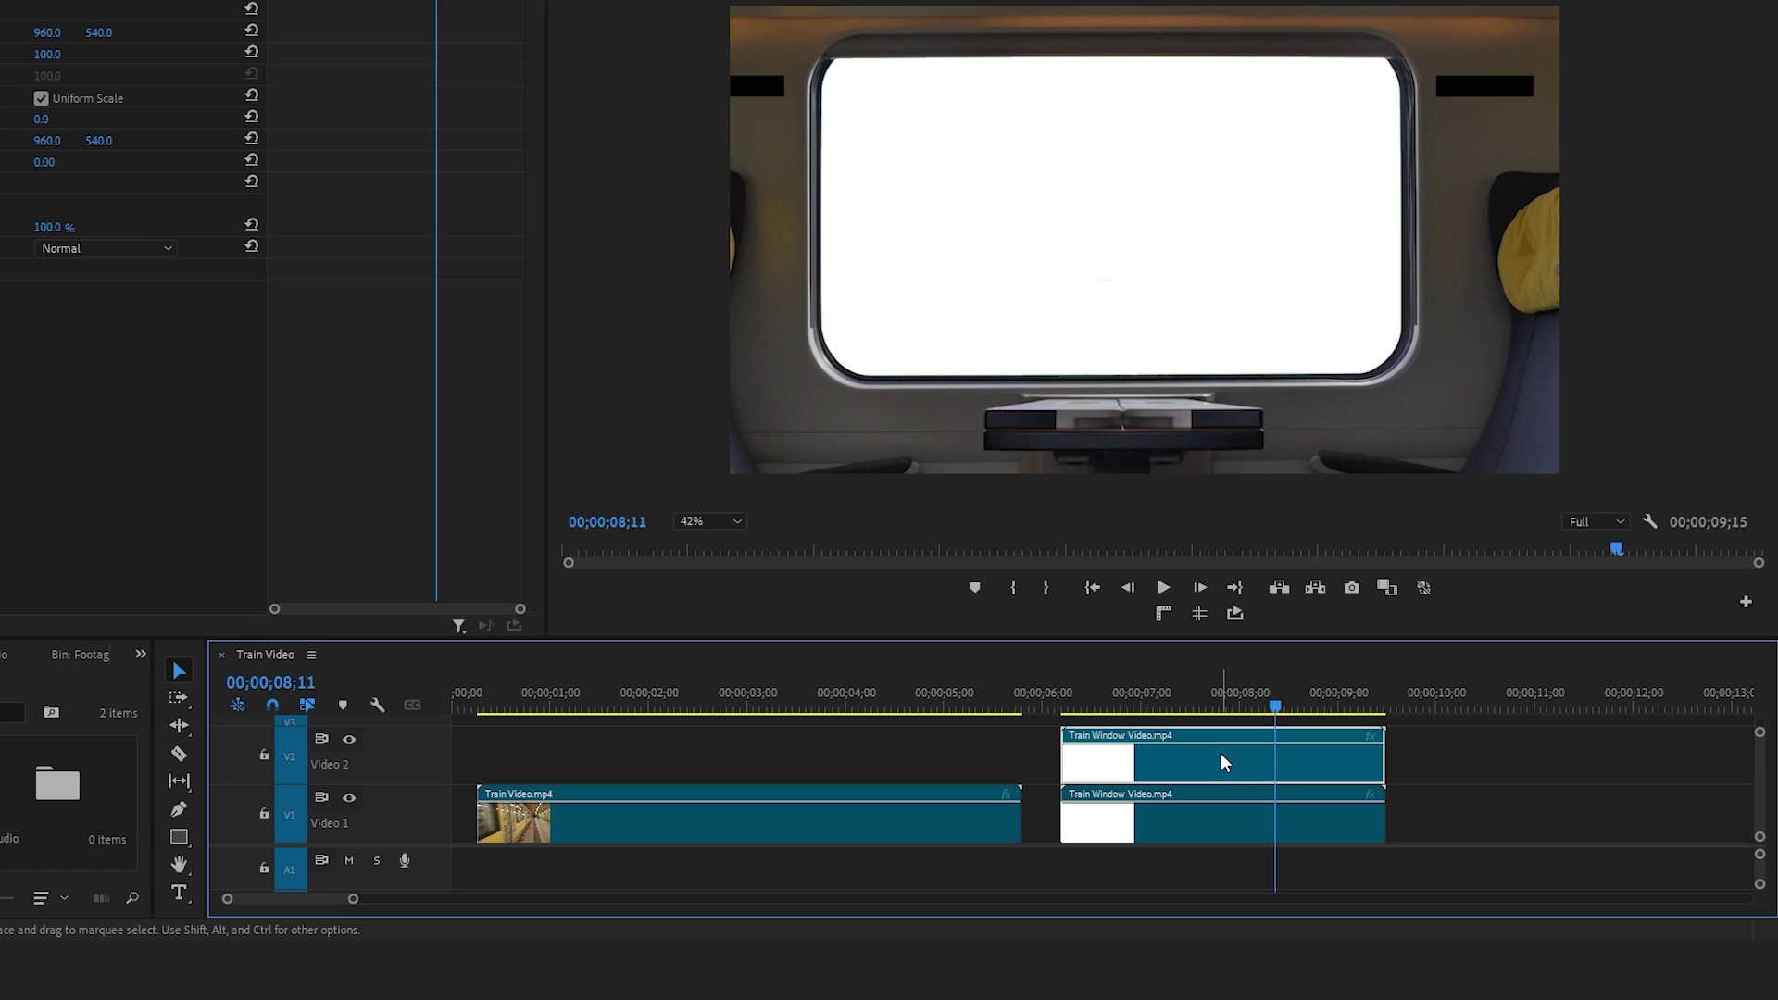
At 00;00;09;14, draw a closed opacity mask with the Pen around the white window area of the upper Train Window Video clip.
drag(1276, 707, 1383, 710)
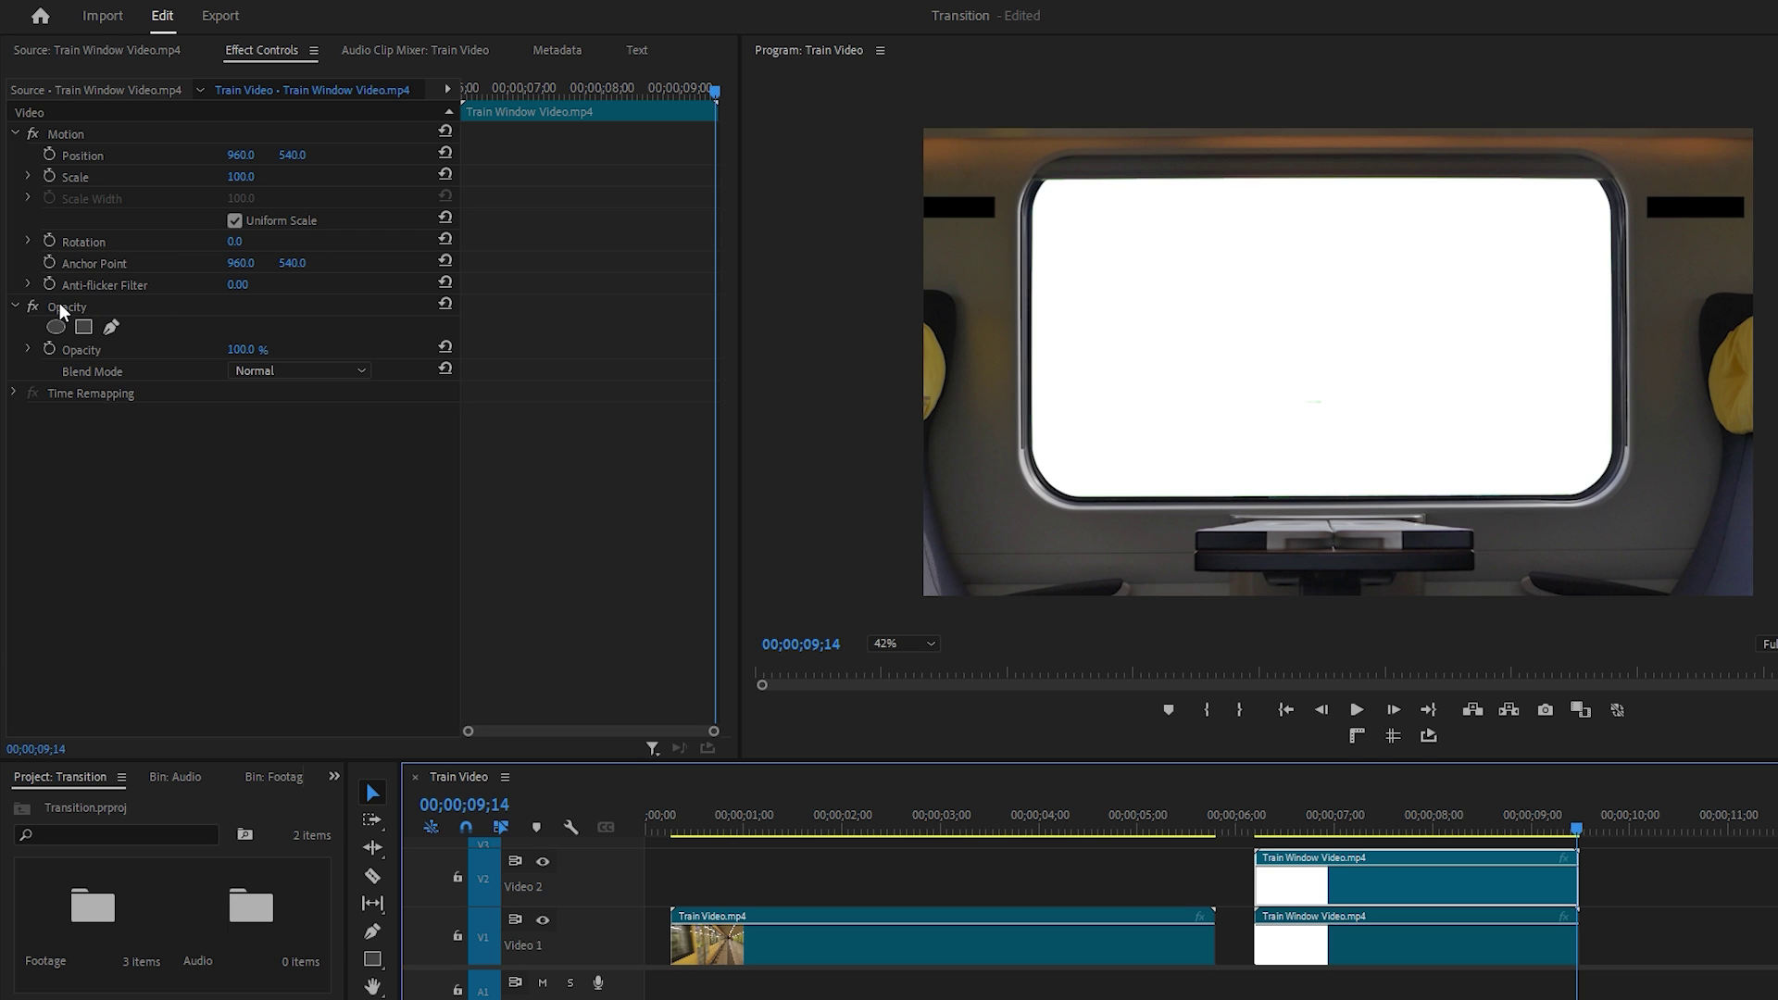
click(114, 323)
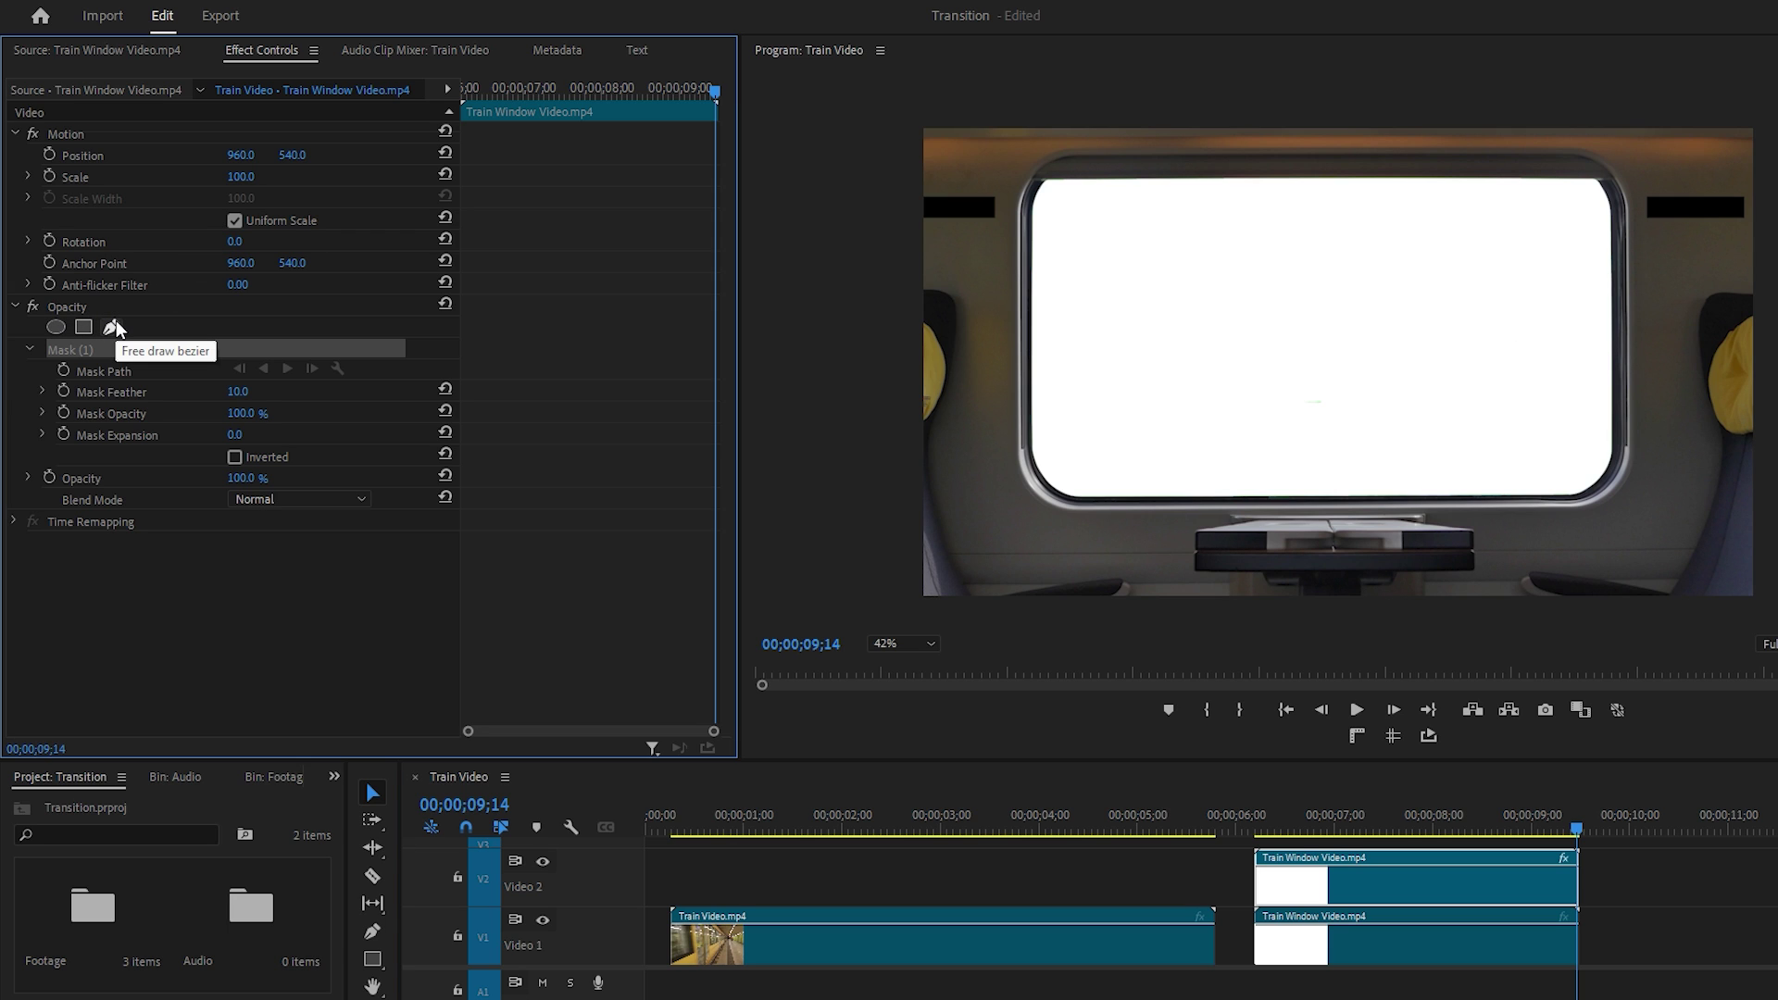
click(1314, 178)
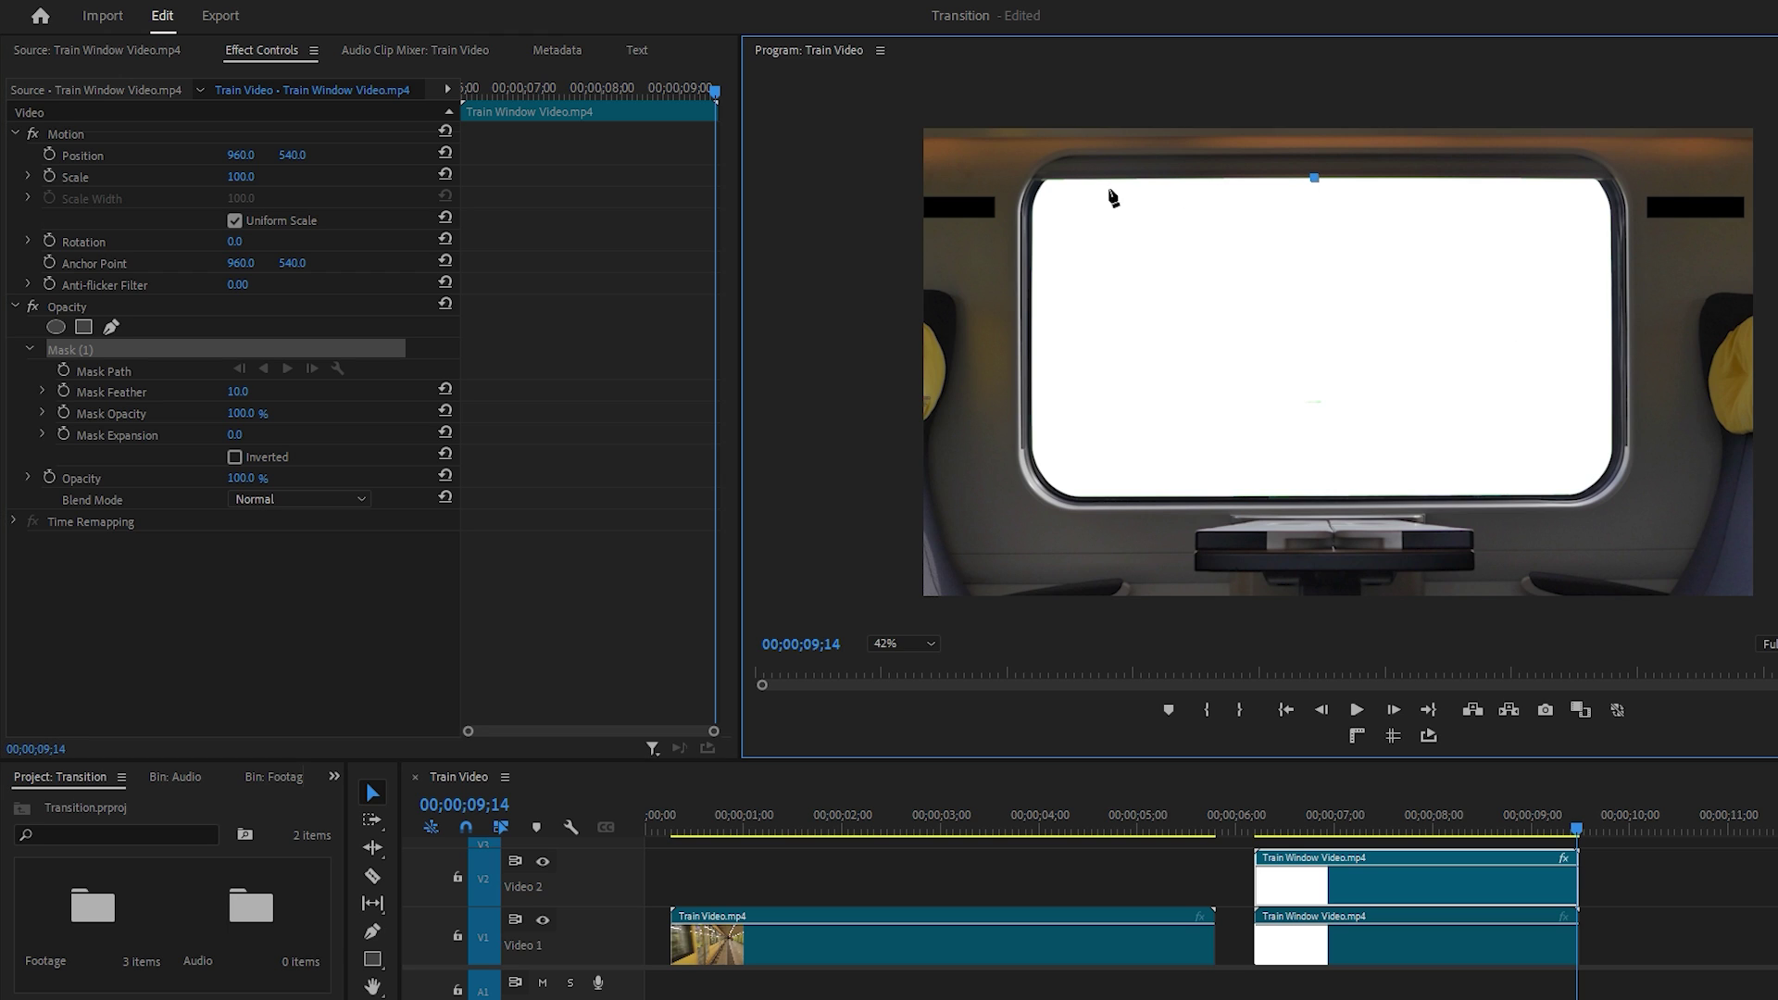
click(1047, 177)
click(1032, 203)
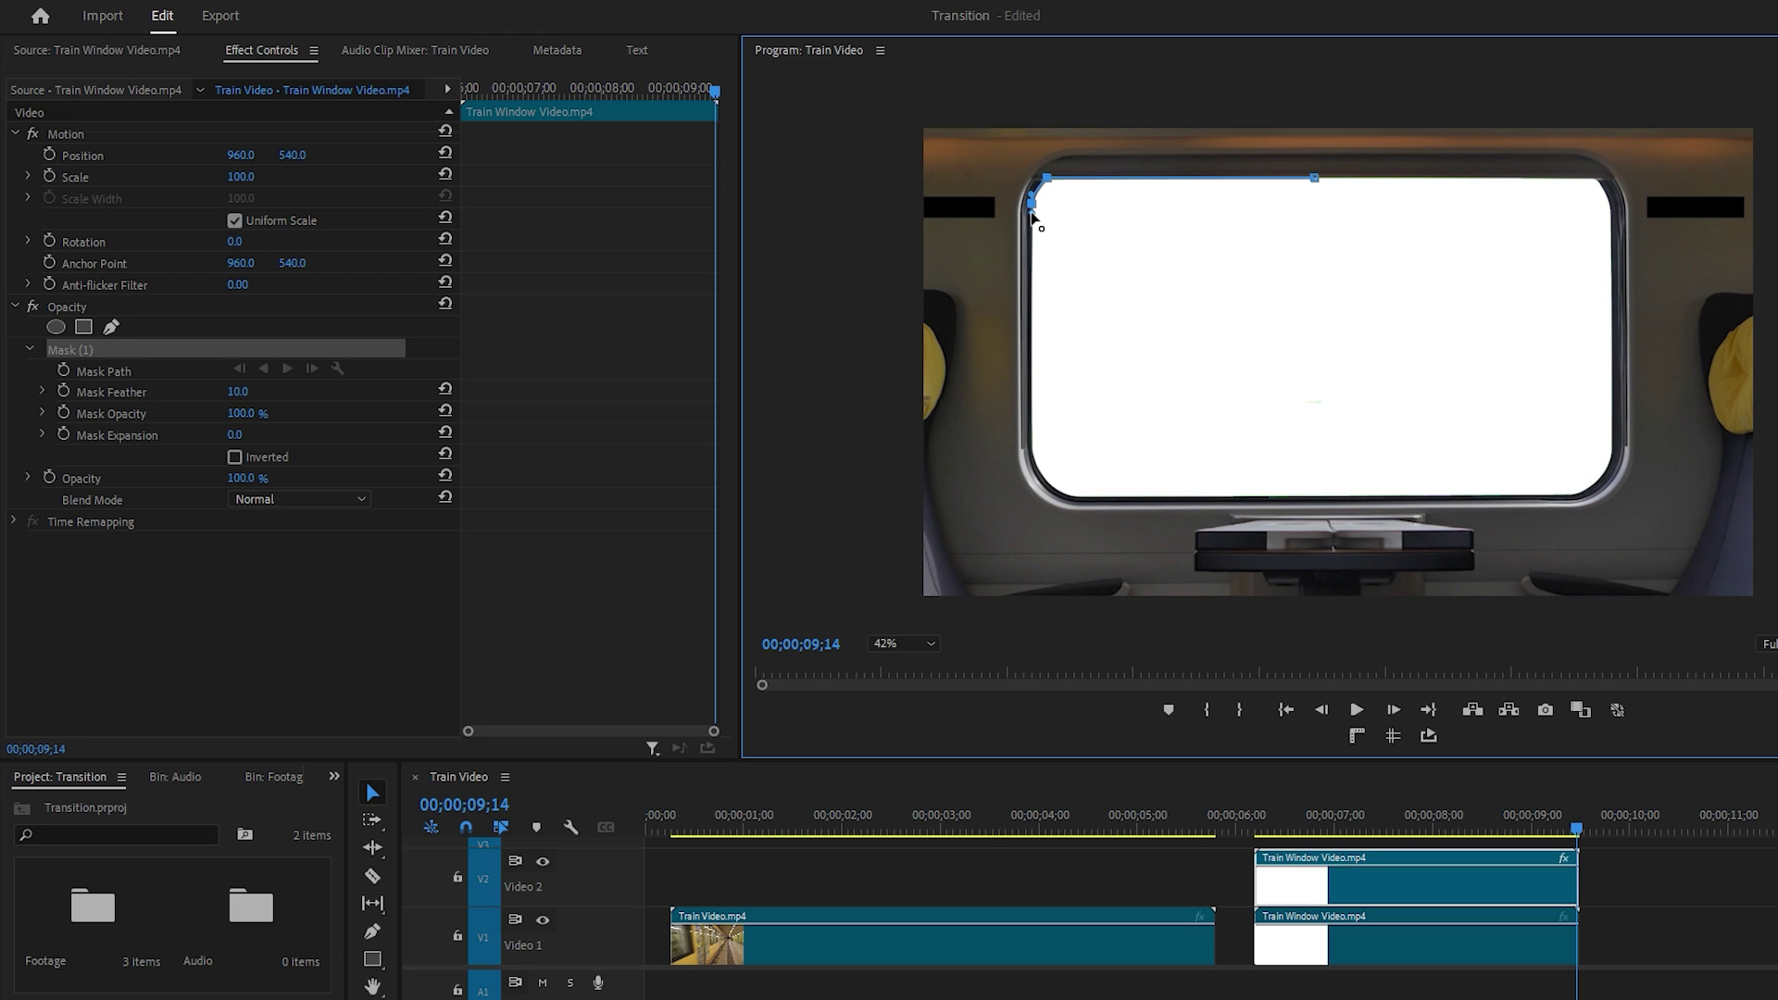
click(1032, 446)
click(1077, 498)
click(1319, 500)
click(1576, 496)
drag(1611, 442, 1611, 388)
click(1613, 211)
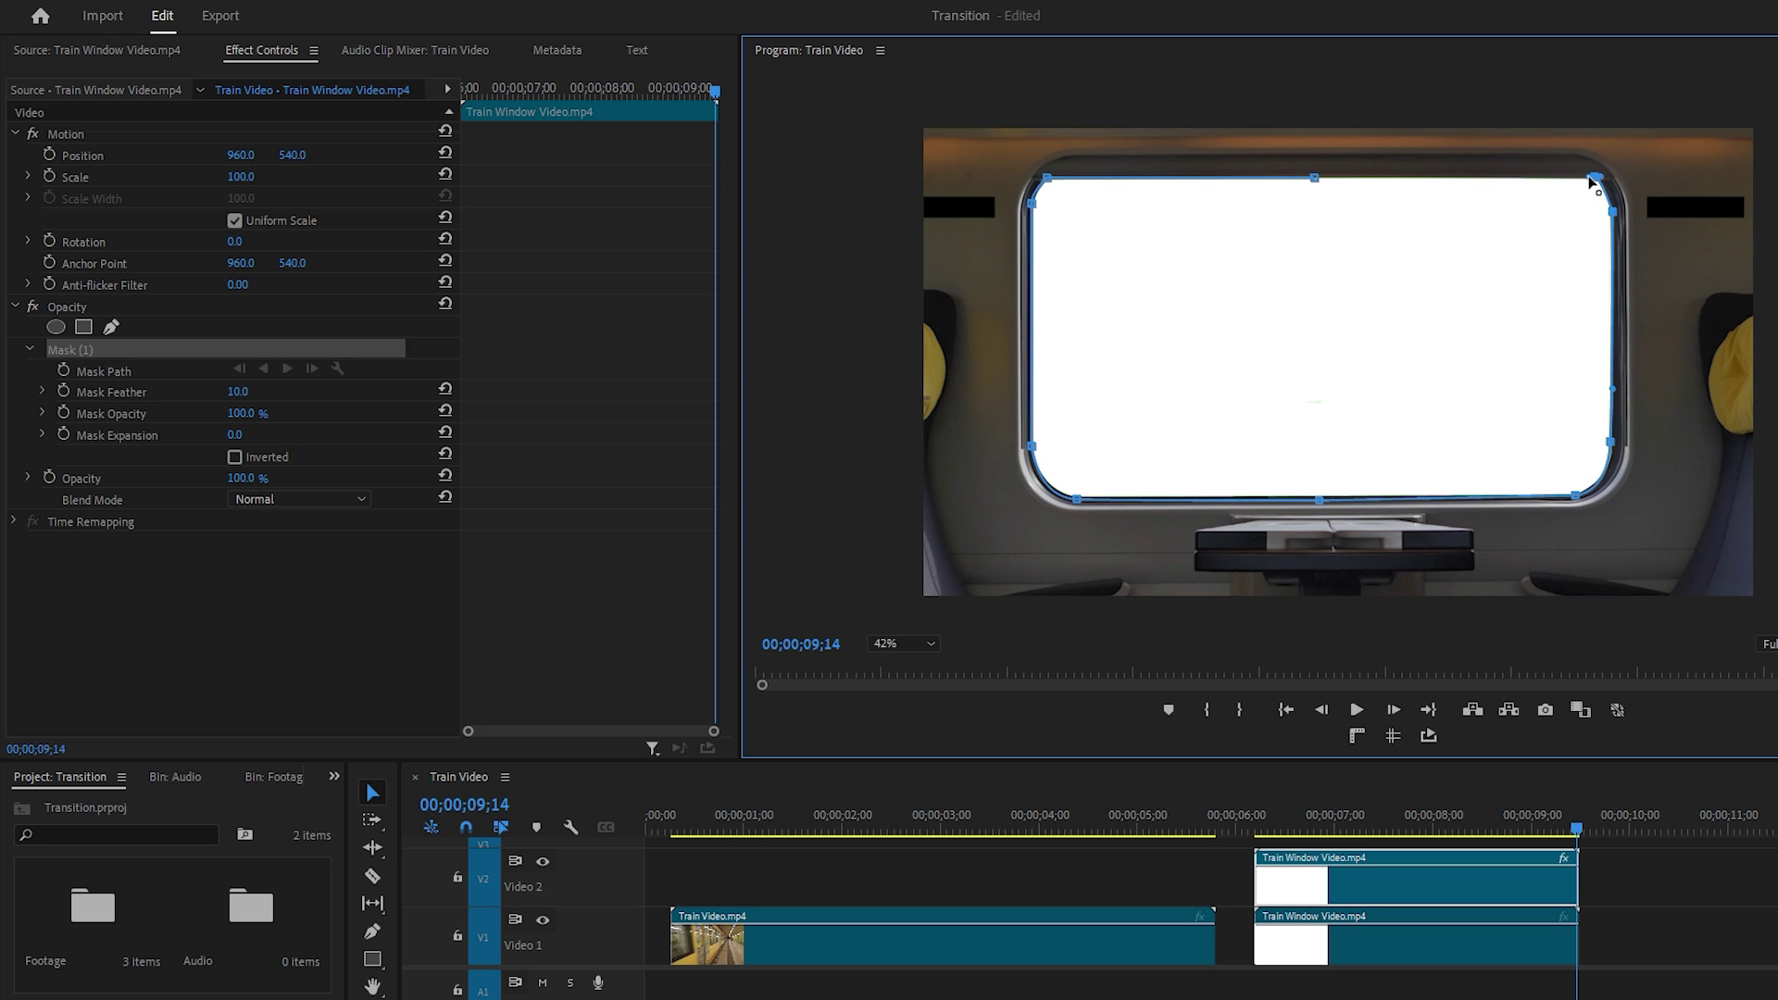
click(1595, 176)
click(1314, 177)
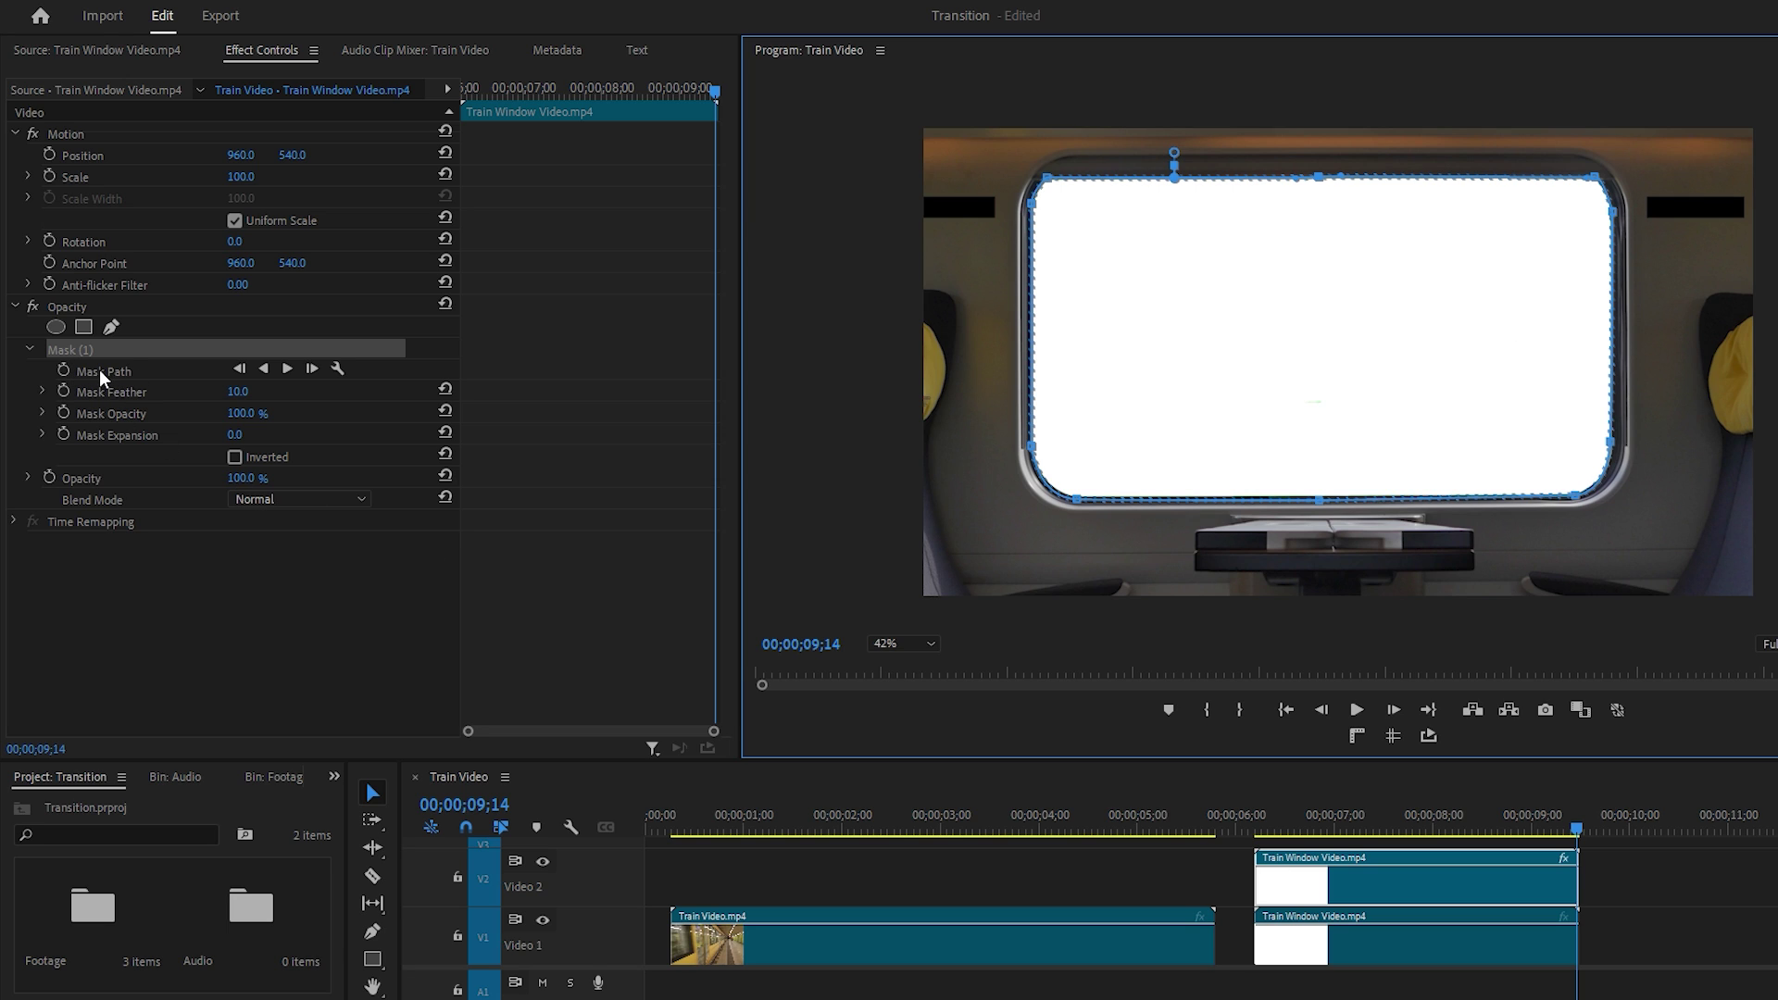
Turn on keyframing for the mask path and track the mask backward from the clip's end to its start.
click(65, 368)
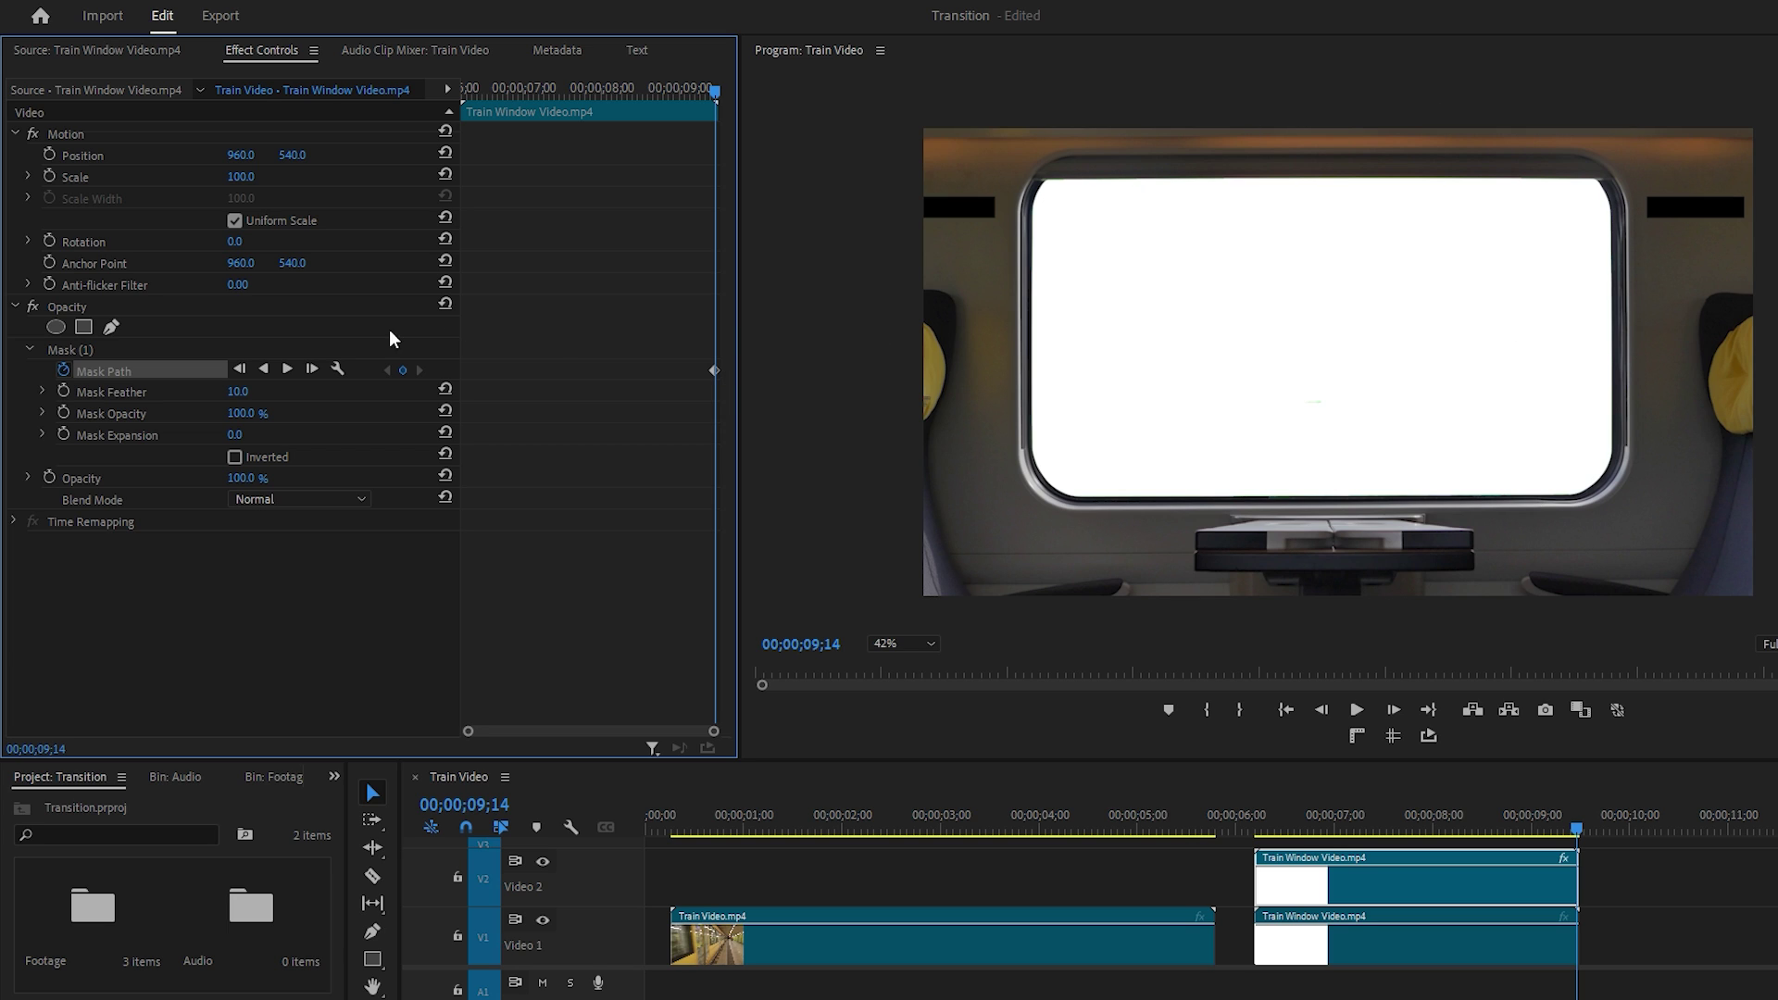
click(82, 348)
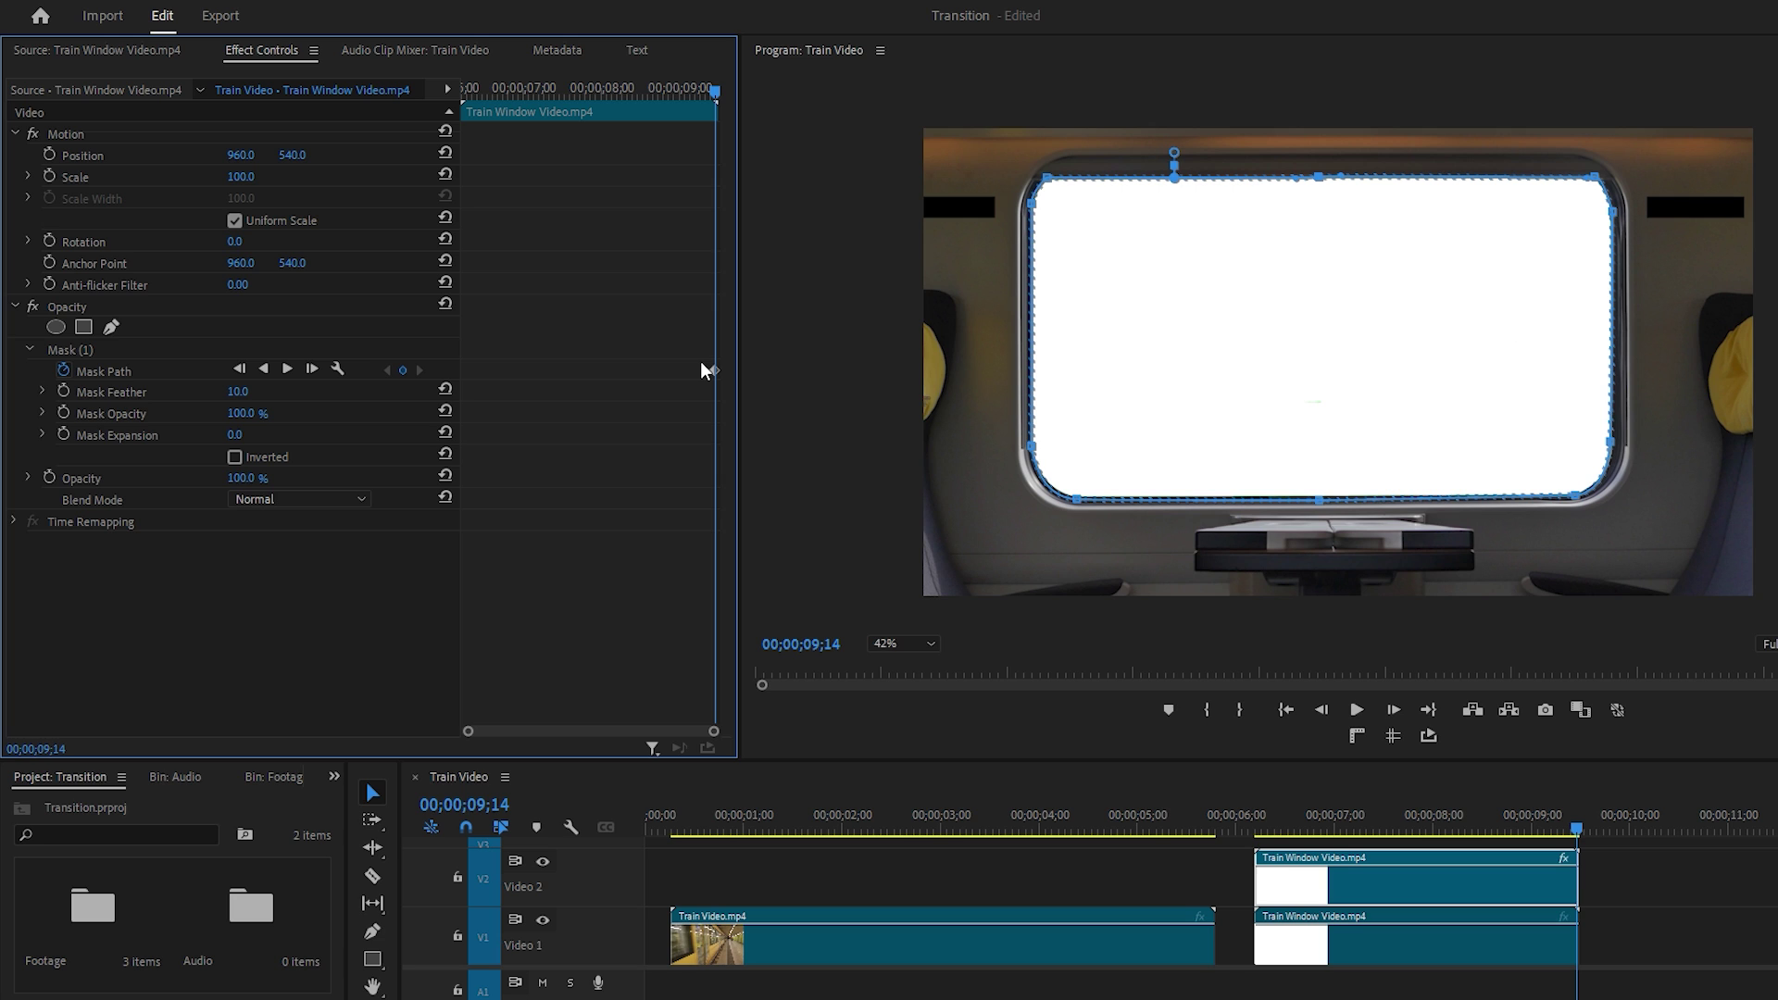
click(265, 369)
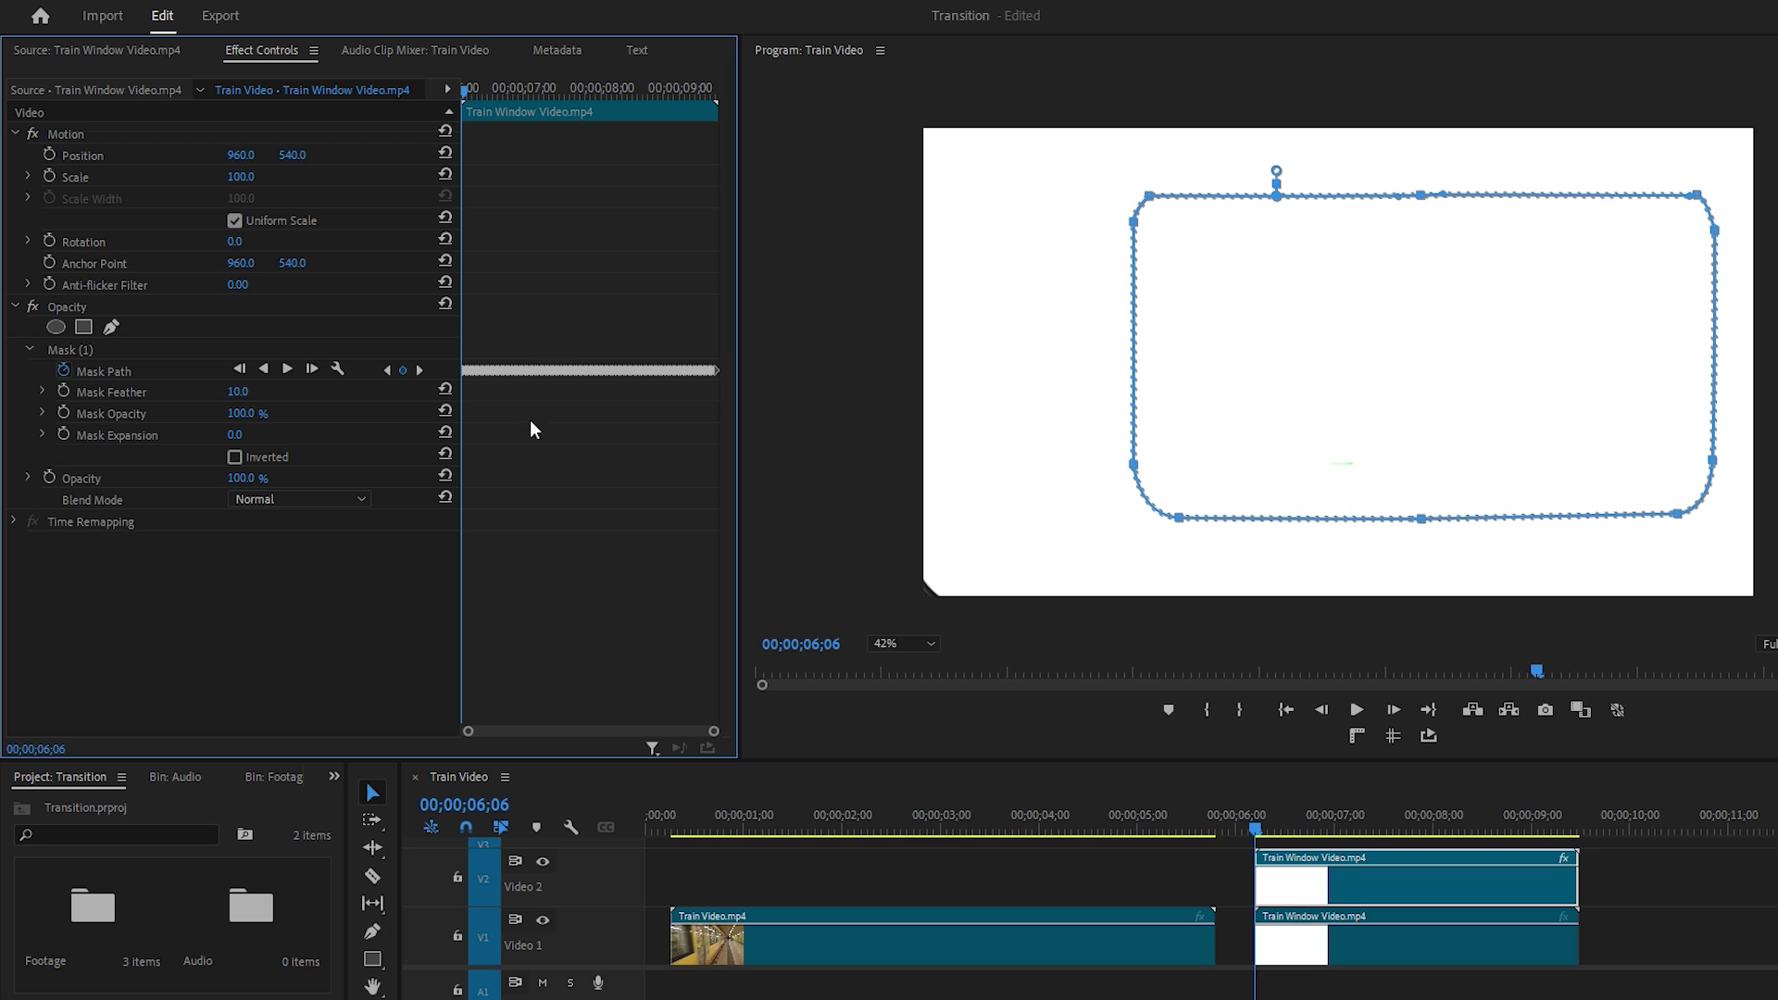
Find where the tracked mask drifts off the window and delete all Mask Path keyframes before 00;00;07;16.
key(grave)
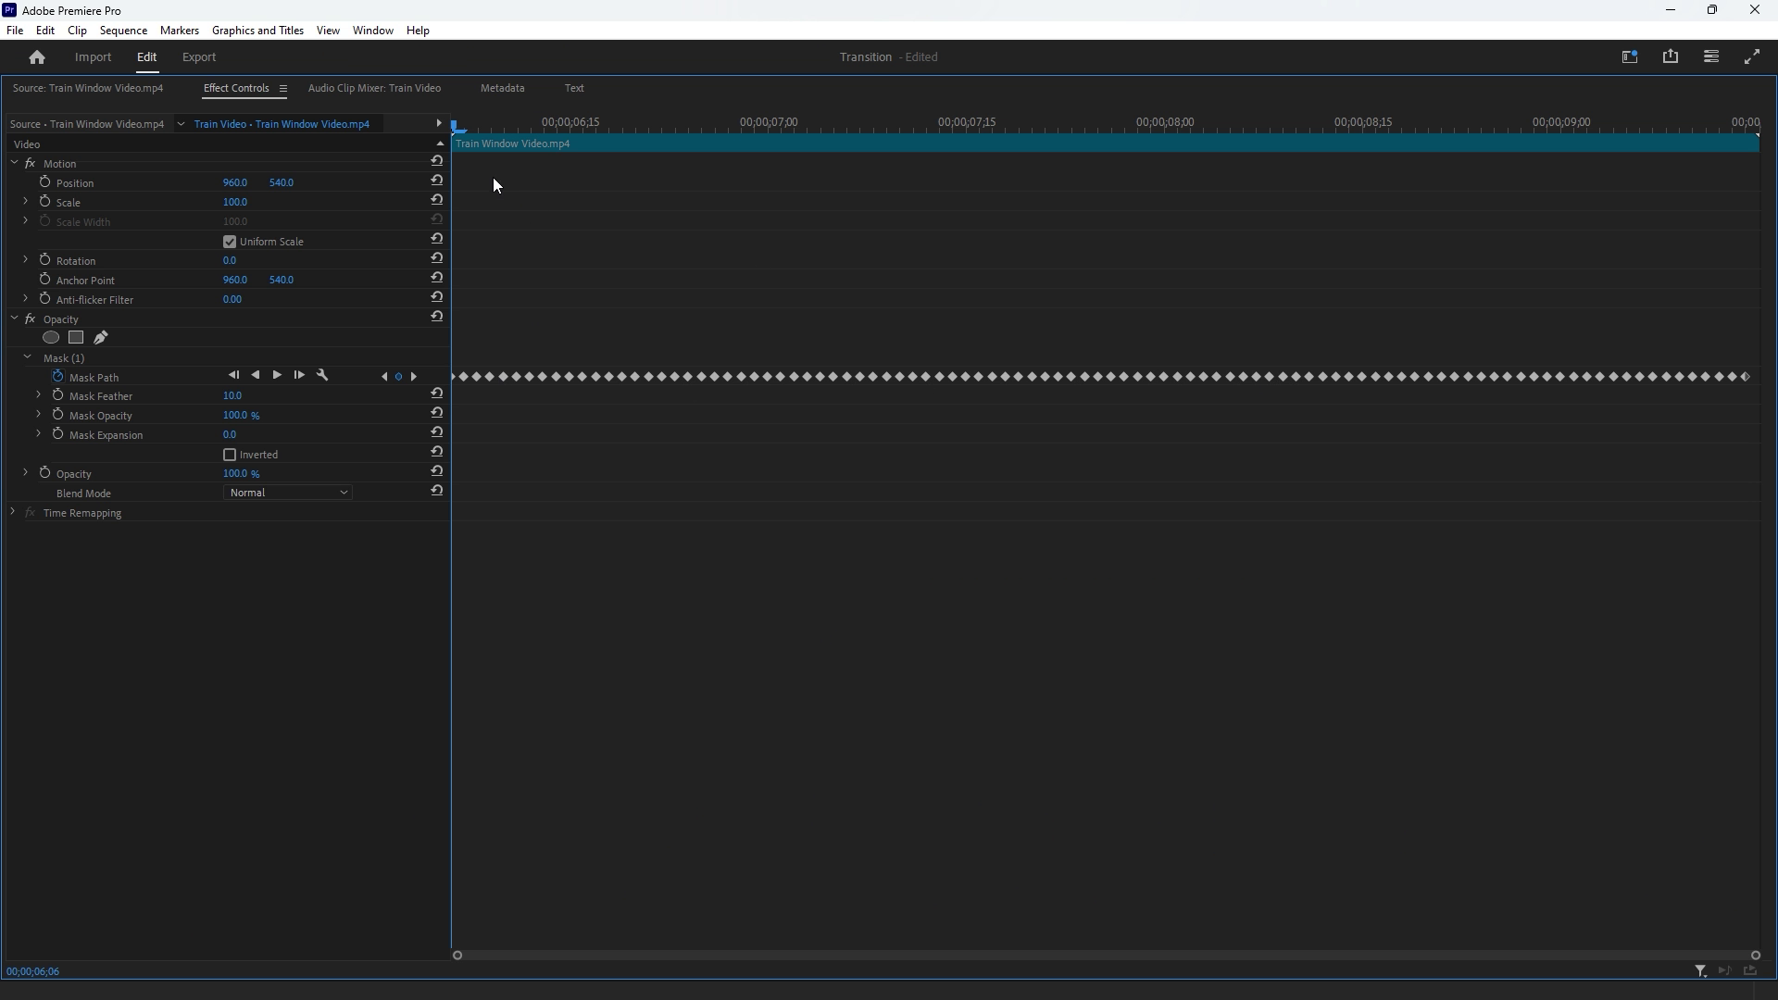
drag(452, 125, 484, 119)
drag(509, 88, 542, 136)
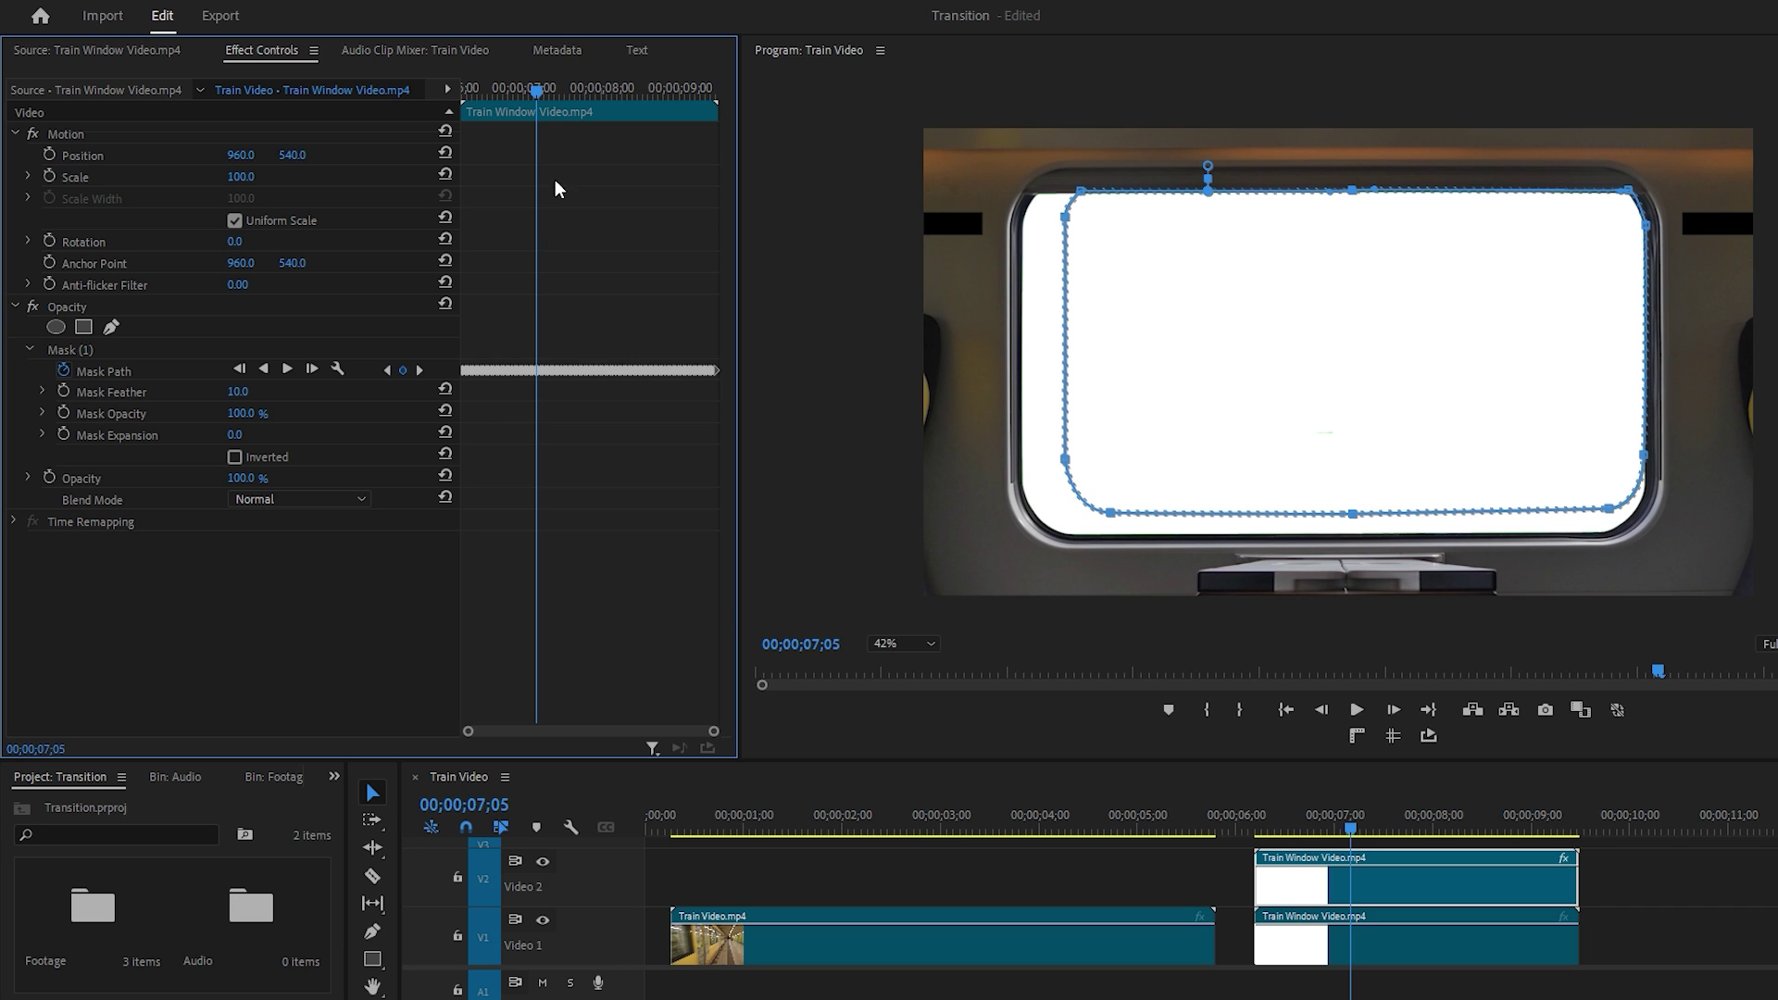
drag(536, 91, 564, 89)
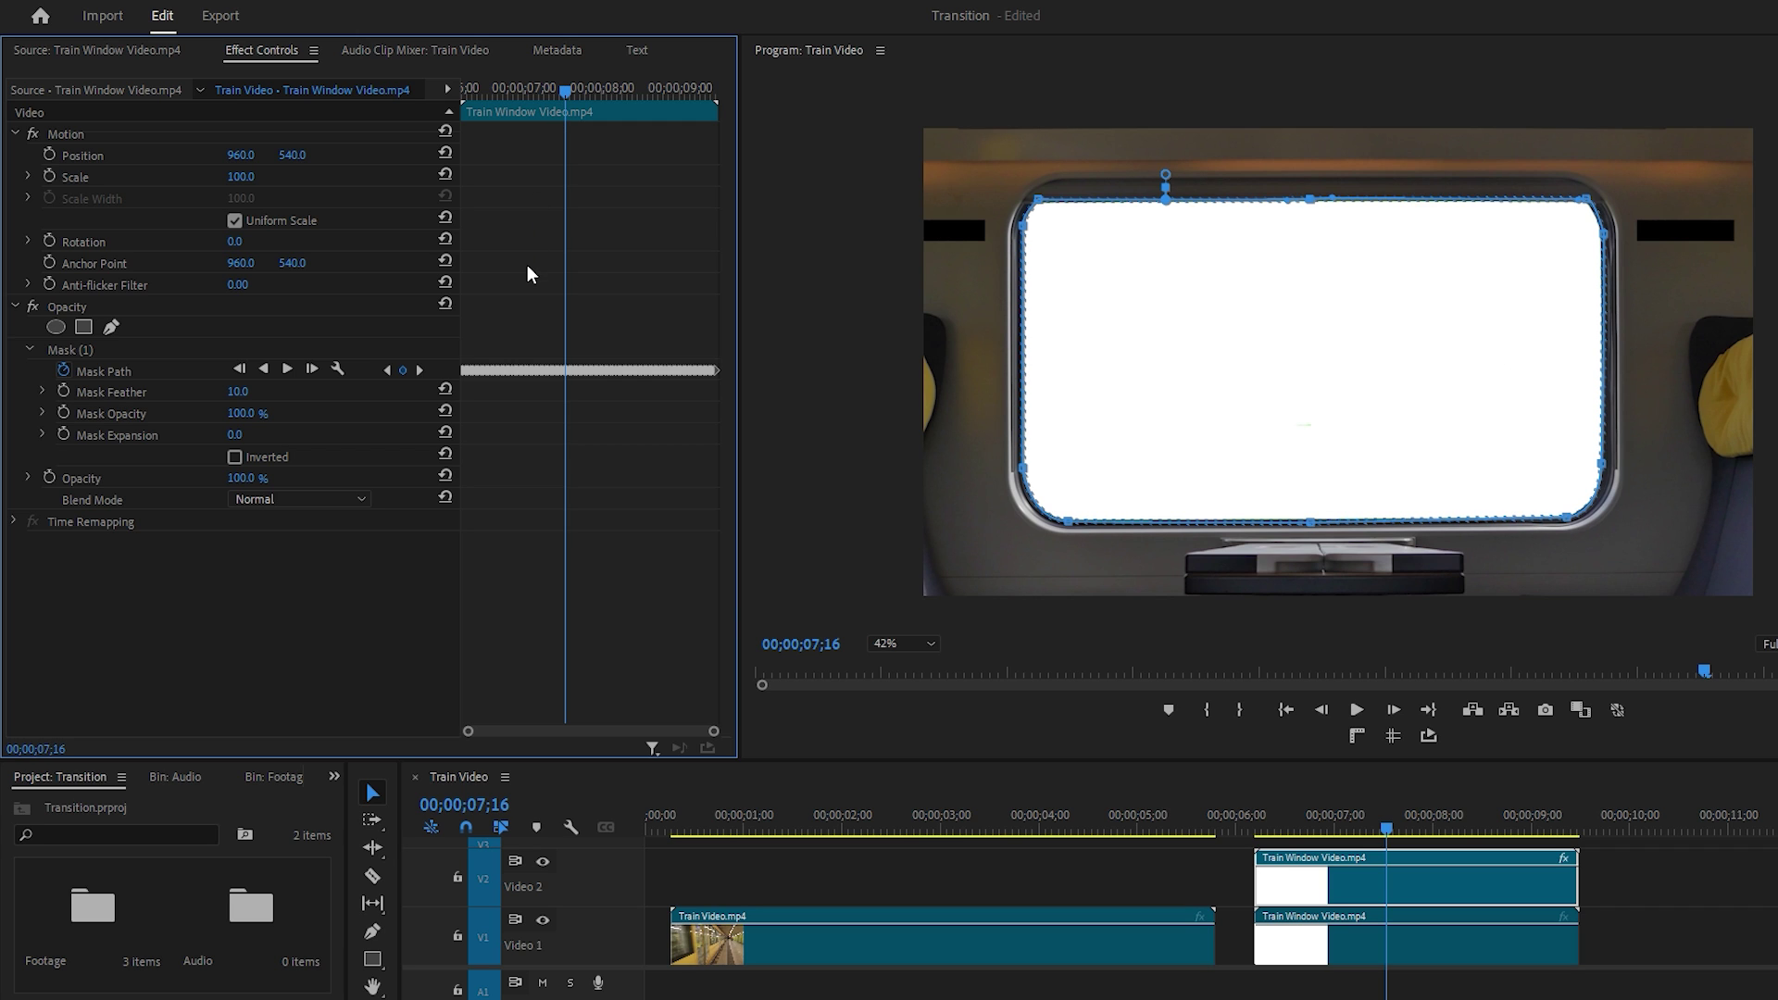
key(grave)
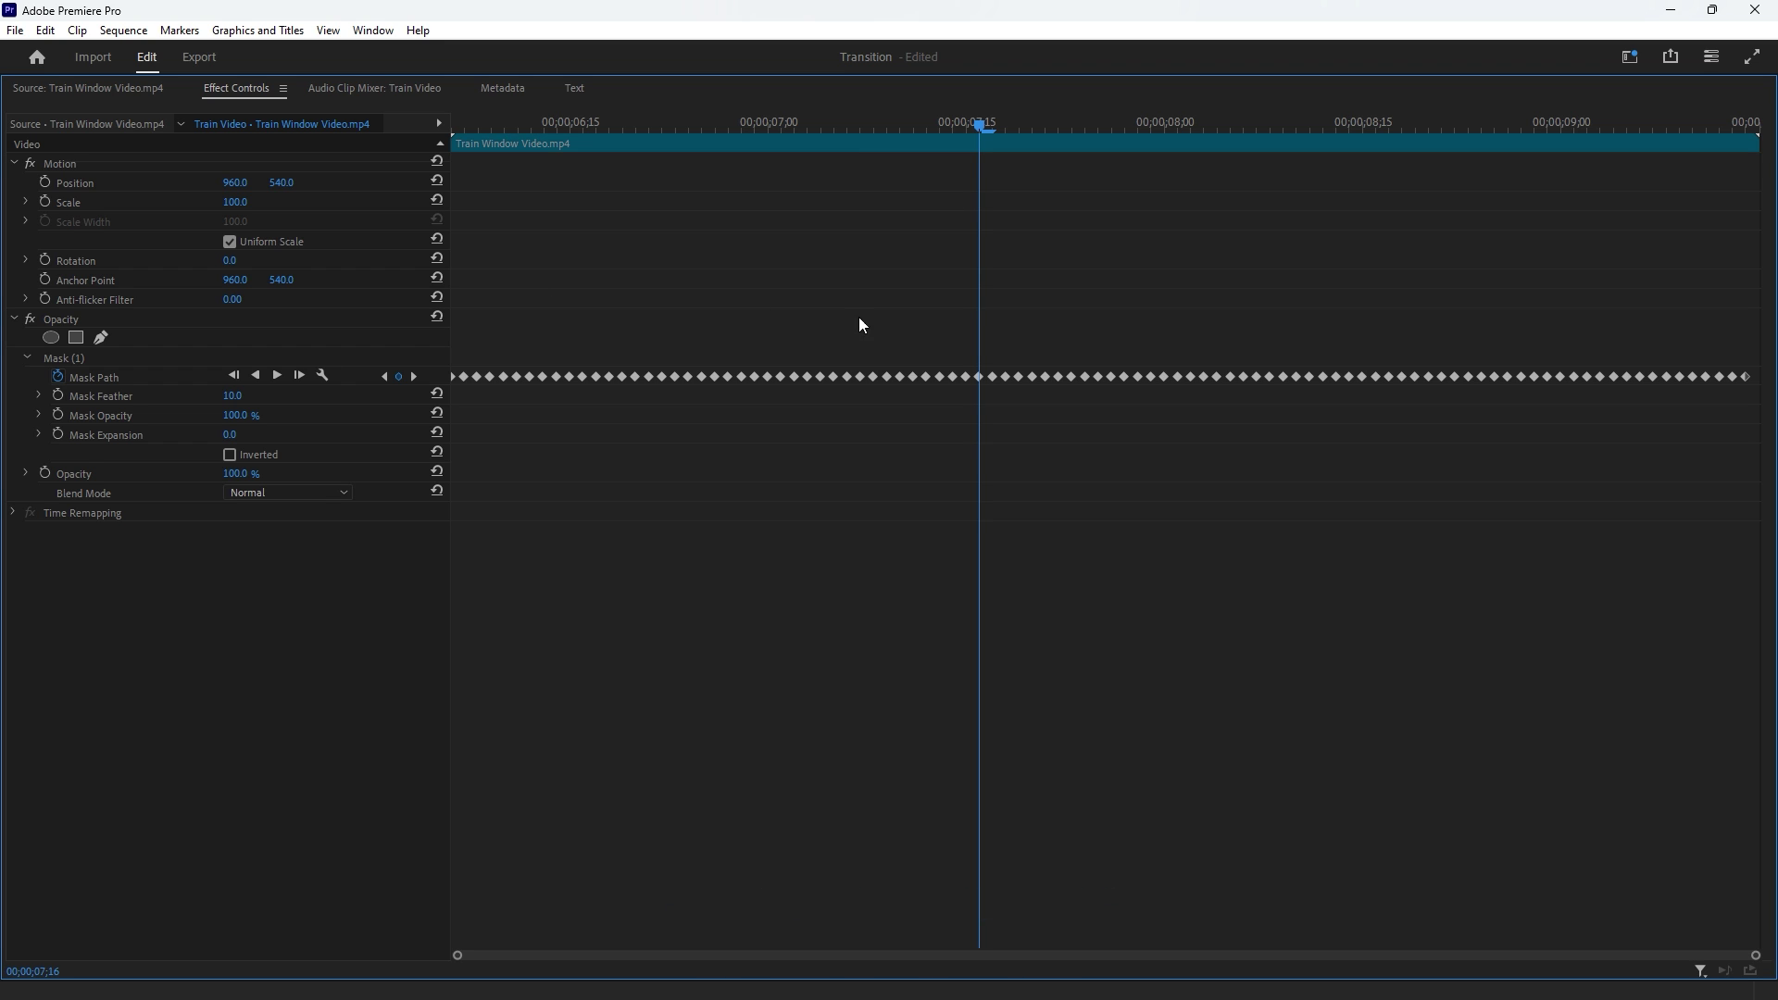
drag(965, 357, 458, 403)
key(Delete)
click(965, 376)
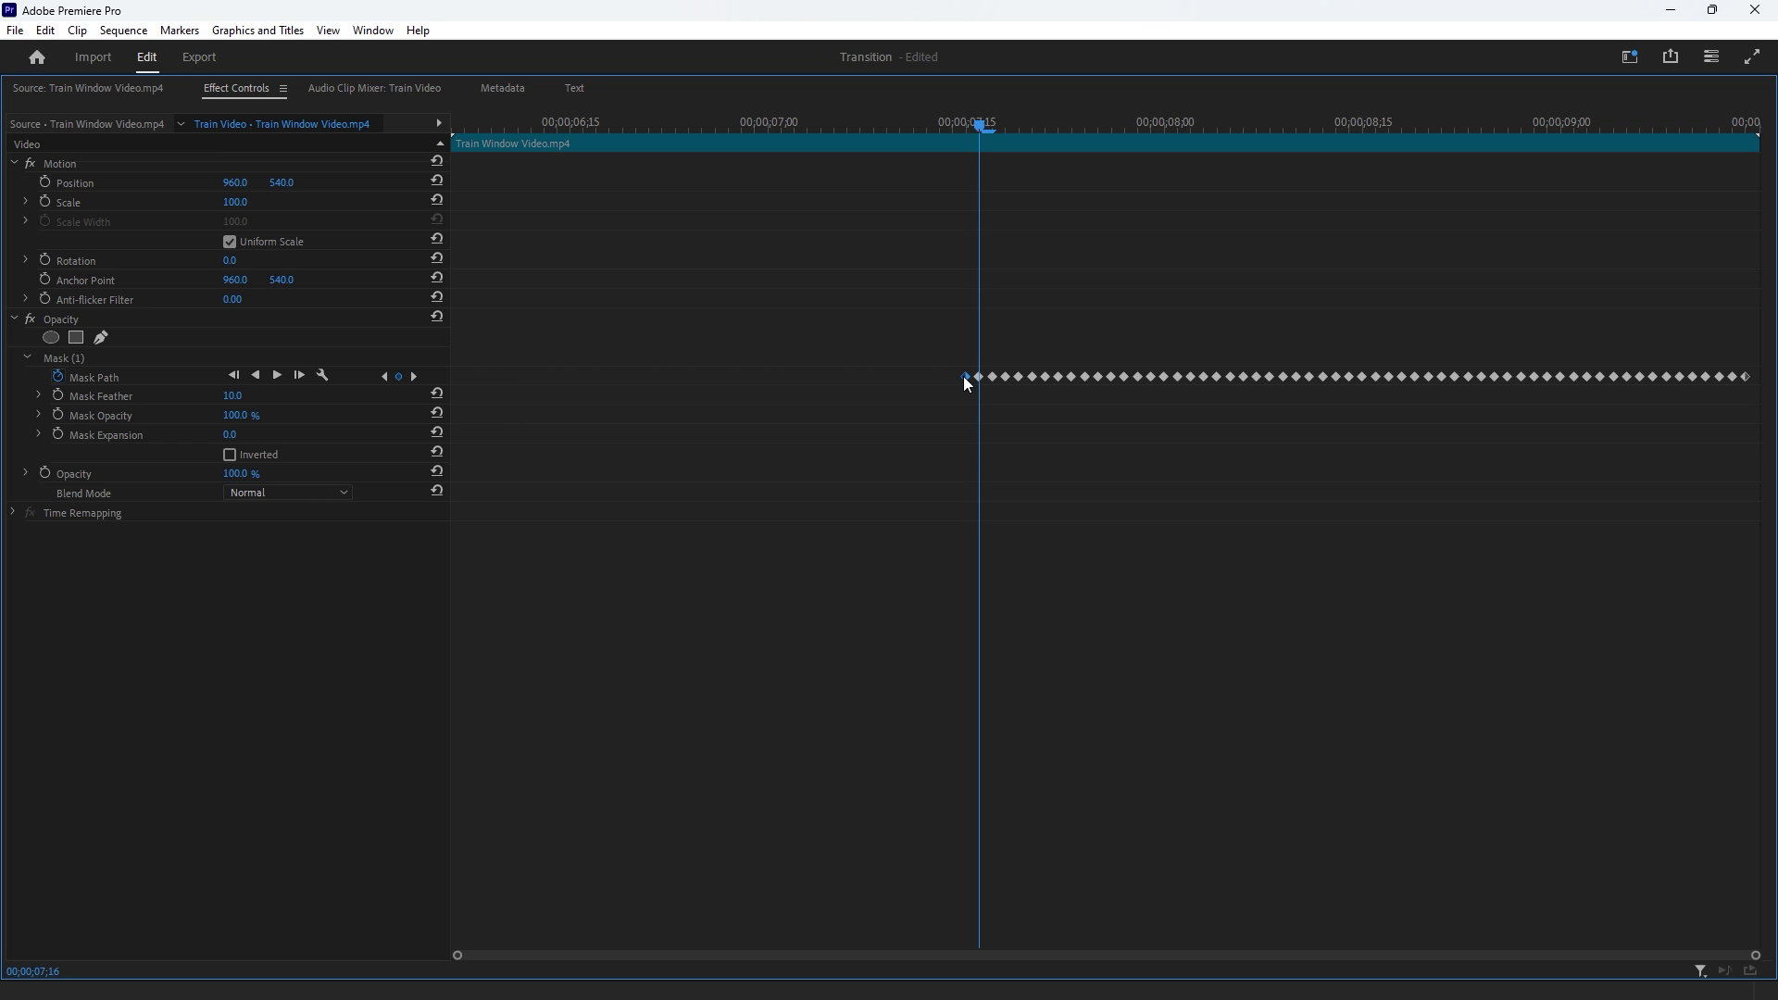
key(Delete)
key(grave)
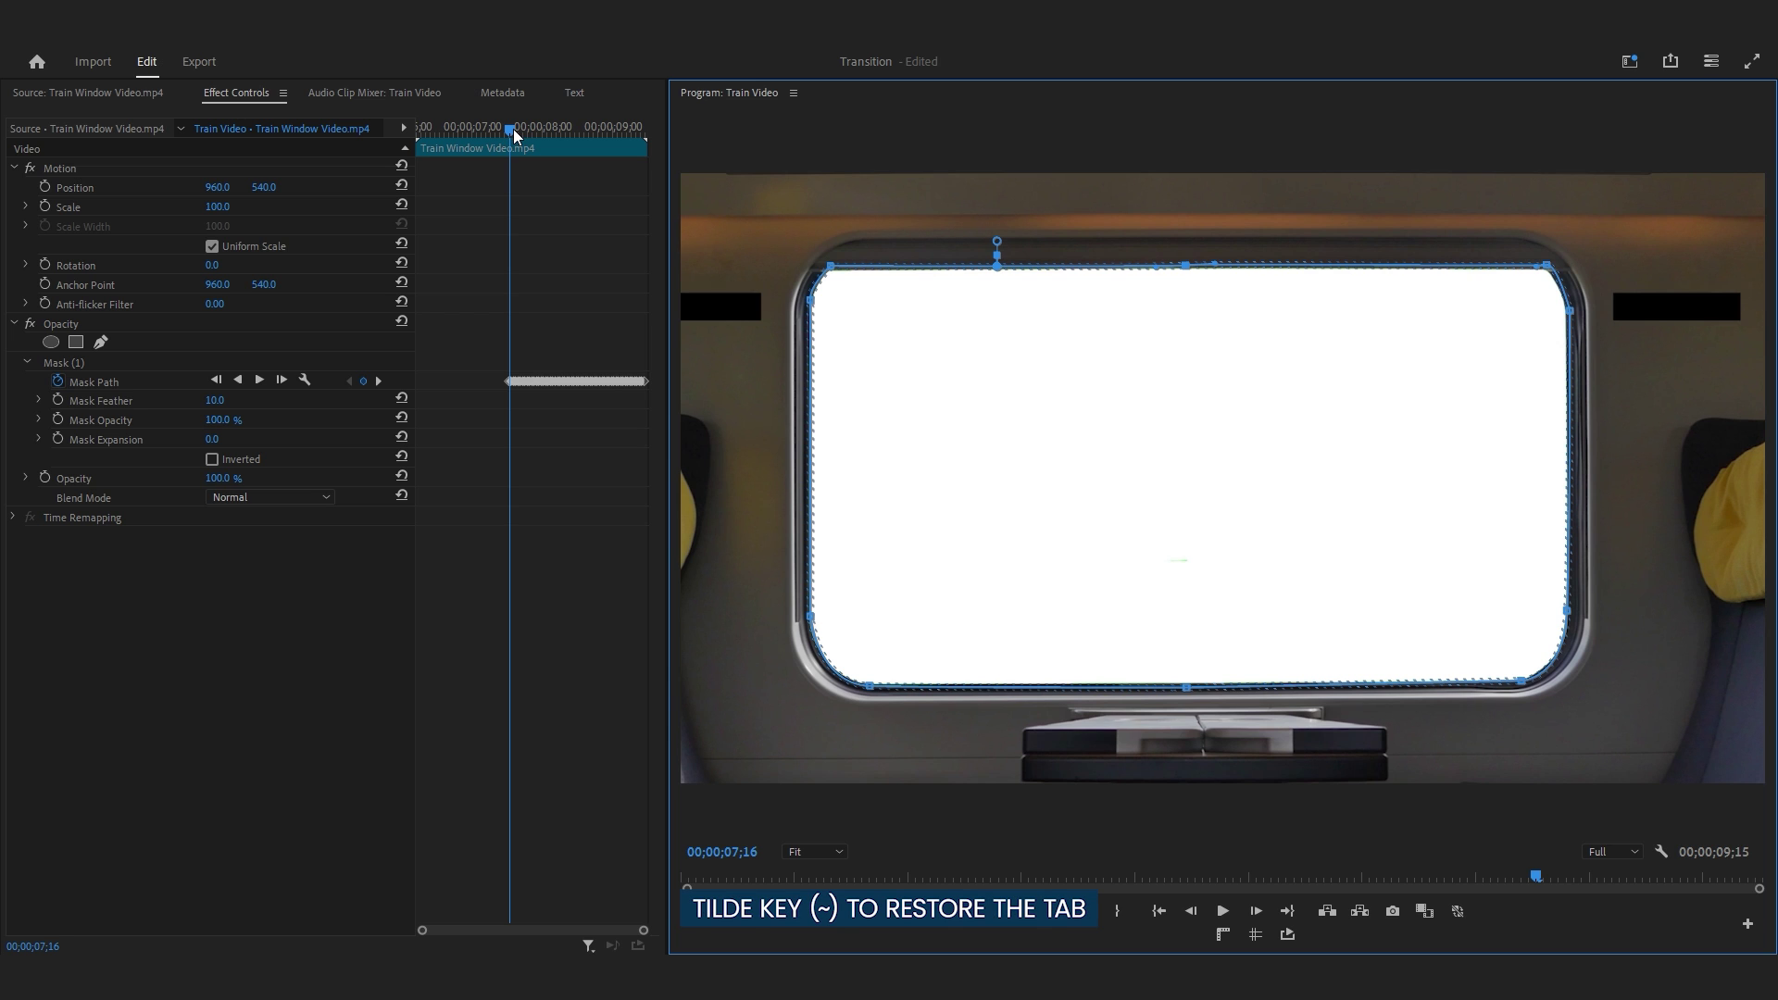
At 00;00;07;11, reshape the mask path so its right side and upper-left corner fit the window edges.
click(511, 130)
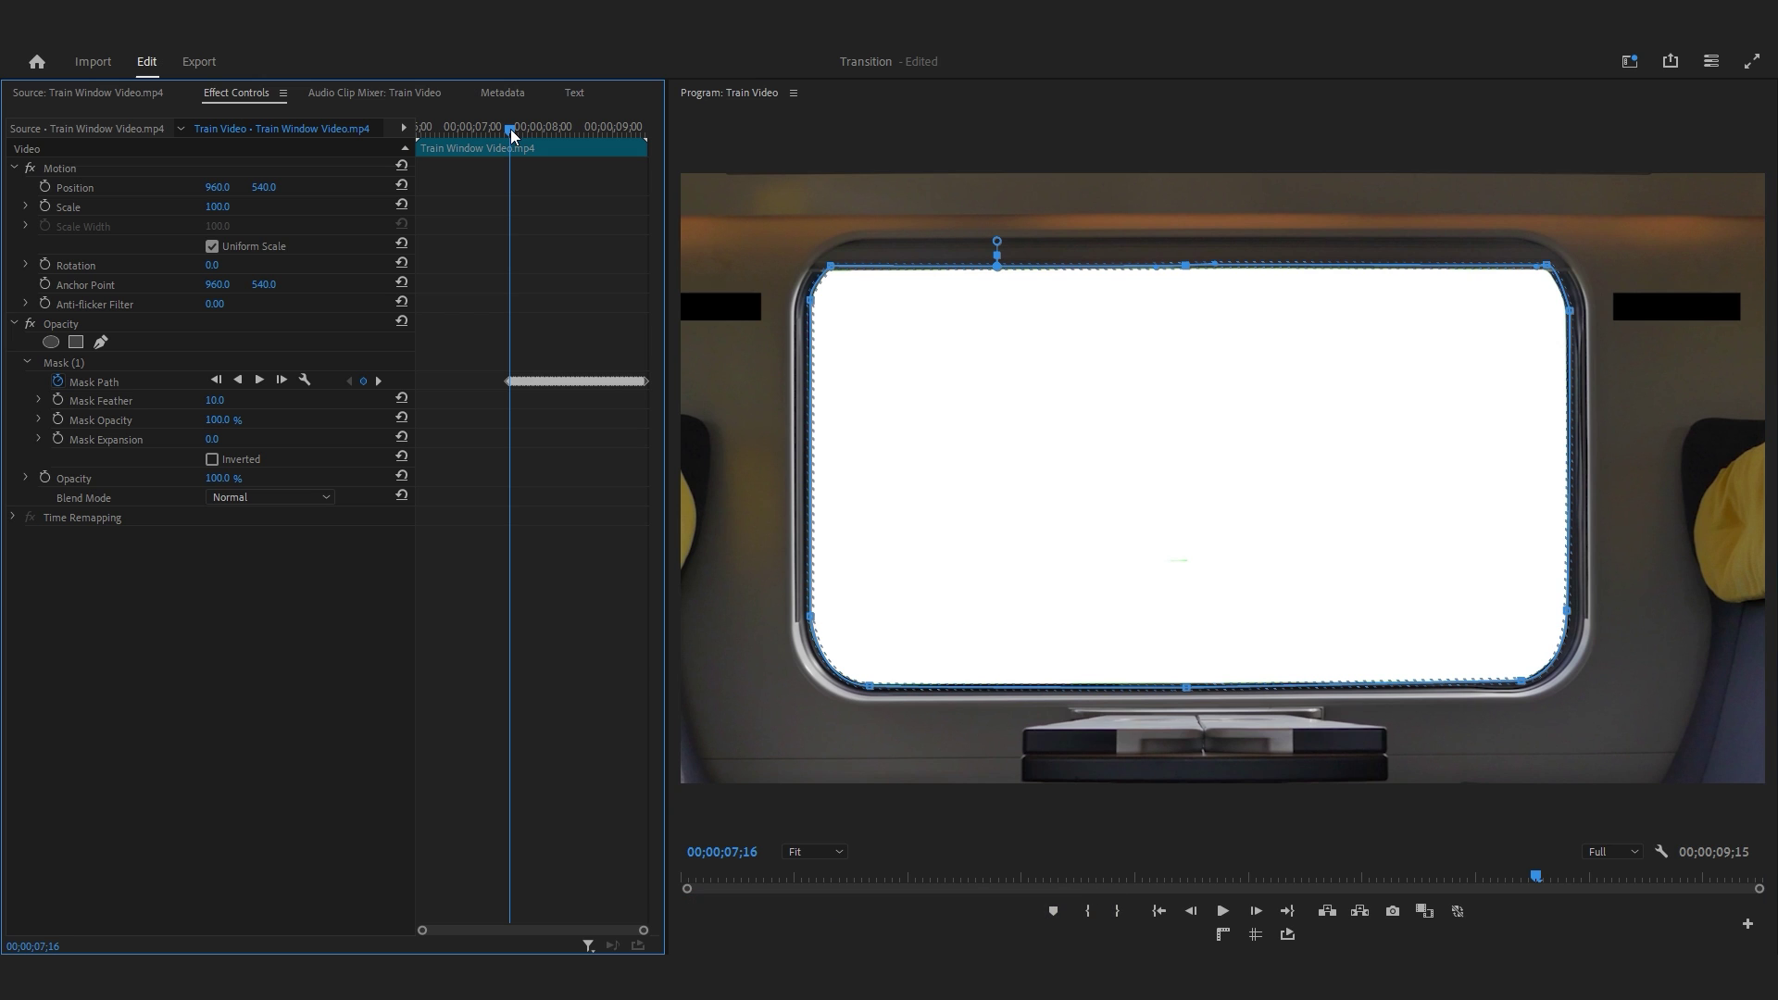
drag(513, 135, 499, 135)
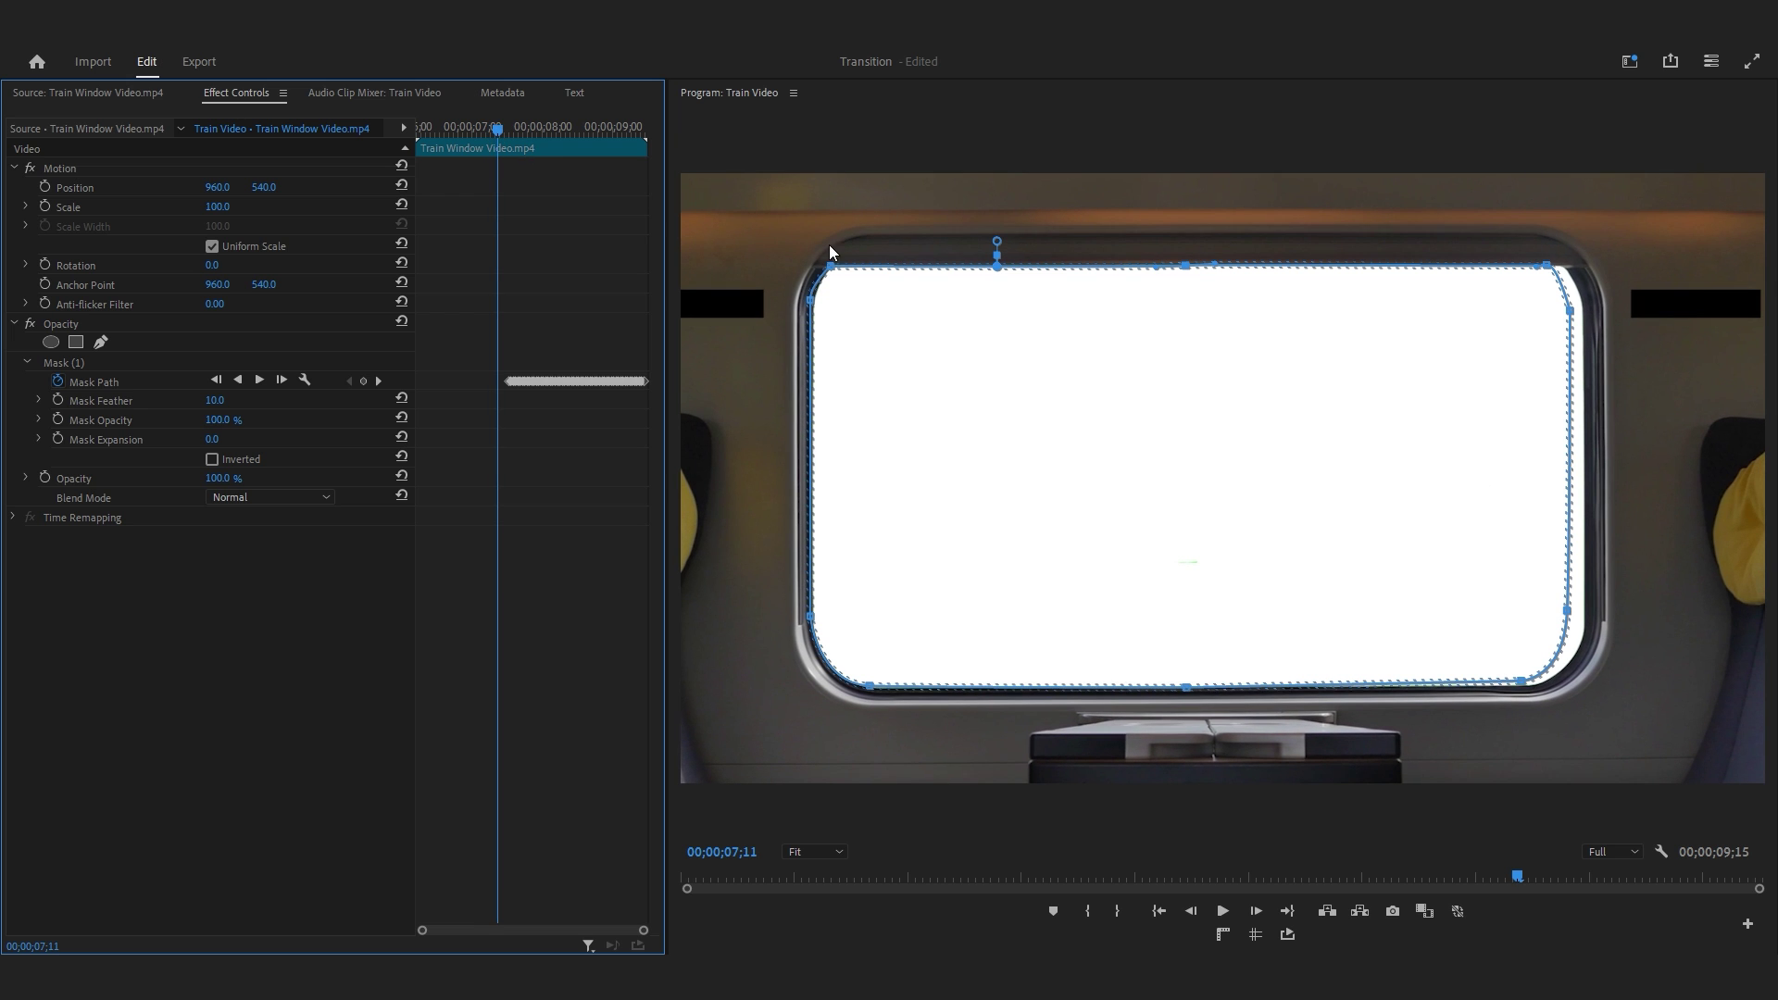
drag(1658, 248, 1585, 318)
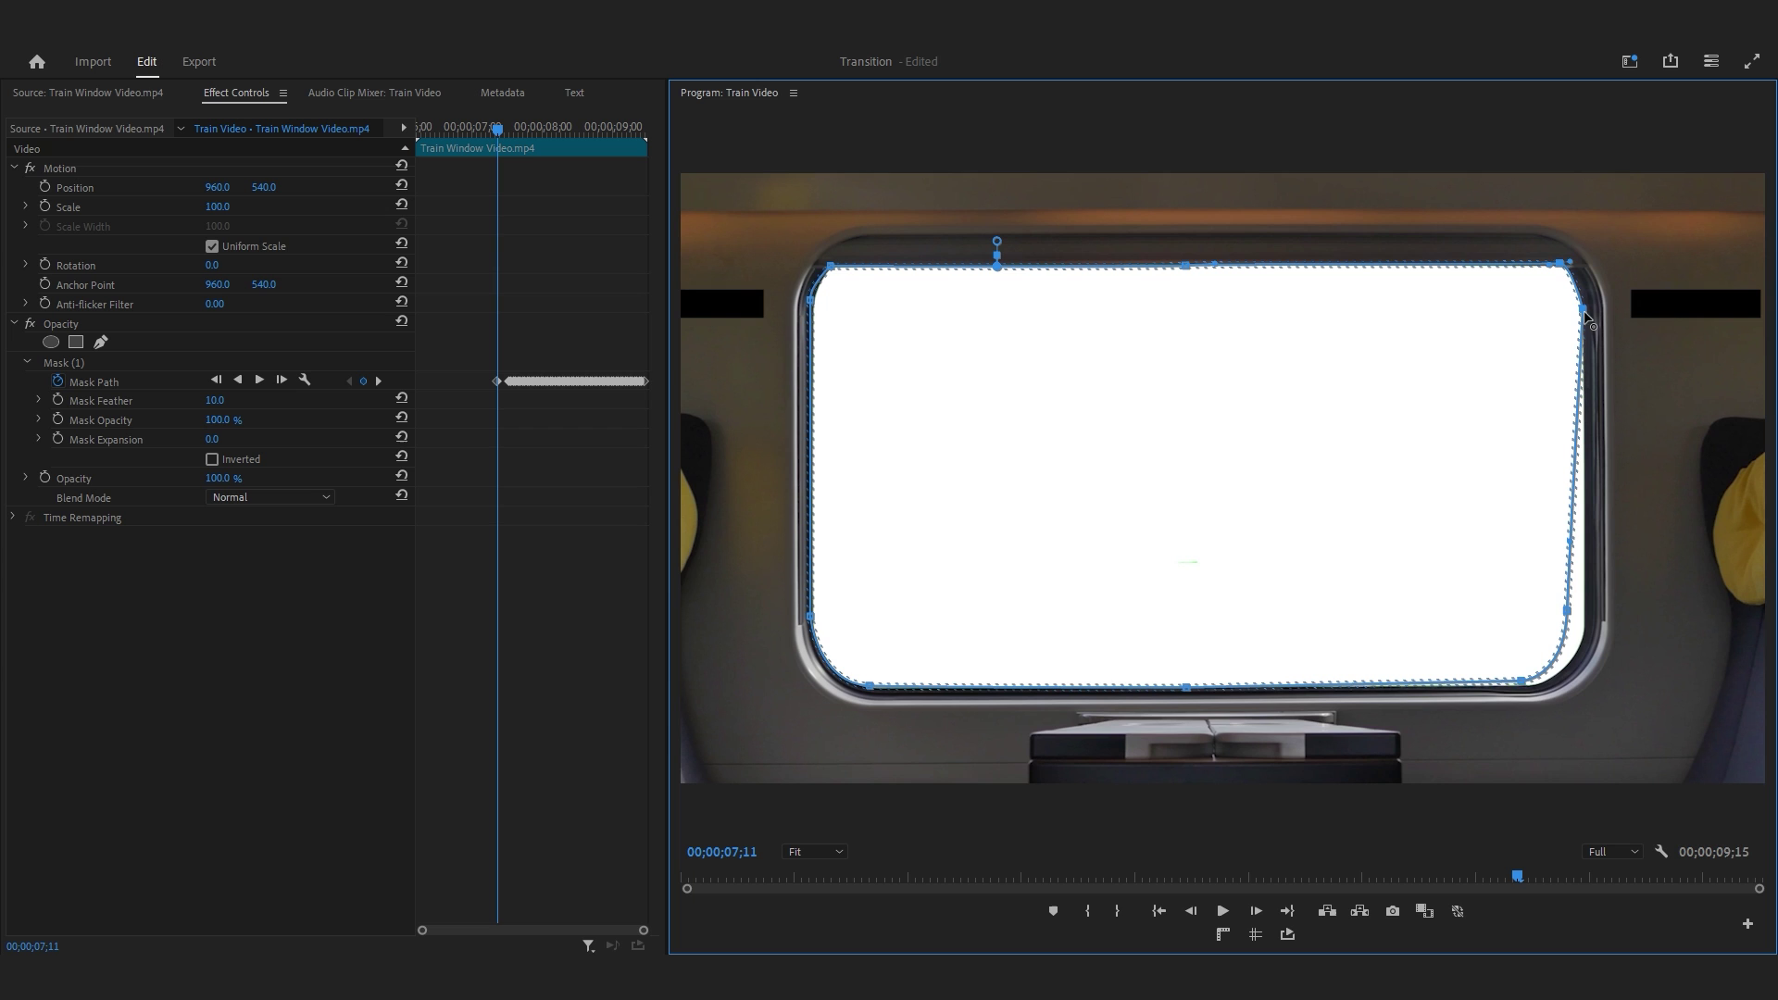
drag(1644, 589, 1511, 709)
drag(1568, 612, 1586, 616)
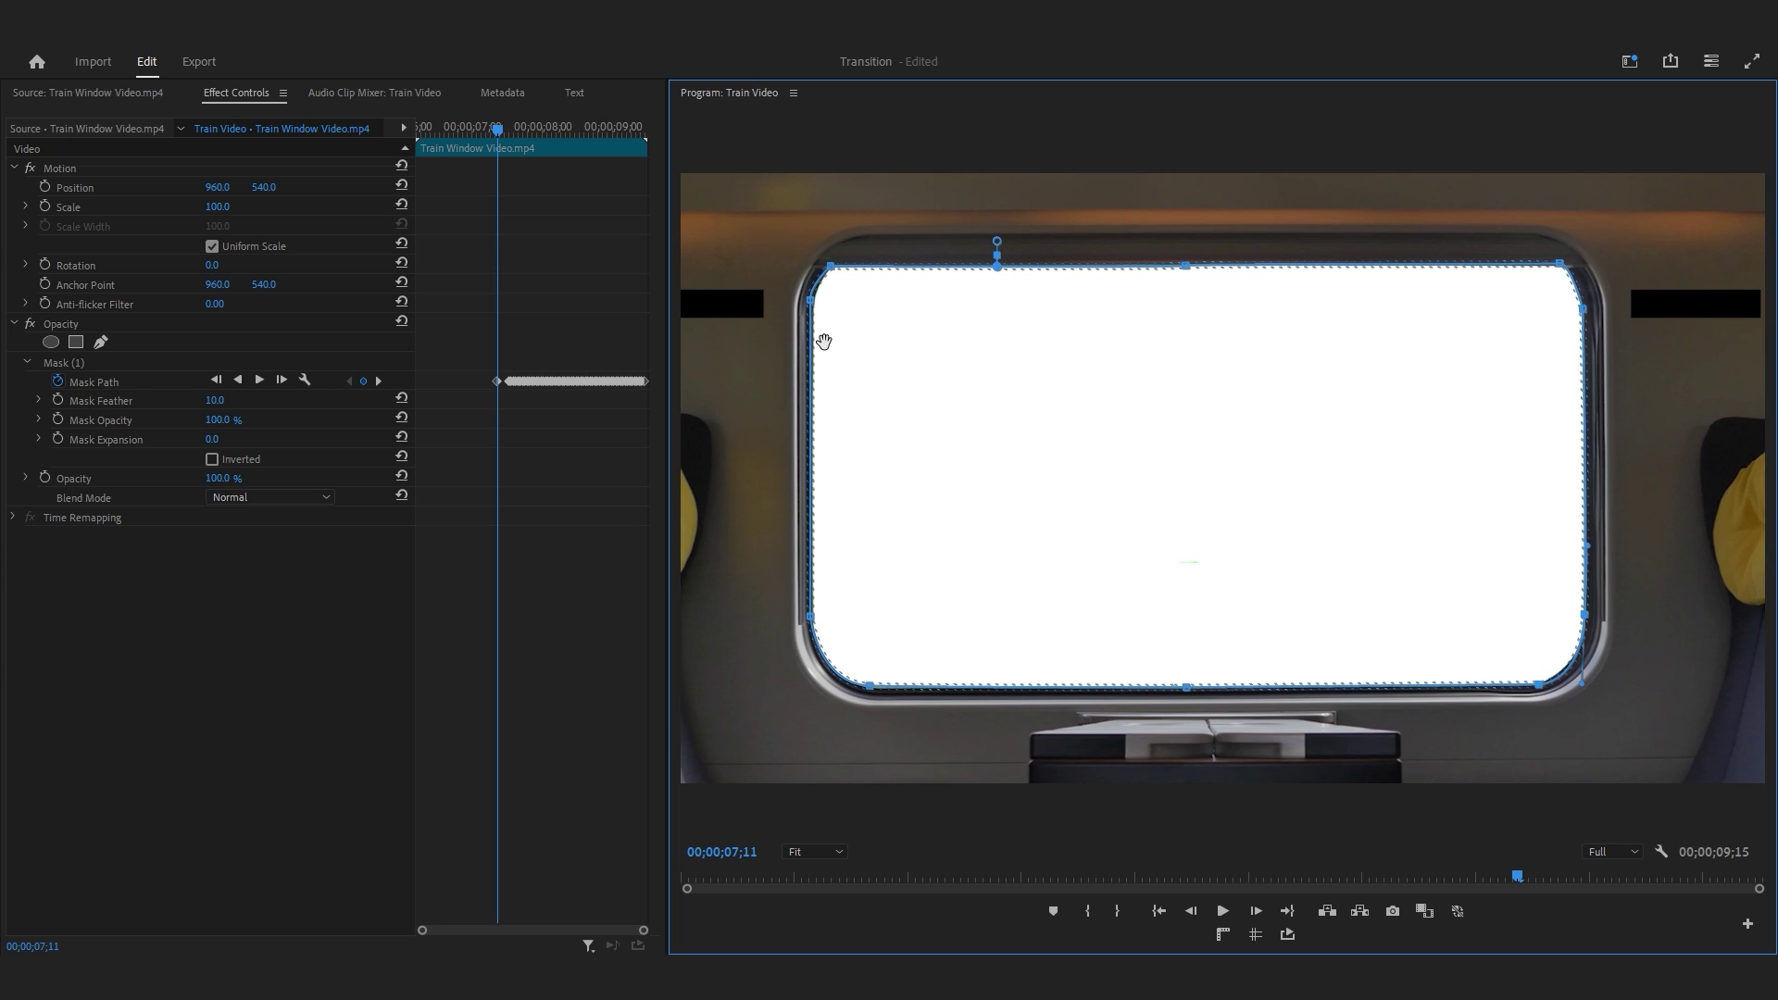
drag(810, 302, 813, 302)
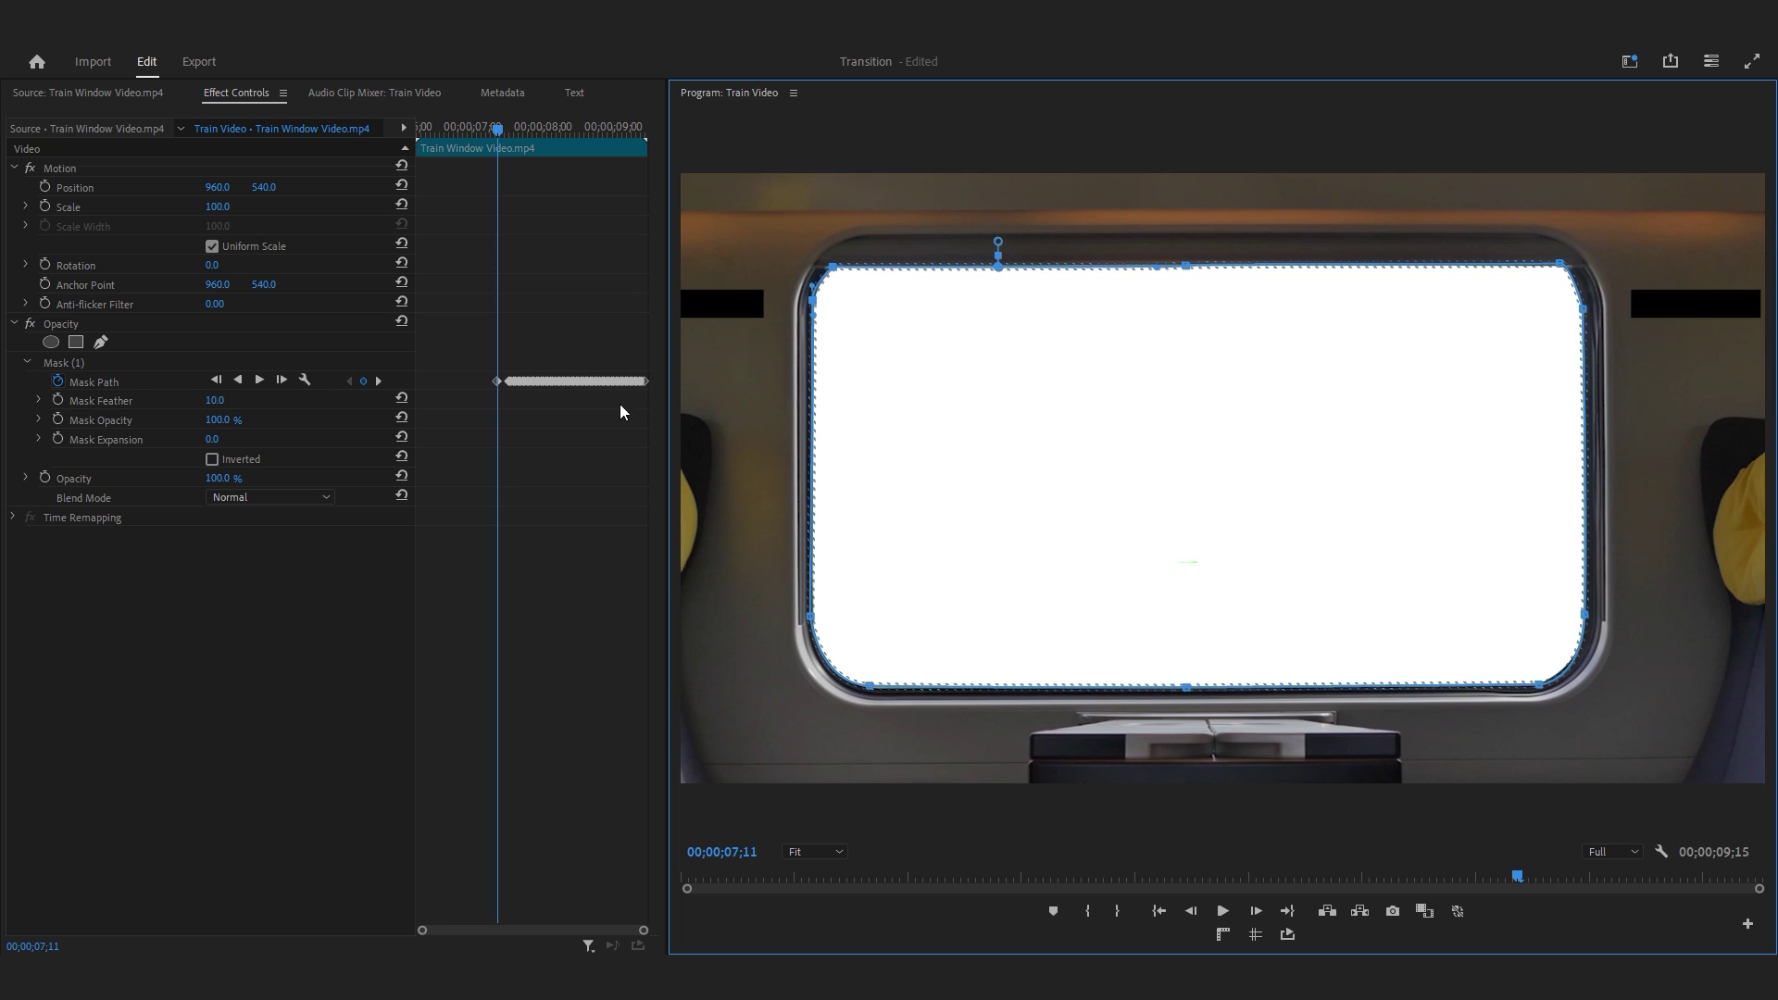
At 00;00;07;04, move the mask points outward so the path fits the window's edges and rounded corners.
drag(500, 136, 483, 134)
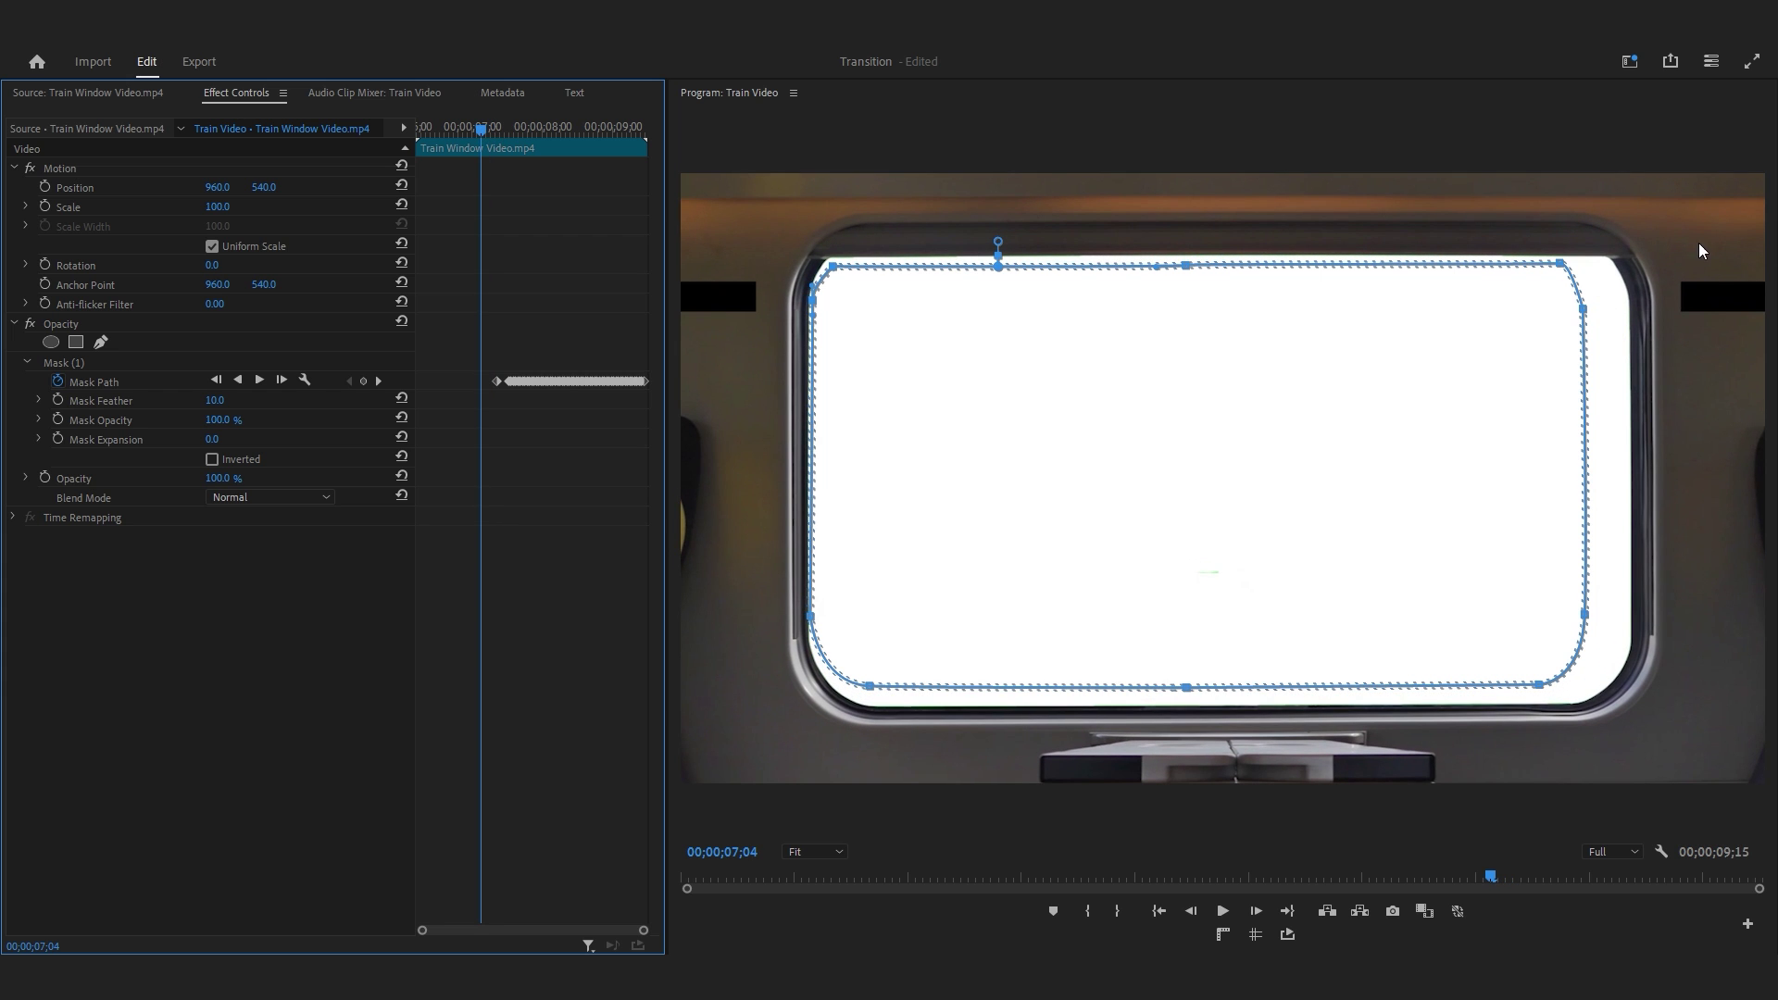
mouse_move(1696, 232)
mouse_down()
mouse_move(1691, 599)
mouse_move(1488, 743)
mouse_up()
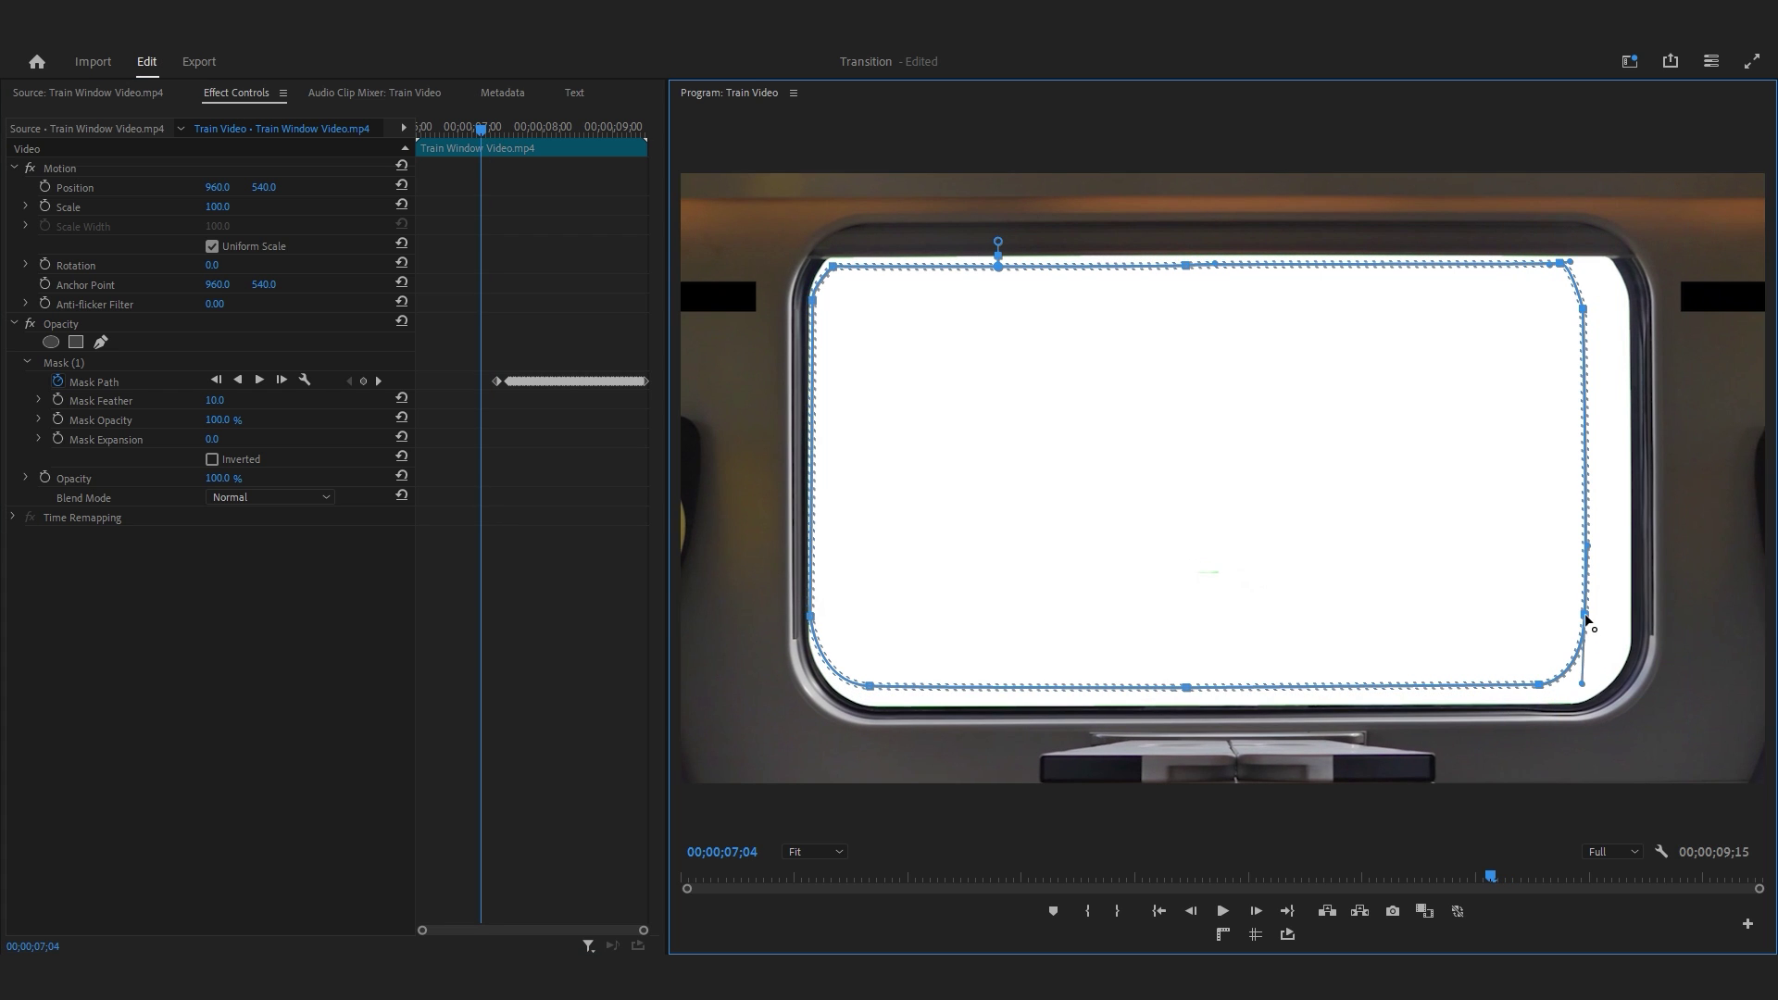
drag(1586, 616, 1632, 612)
click(1650, 704)
drag(1586, 682, 1584, 703)
drag(1631, 611, 1637, 623)
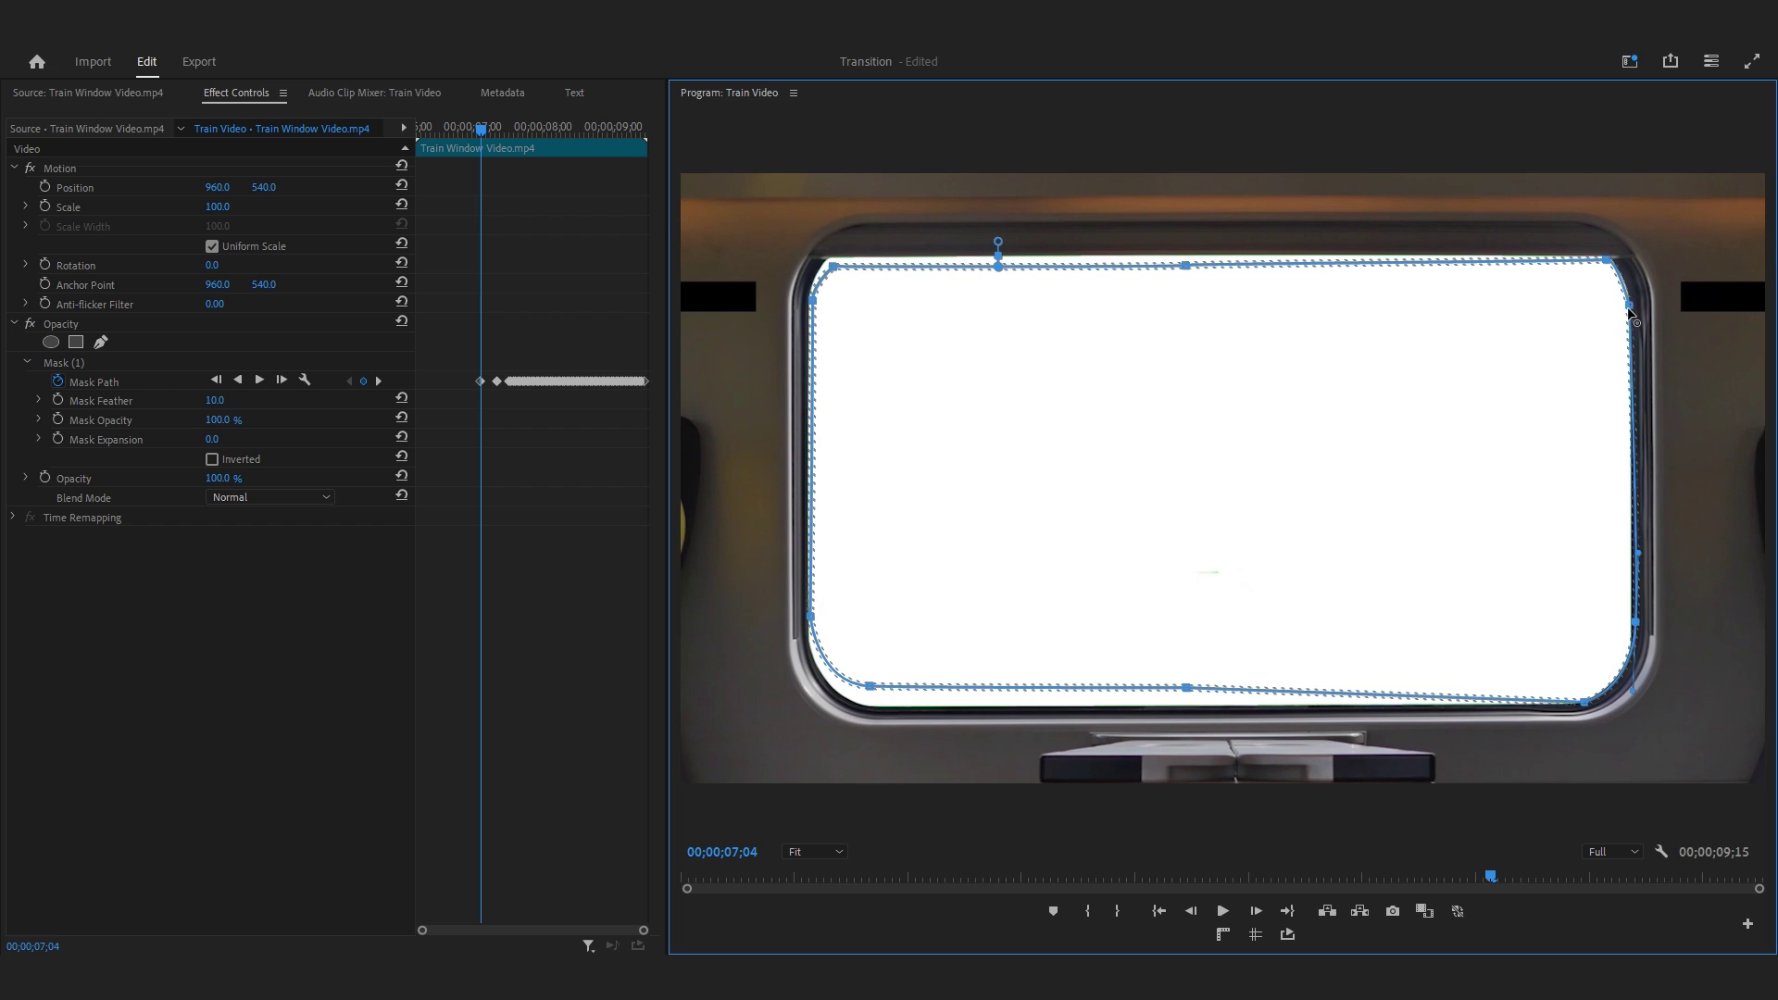
drag(1629, 306, 1632, 299)
drag(1186, 266, 1187, 255)
drag(832, 267, 832, 255)
drag(812, 301, 807, 298)
drag(811, 616, 871, 707)
drag(1188, 689, 1185, 710)
At 00;00;06;27, realign all the mask points with the enlarged window opening.
drag(480, 131, 466, 132)
drag(1669, 324, 1577, 228)
drag(1632, 298, 1697, 280)
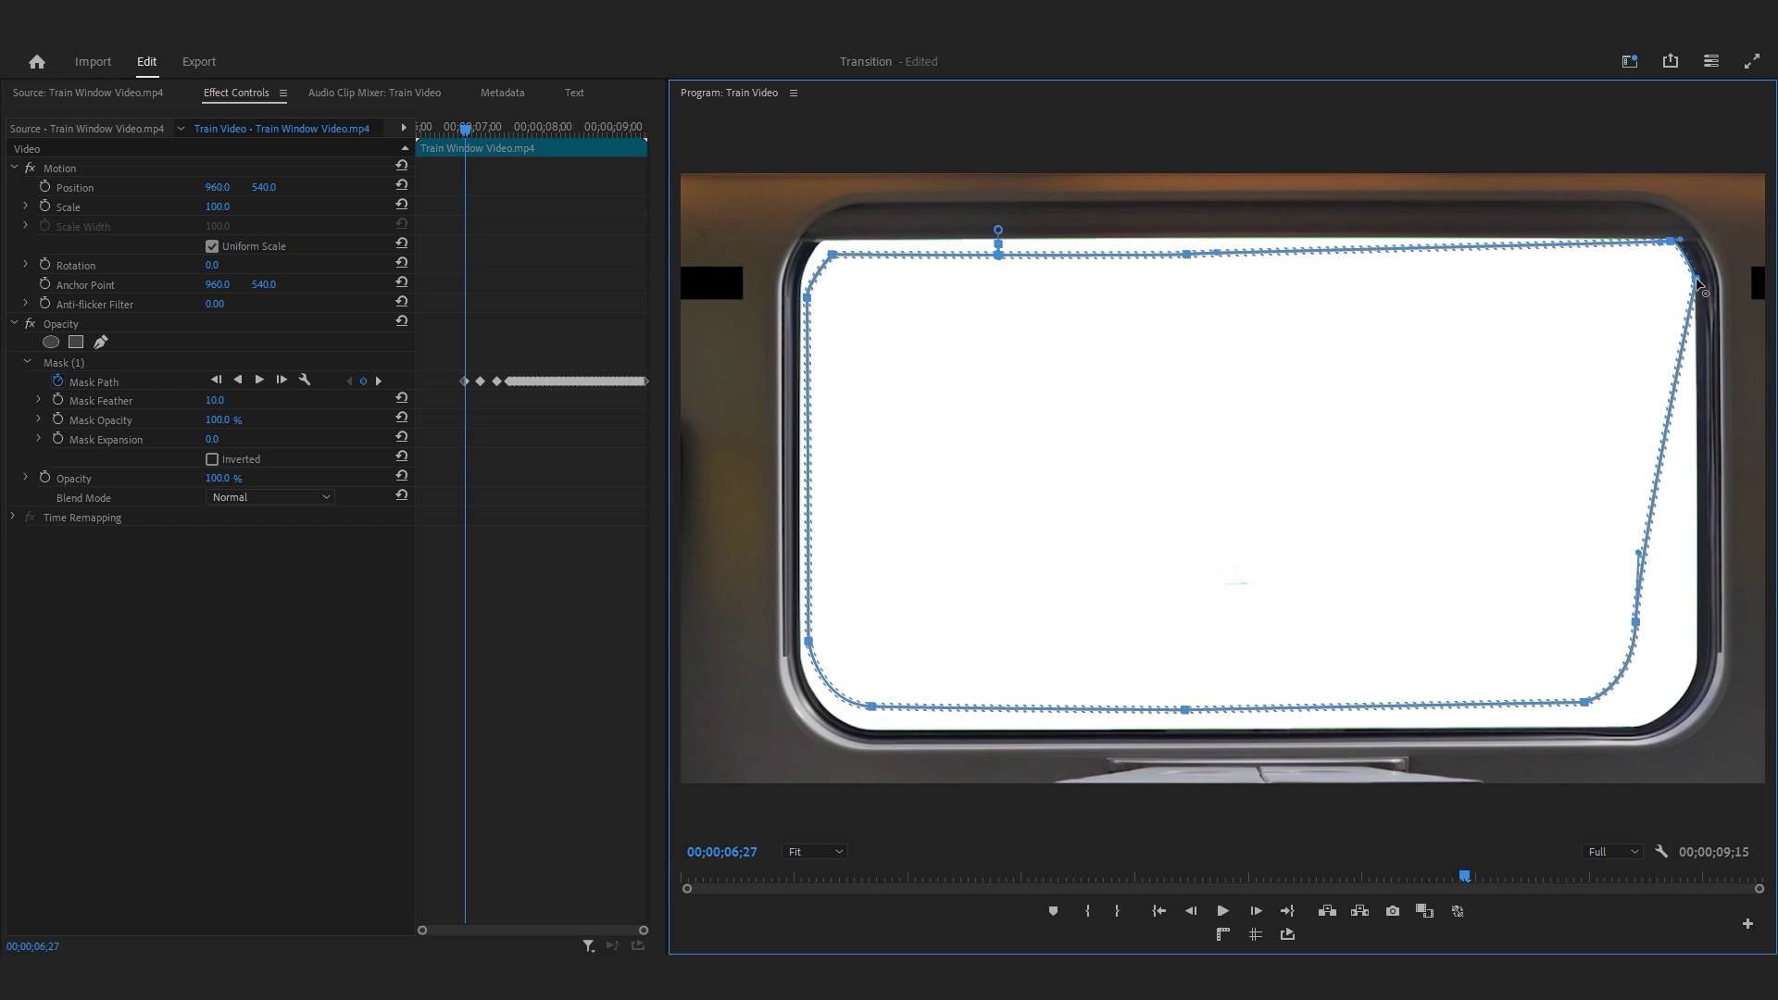
drag(1664, 714, 1572, 606)
drag(1635, 622, 1698, 645)
drag(1185, 710, 1220, 731)
drag(887, 741, 790, 627)
drag(808, 641, 802, 664)
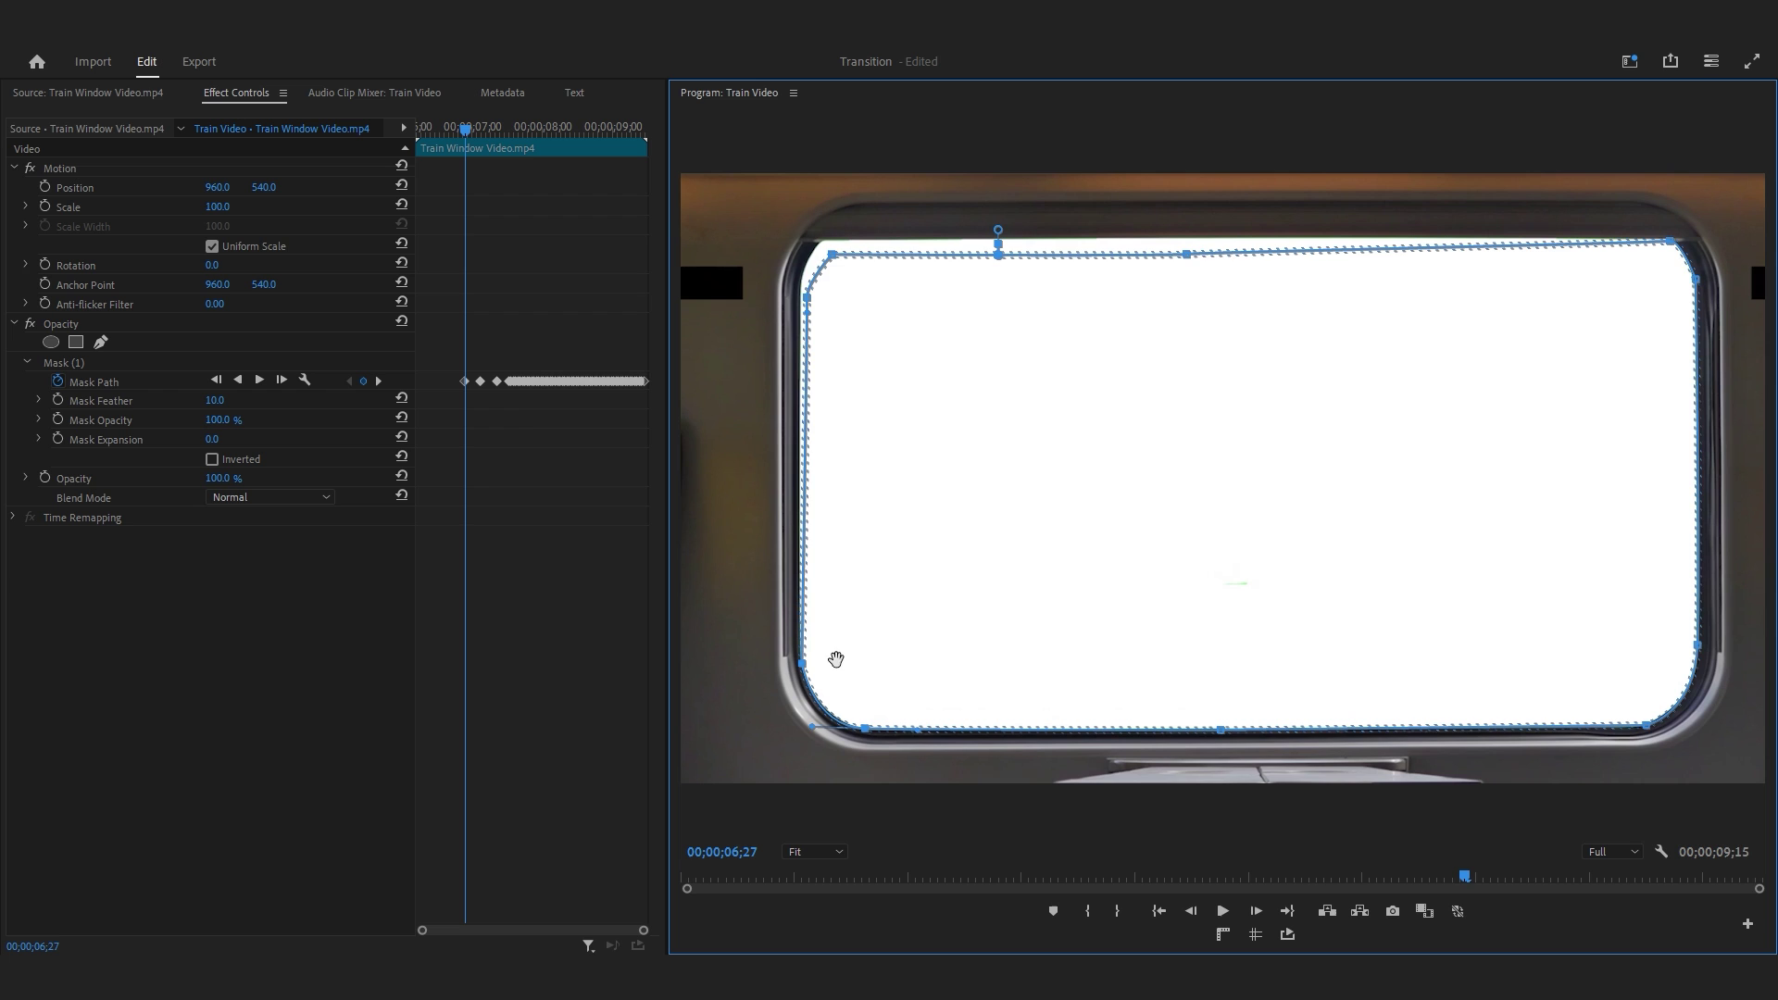
drag(807, 297, 801, 289)
drag(832, 255, 825, 237)
drag(1187, 254, 1188, 236)
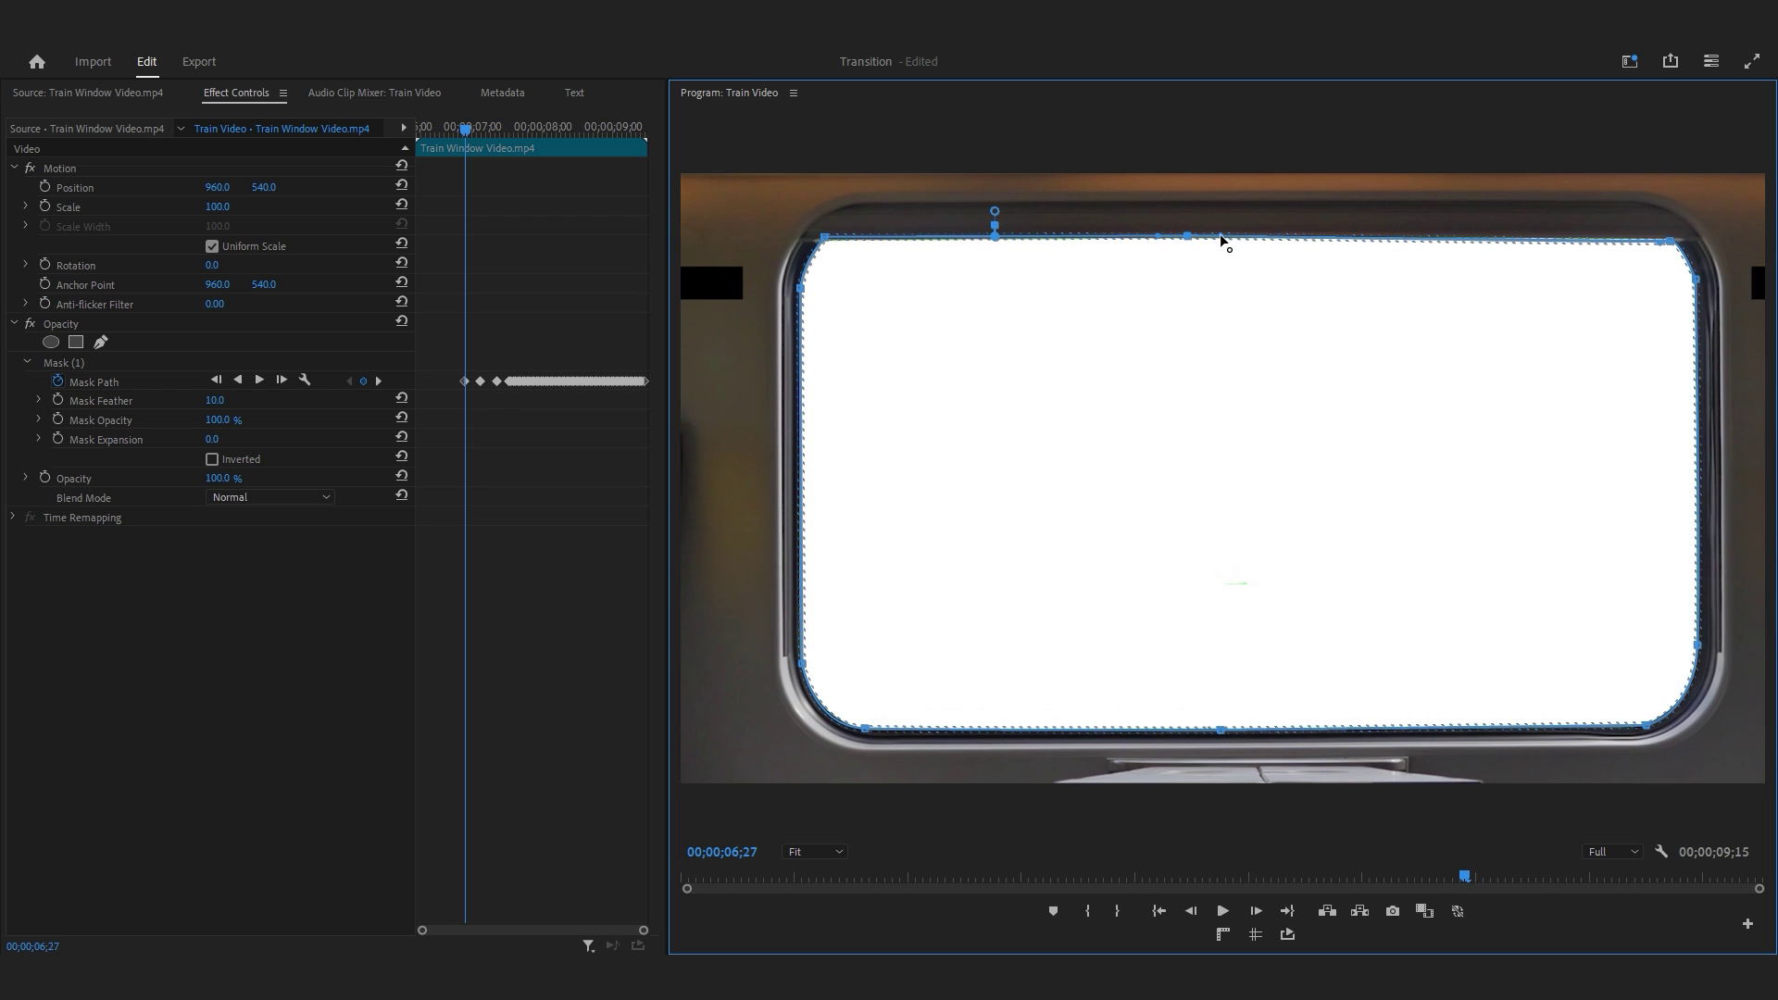
At 00;00;06;19, expand the mask path to the window's edges and to the right border of the frame.
drag(464, 130, 446, 130)
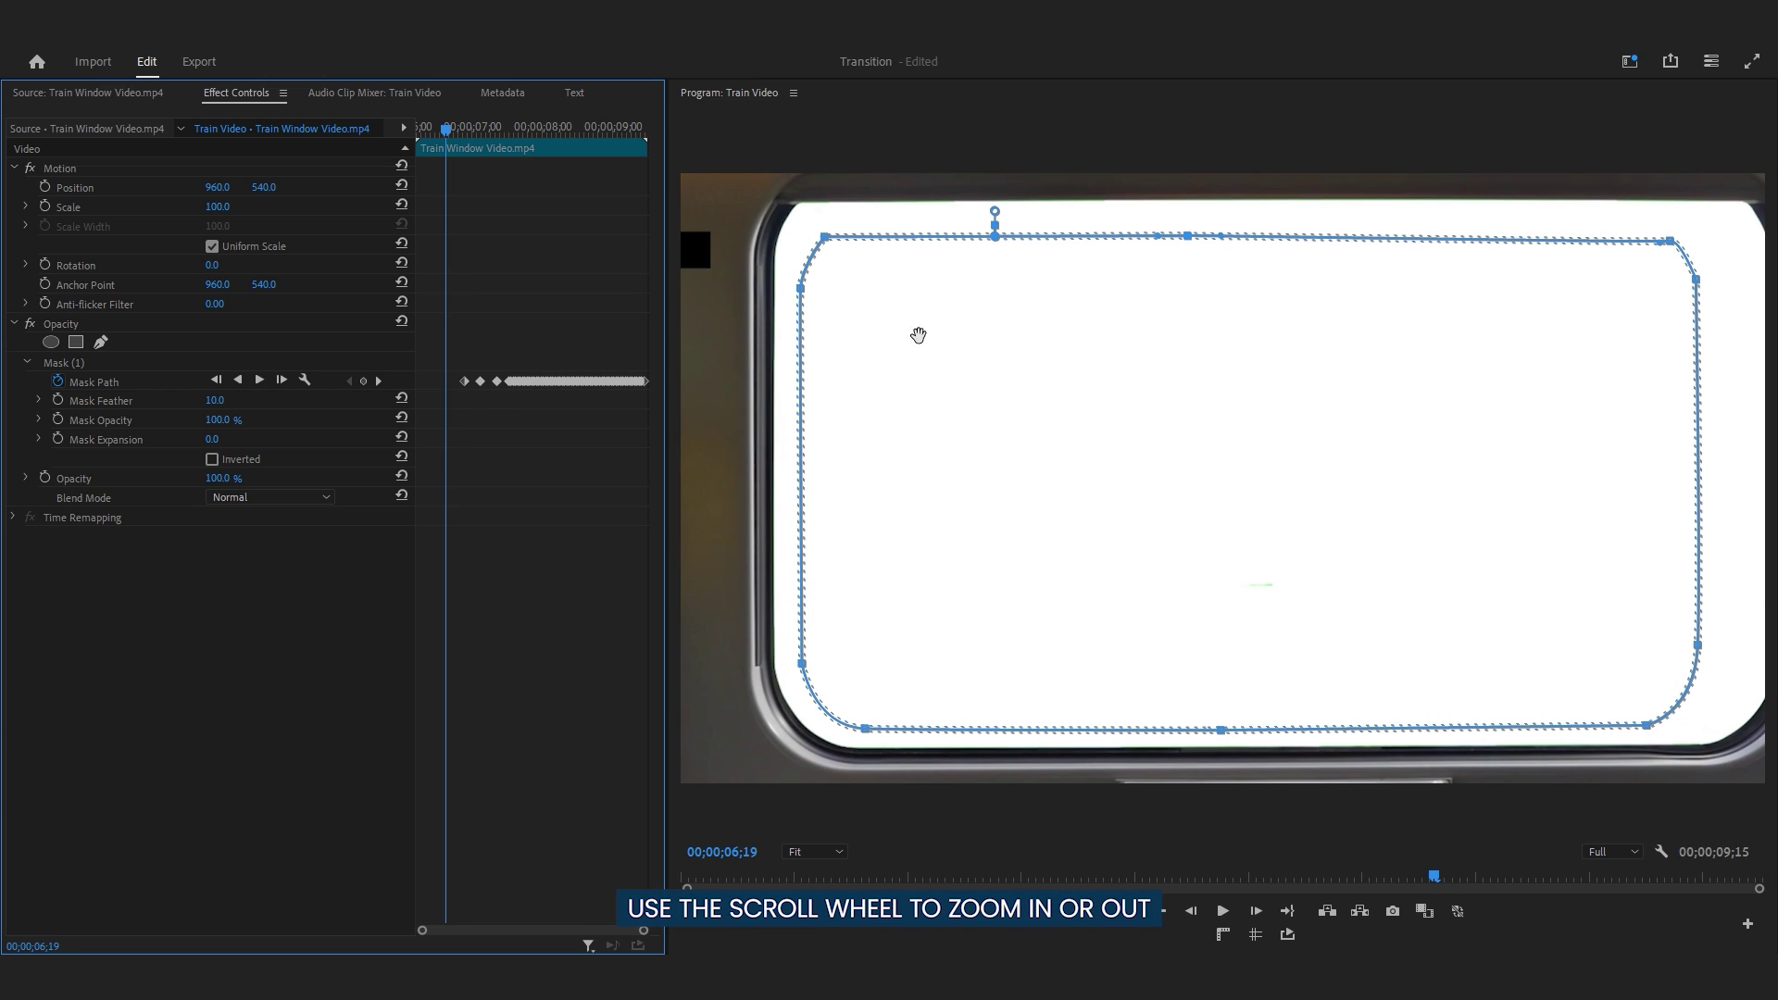
scroll(1036, 367, down, 2)
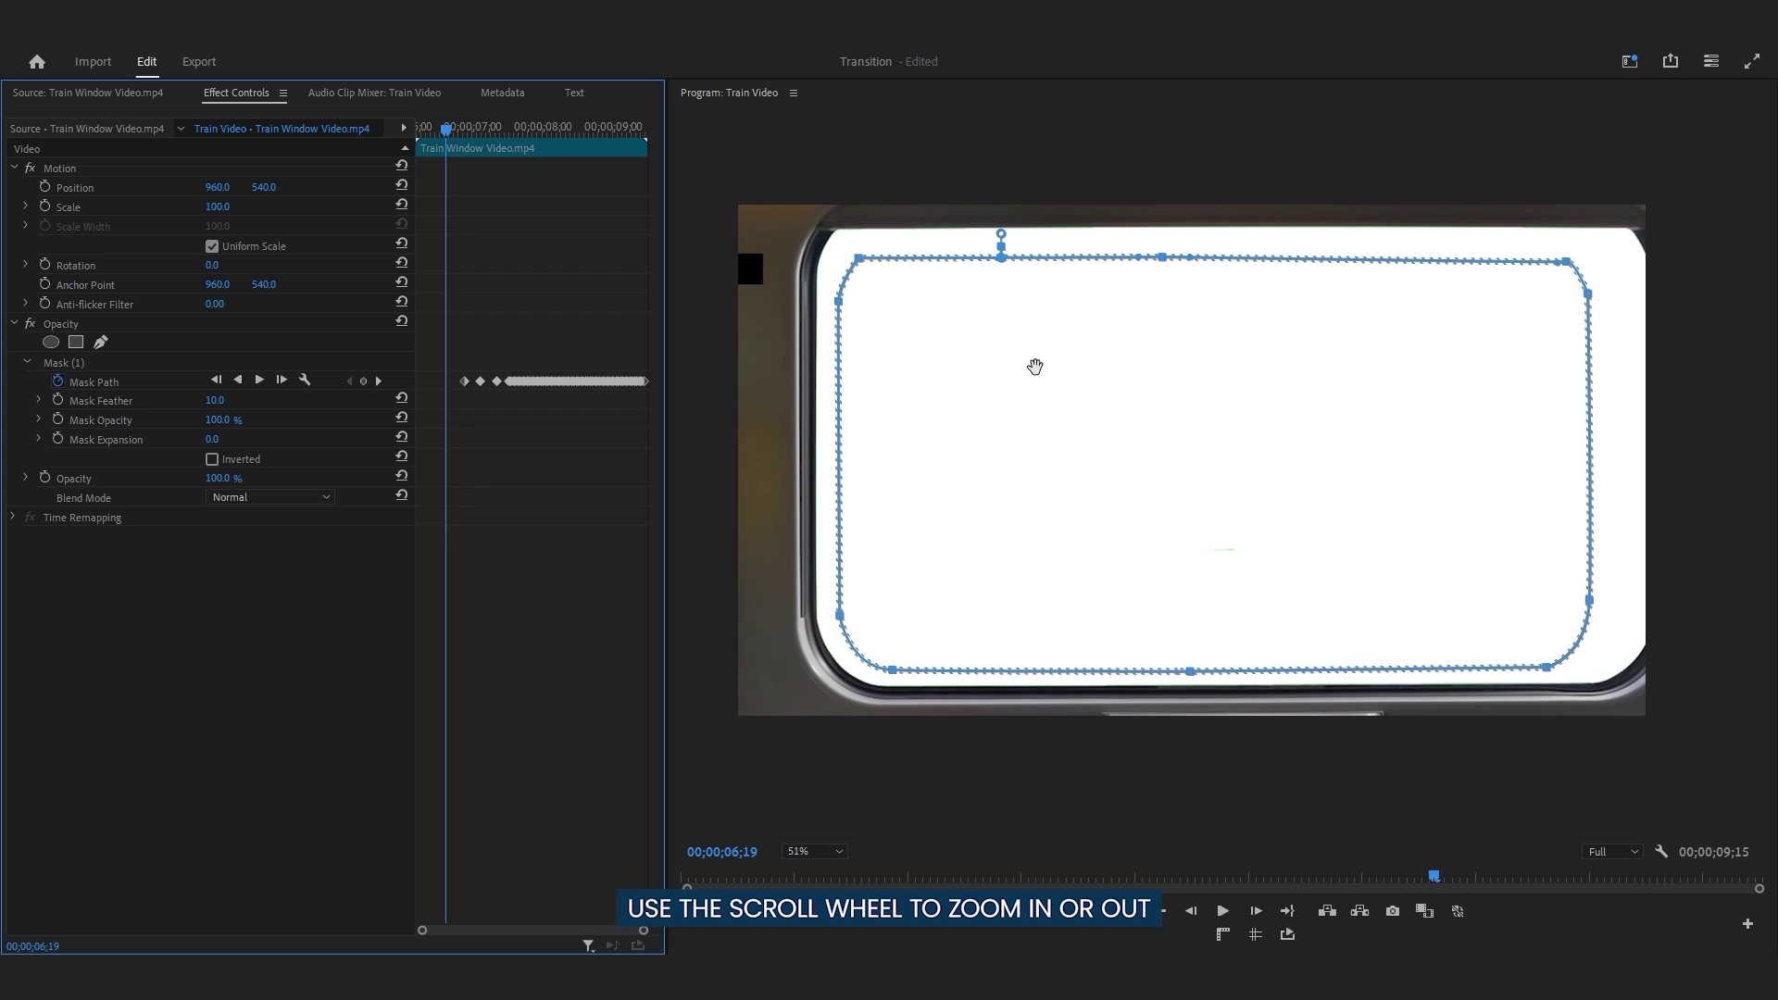
drag(1701, 184, 1647, 262)
drag(1162, 257, 1170, 227)
drag(858, 259, 835, 231)
drag(840, 616, 818, 625)
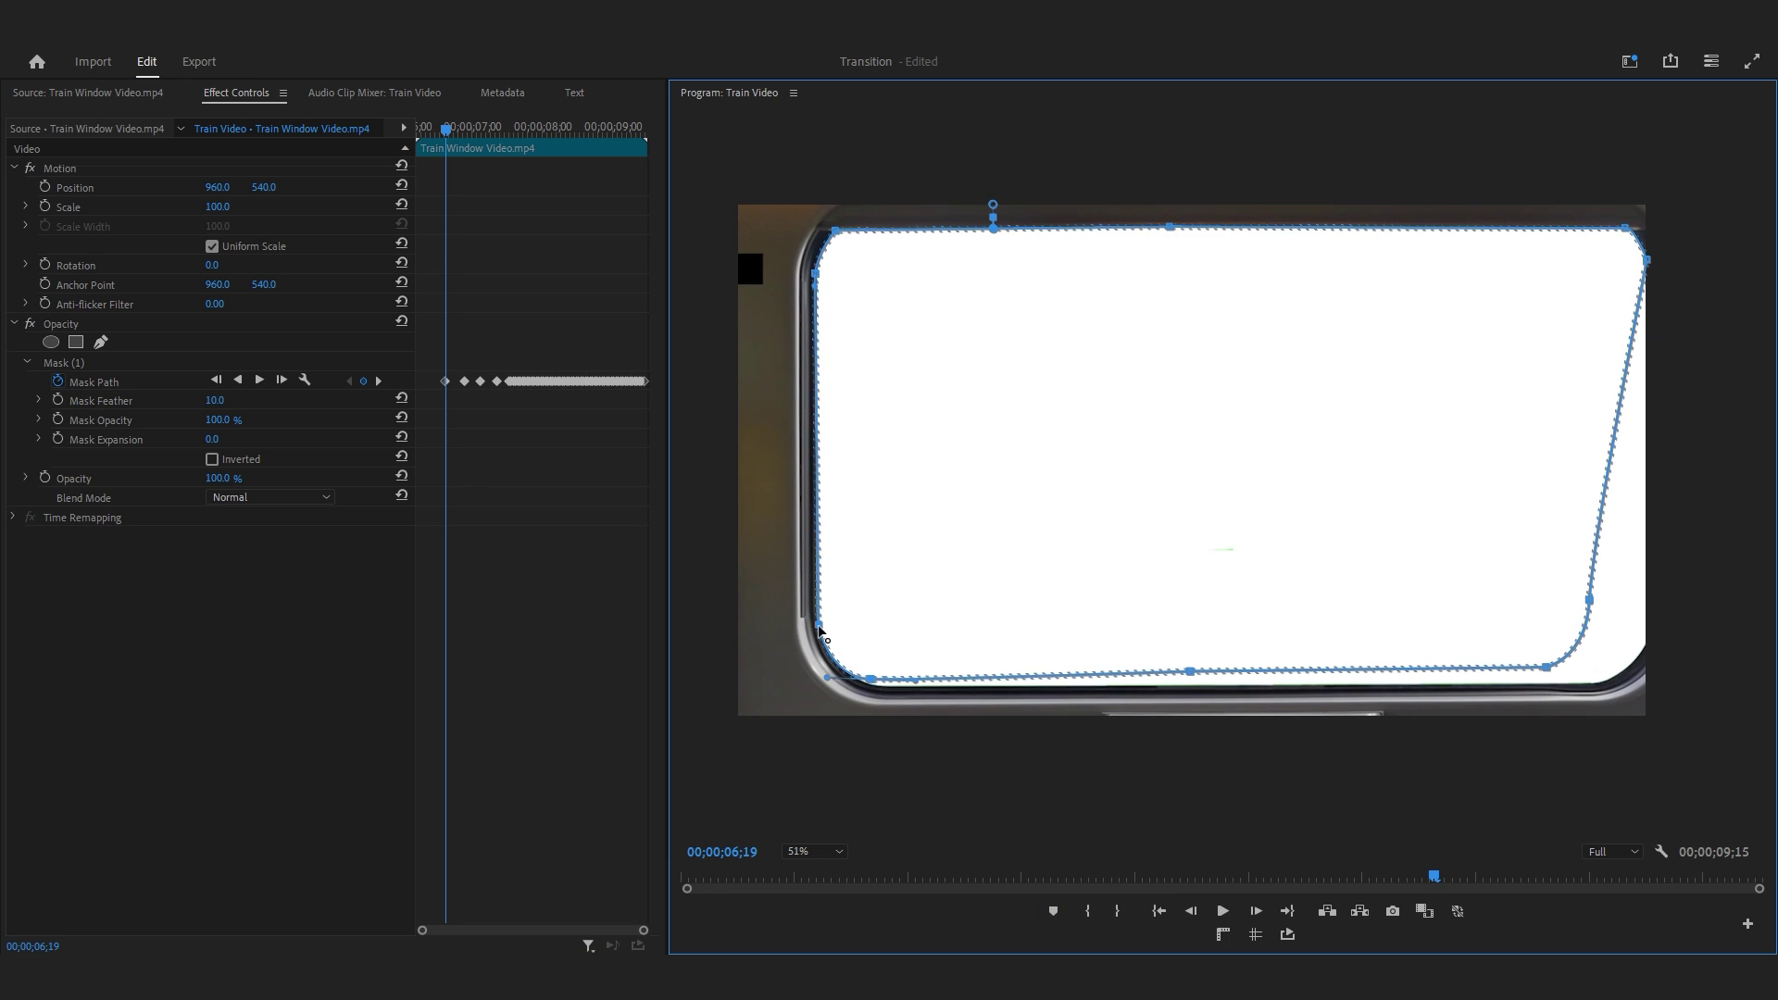
drag(1191, 672, 1229, 688)
drag(1590, 601, 1646, 619)
A few frames before 00;00;06;19, push the mask points outward to follow the window and past the frame's right border.
drag(446, 129, 438, 130)
drag(1647, 260, 1664, 246)
drag(1646, 619, 1665, 631)
drag(1229, 689, 1227, 696)
drag(1170, 227, 1167, 214)
drag(836, 231, 819, 215)
drag(817, 624, 800, 637)
At 00;00;06;12, extend the mask path above the frame and fit its left corners to the window.
drag(438, 129, 430, 130)
drag(1643, 214, 1657, 199)
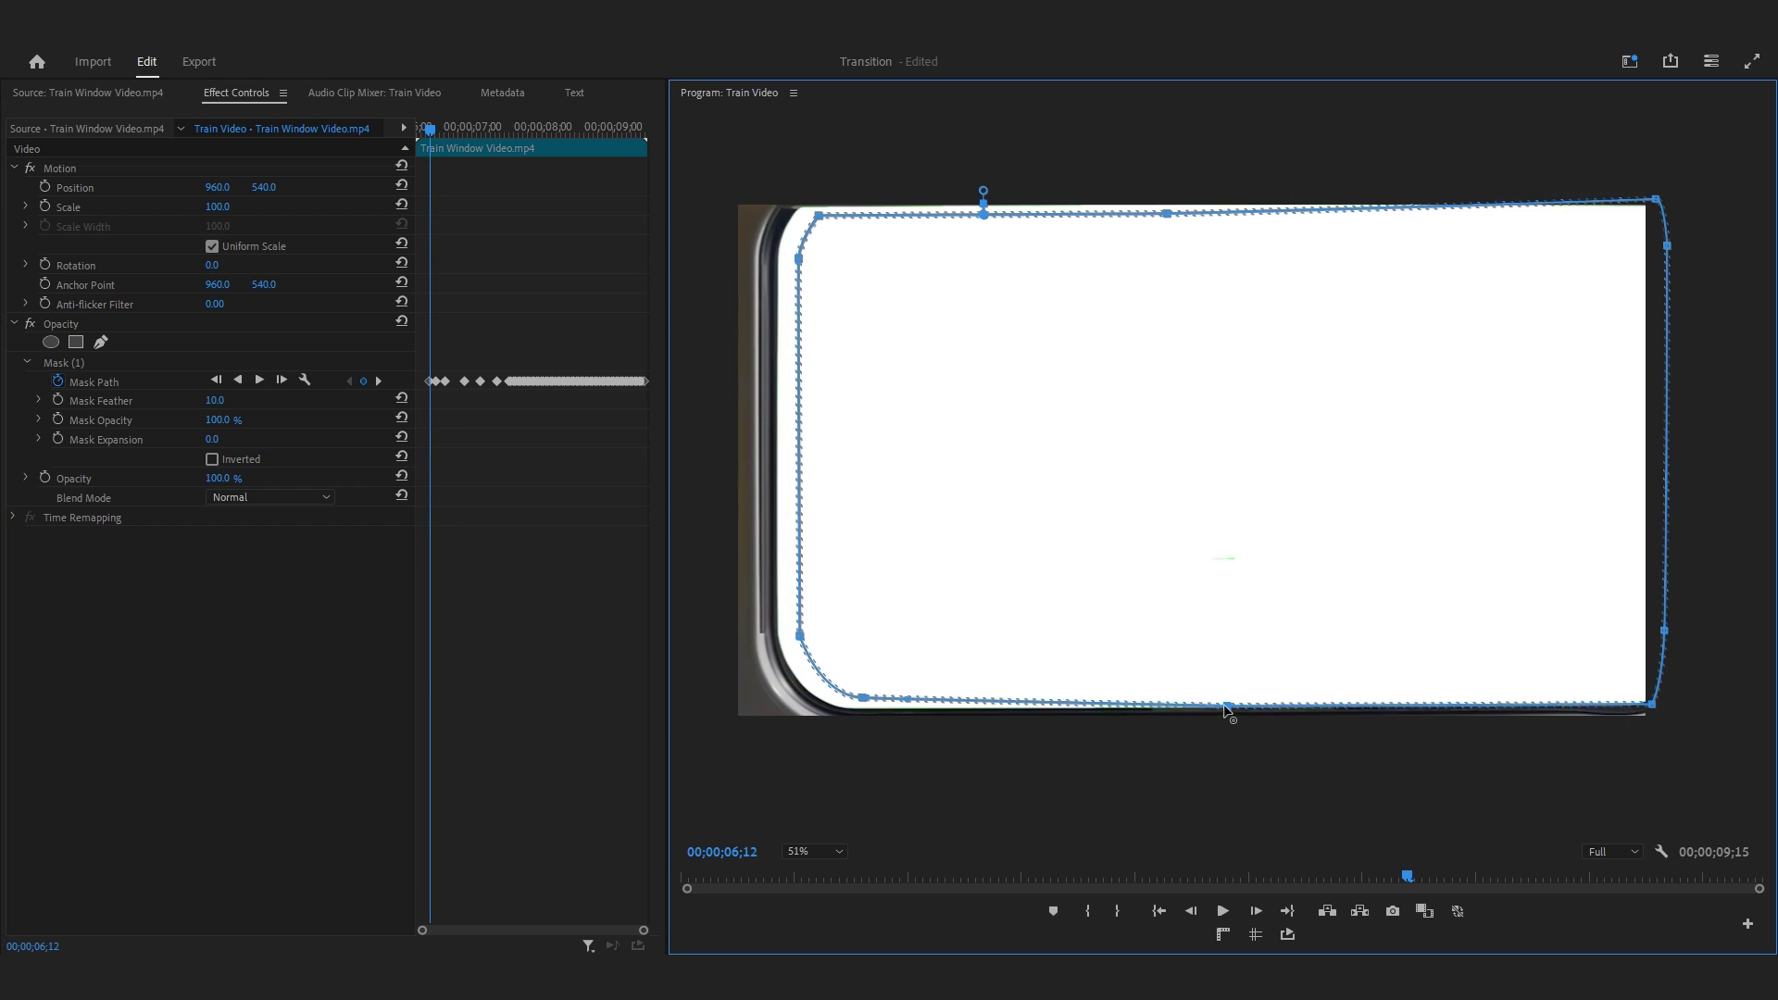
drag(863, 698, 844, 710)
drag(800, 259, 796, 202)
drag(1167, 214, 1165, 201)
At 00;00;06;09, fit the mask's left side to the window and extend its bottom edge below the frame.
drag(430, 129, 423, 130)
drag(796, 202, 771, 195)
drag(1228, 709, 1229, 730)
drag(1652, 705, 1668, 728)
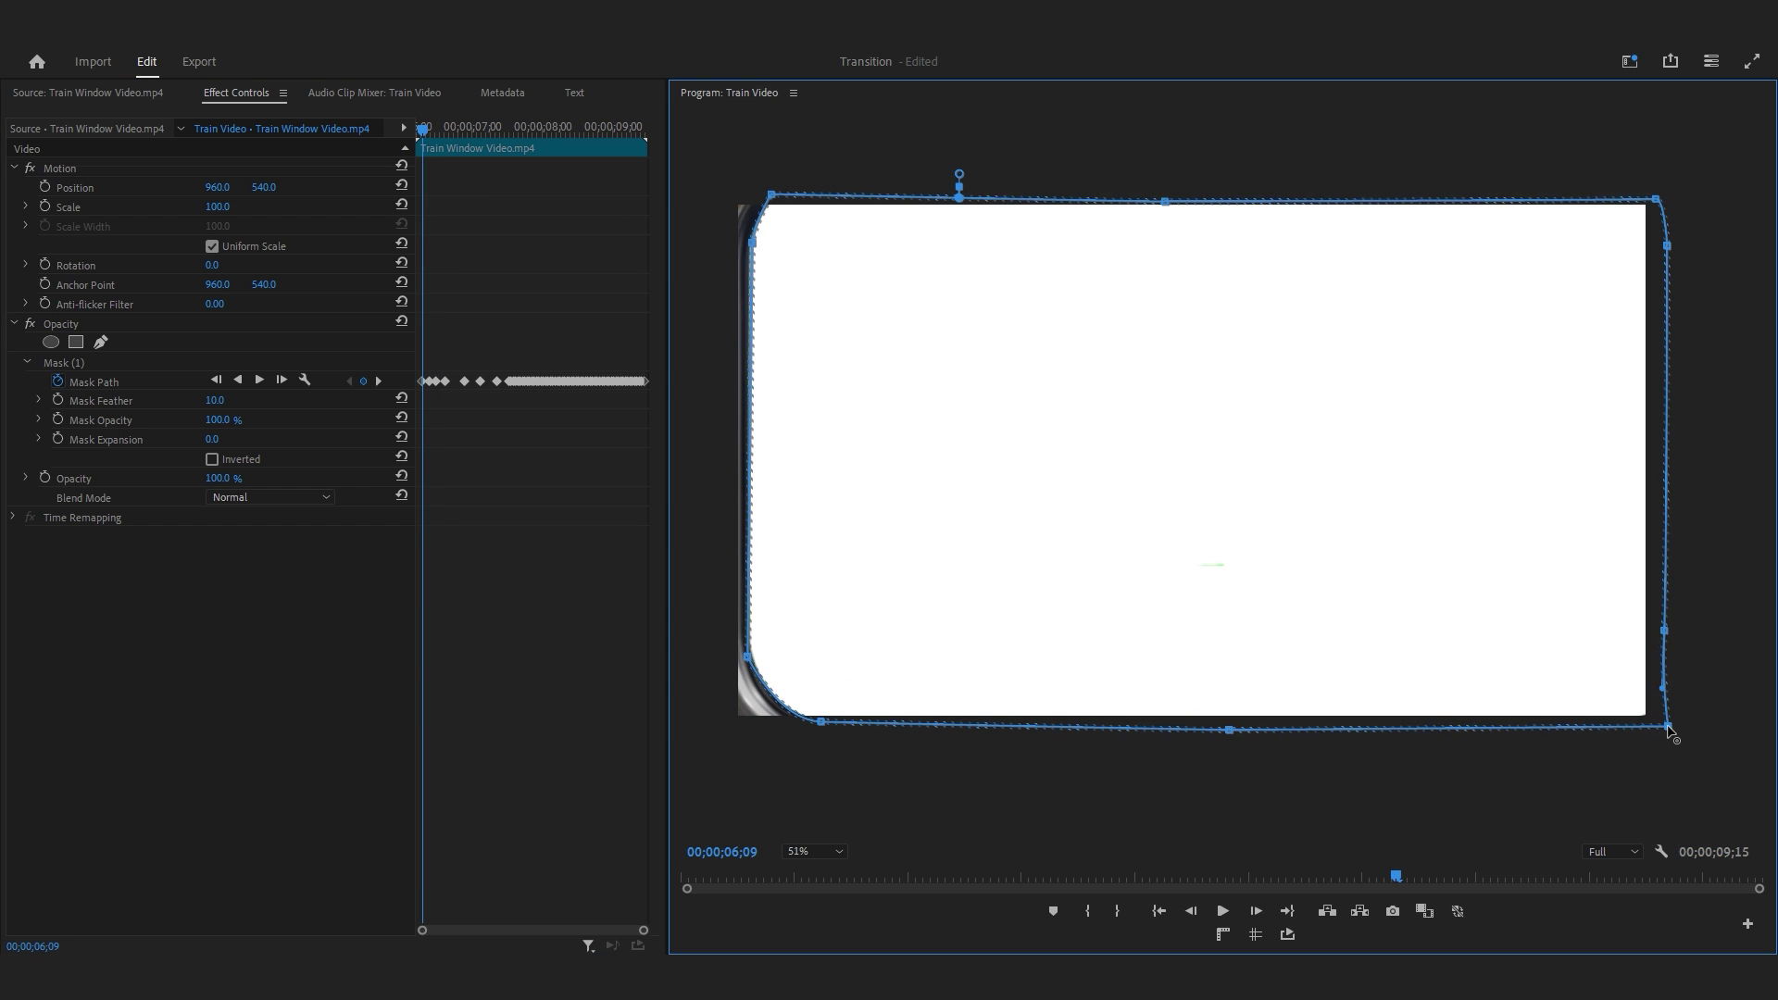
At 00;00;06;06, stretch the mask's left corners and top edge beyond the frame so it encloses the whole picture.
key(Left)
key(Left)
key(Left)
click(787, 746)
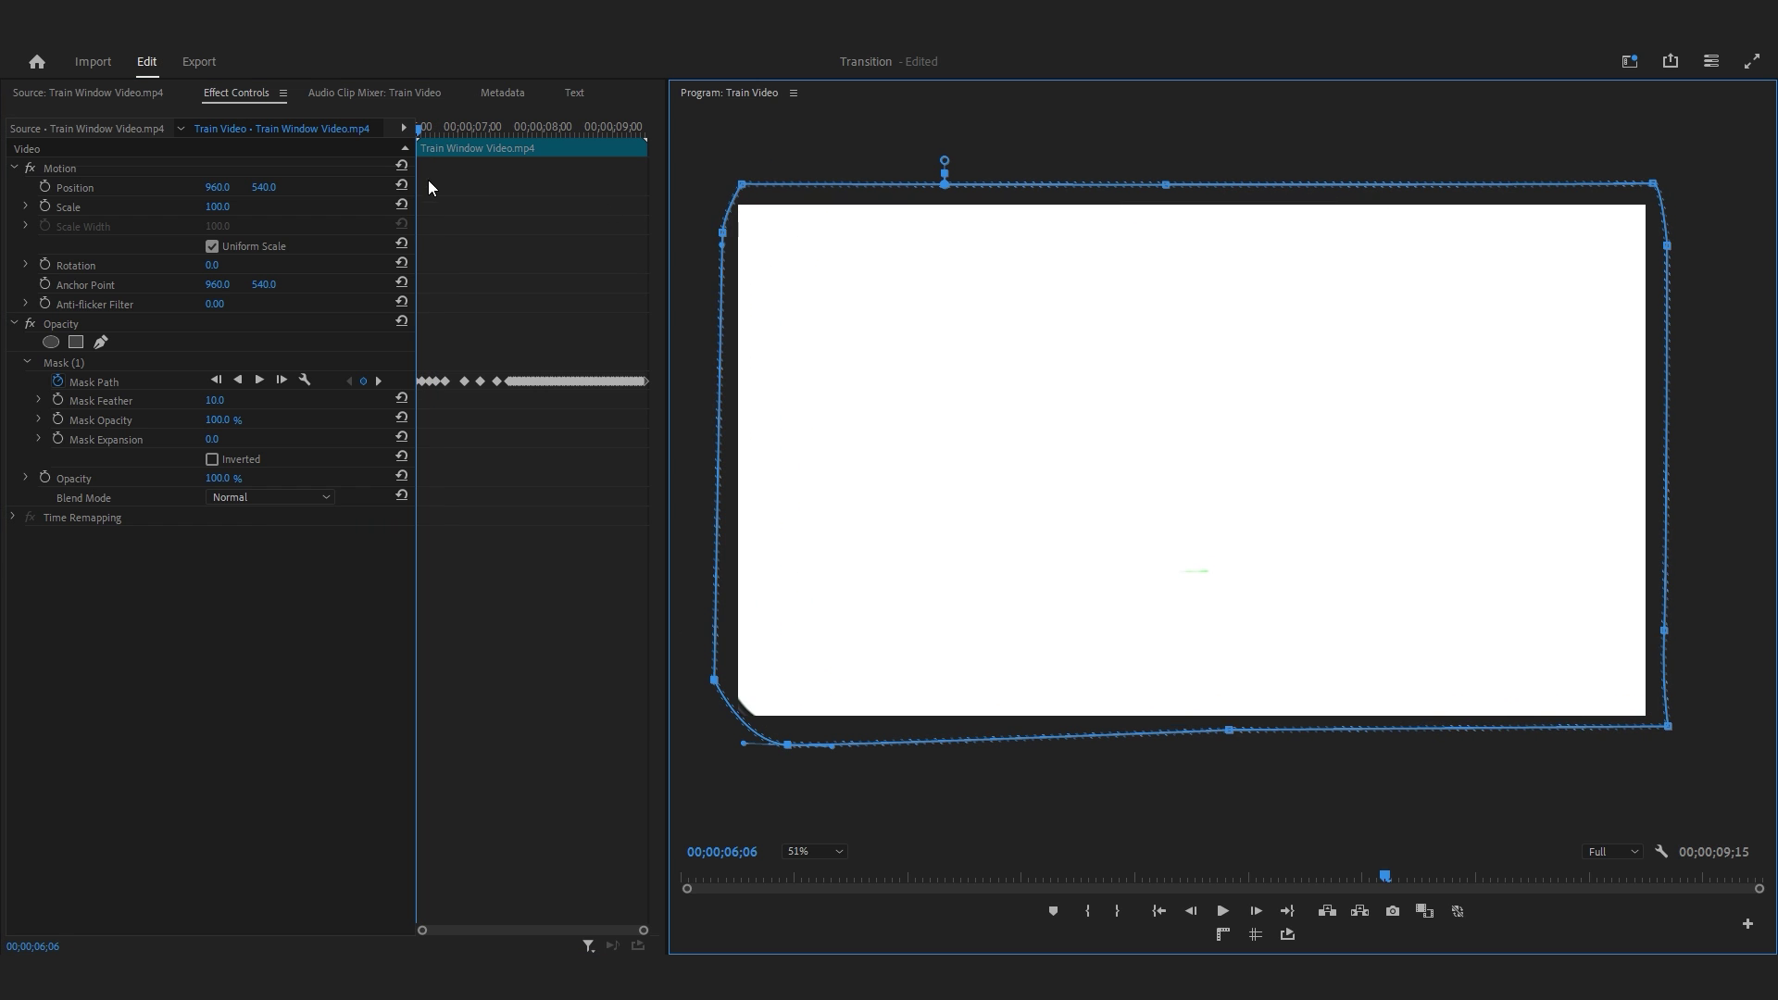
Check the masked window clip through to its end, and delete the unmasked Train Window Video.mp4 copy from Video 1.
drag(426, 135, 647, 168)
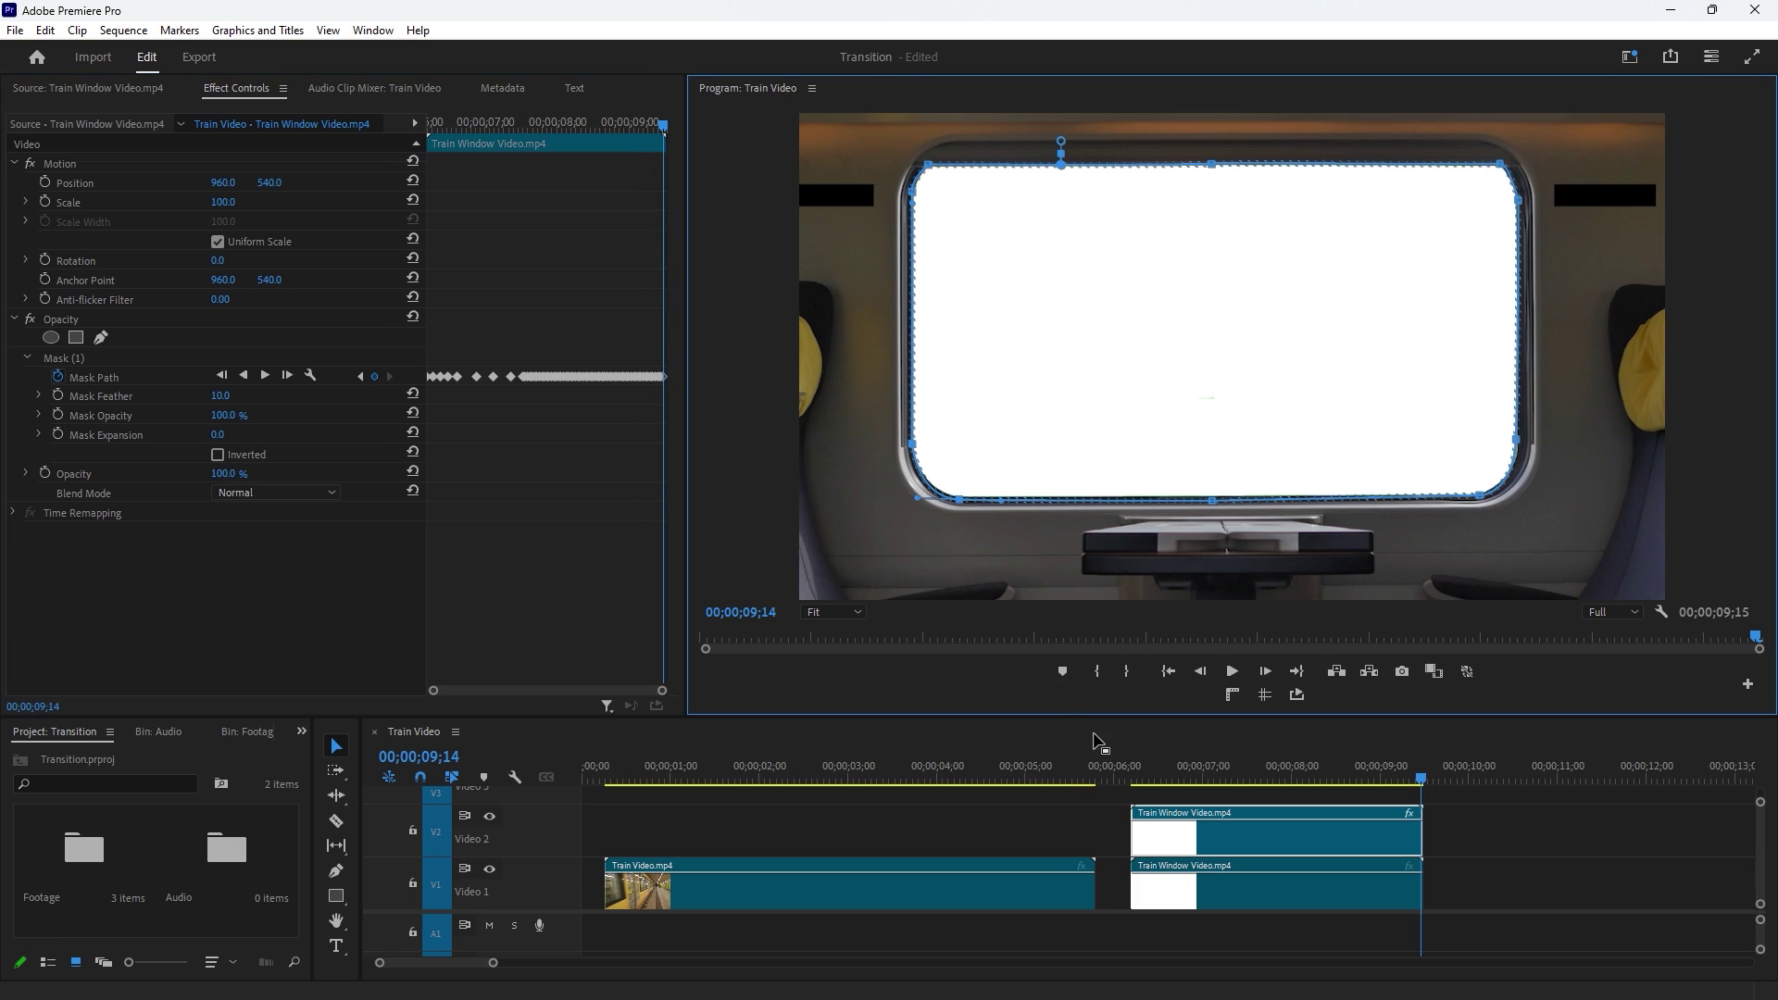
click(1256, 880)
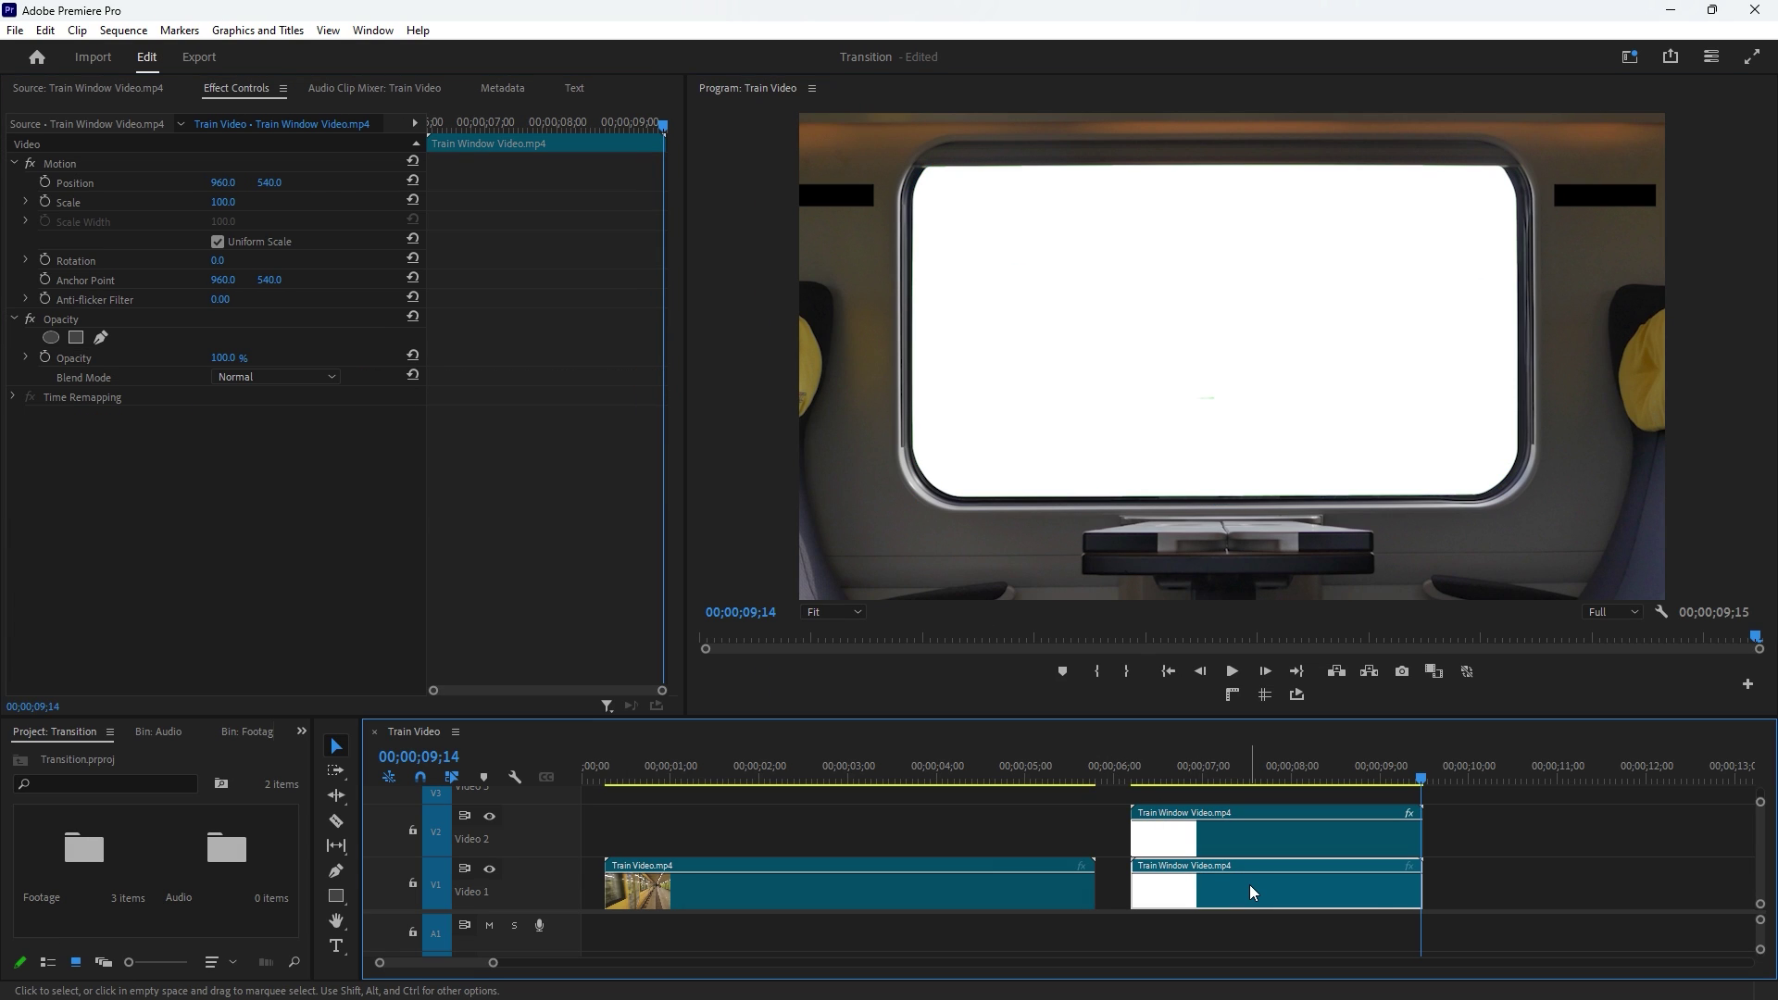
key(Delete)
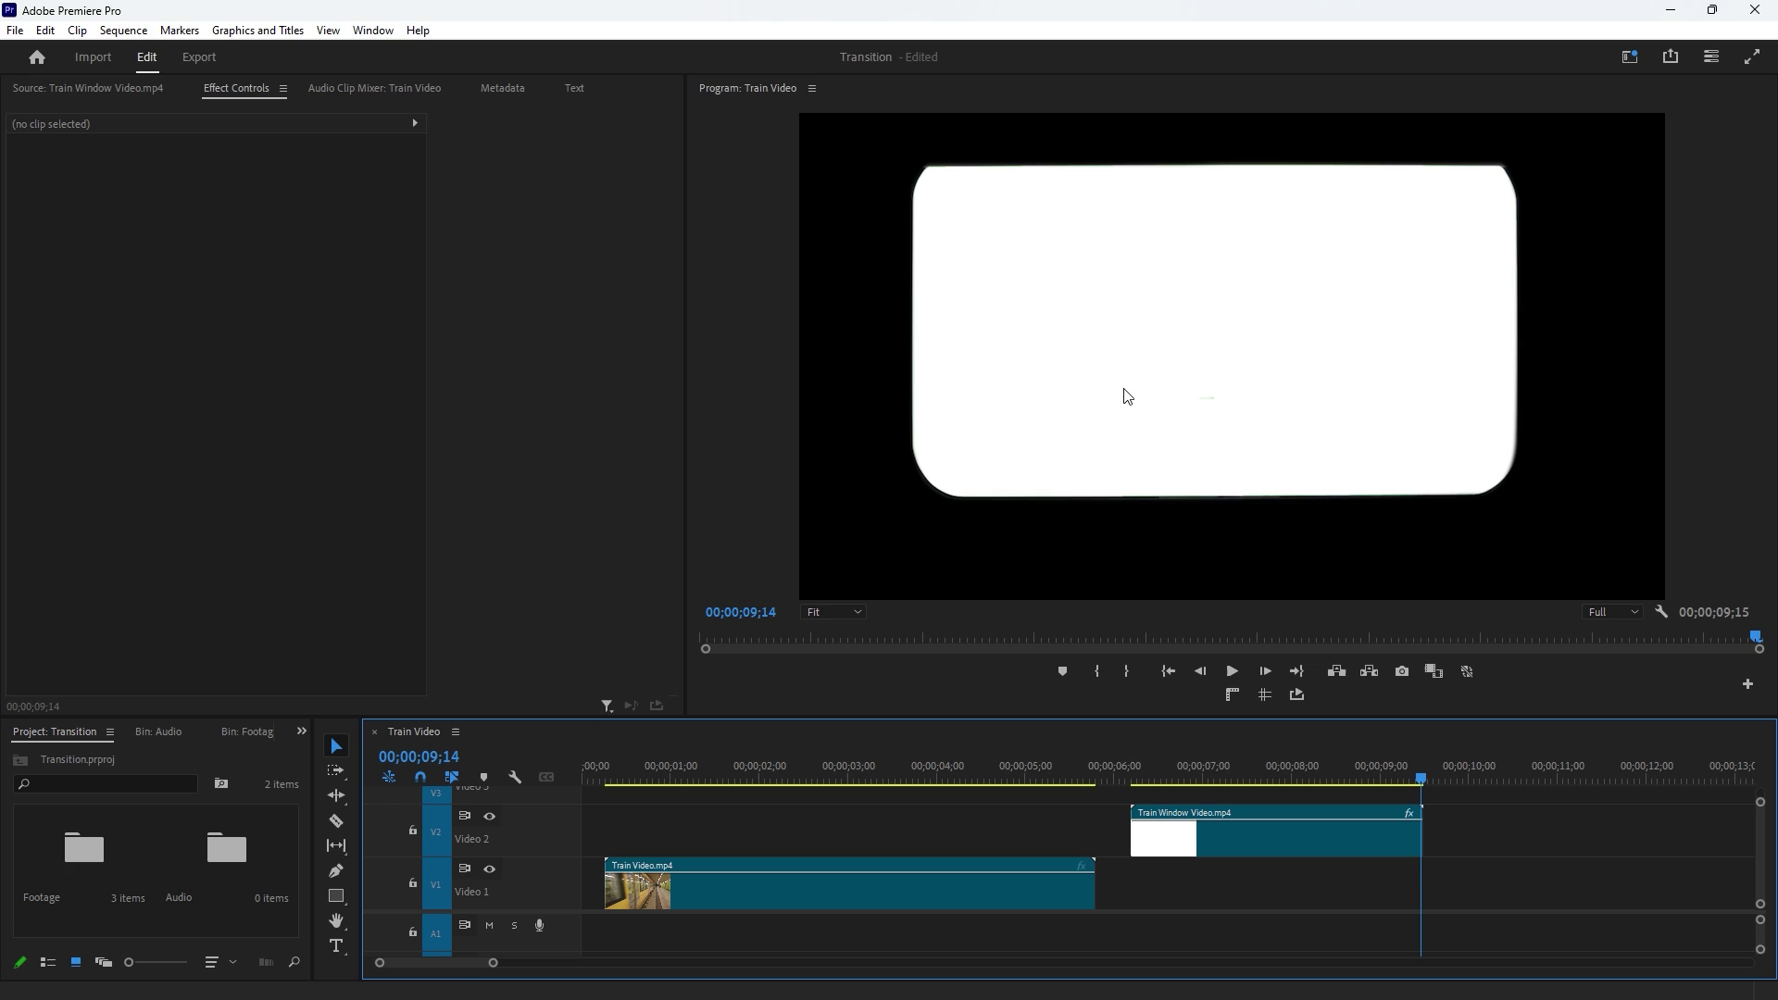
Invert the mask on the Train Window clip and set its feather to 7 and expansion to 6.
click(1251, 837)
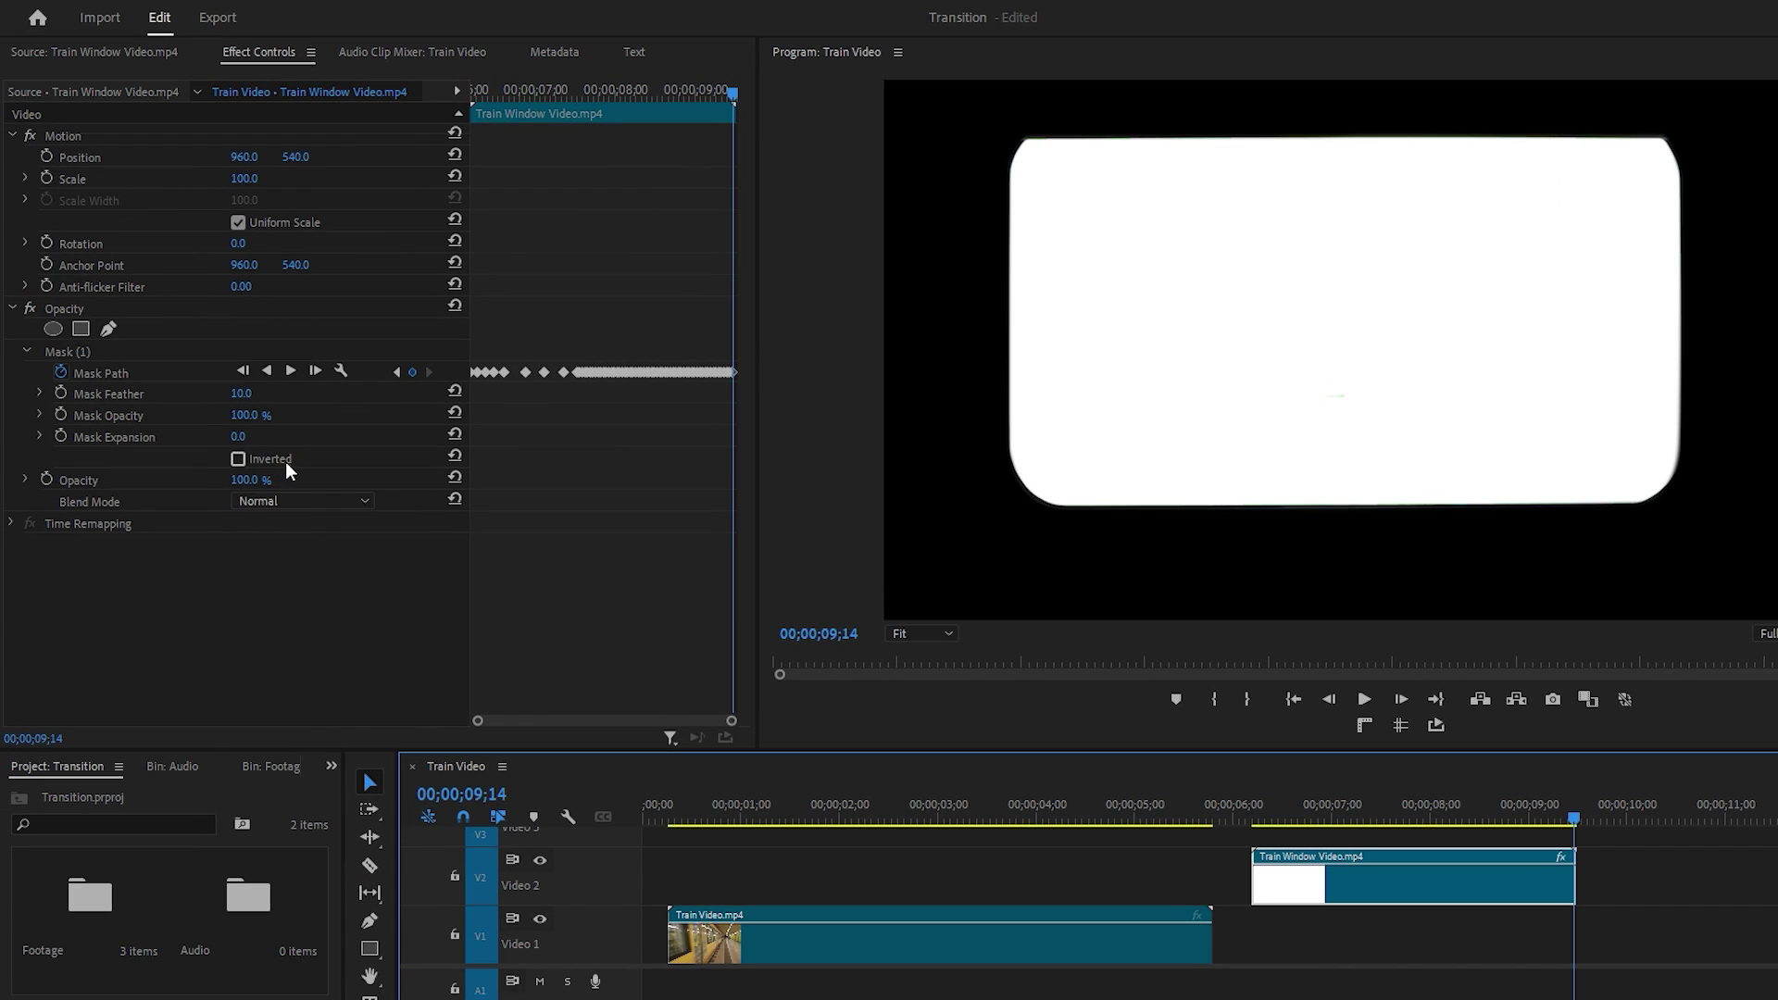
click(239, 459)
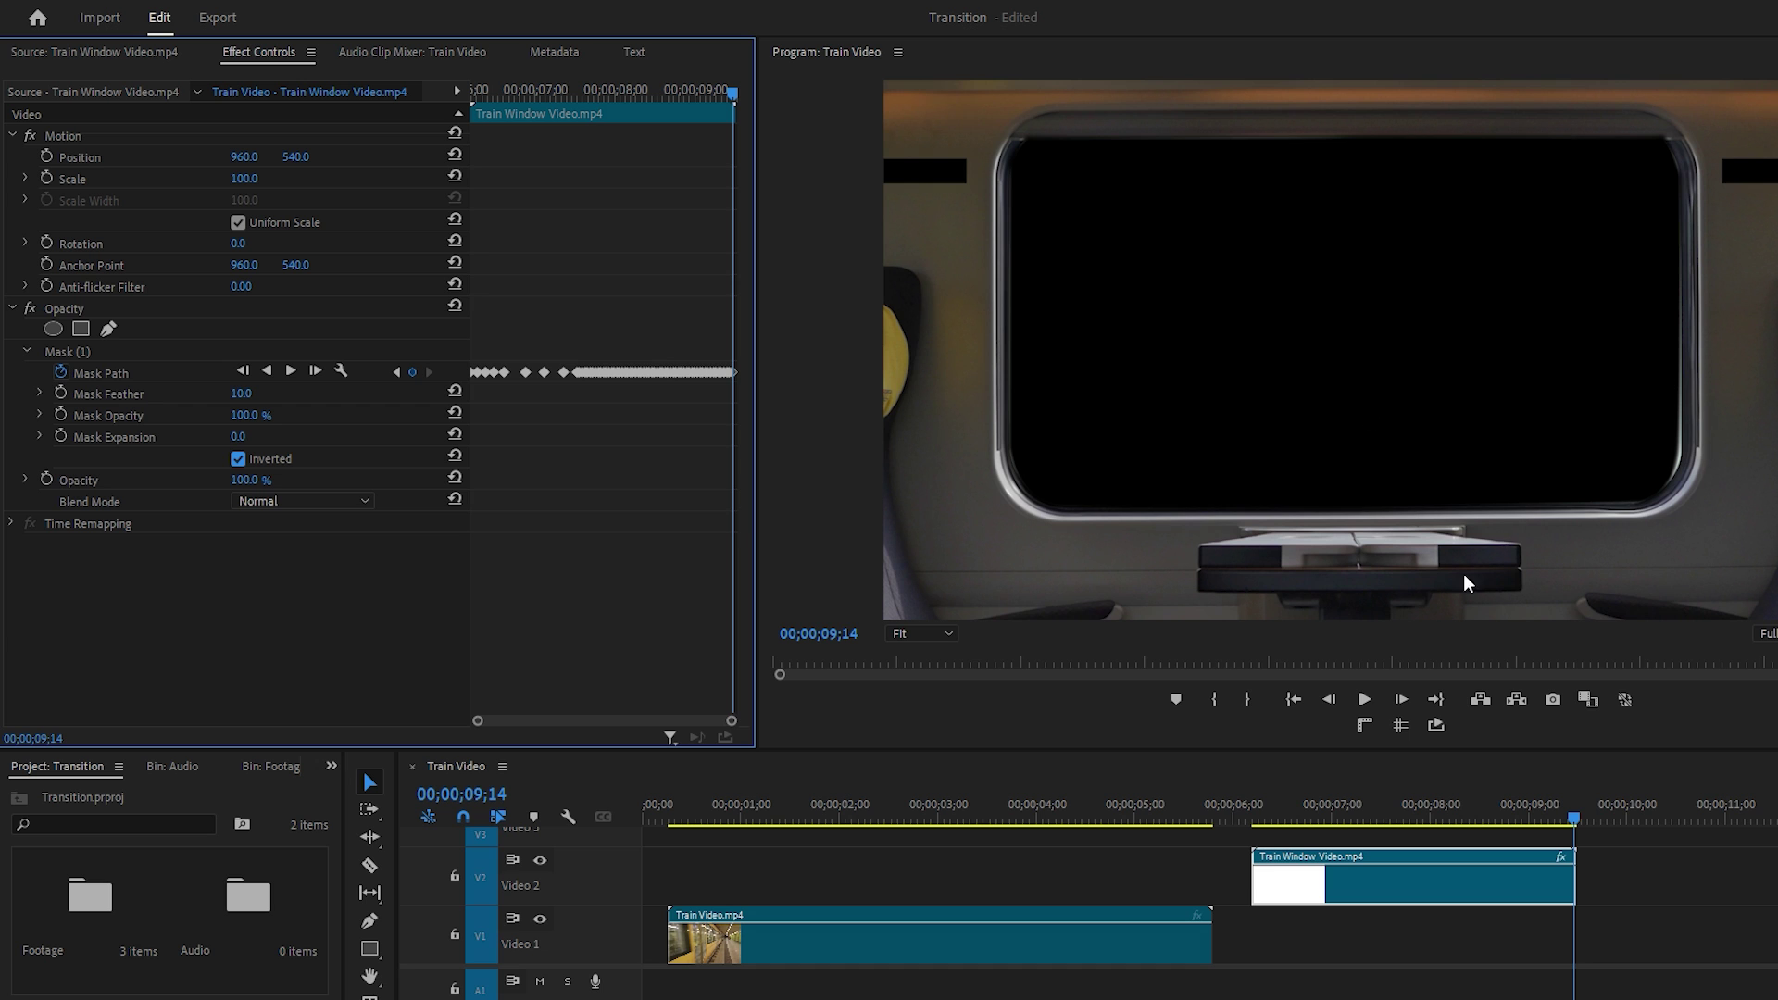
drag(1572, 817, 1280, 779)
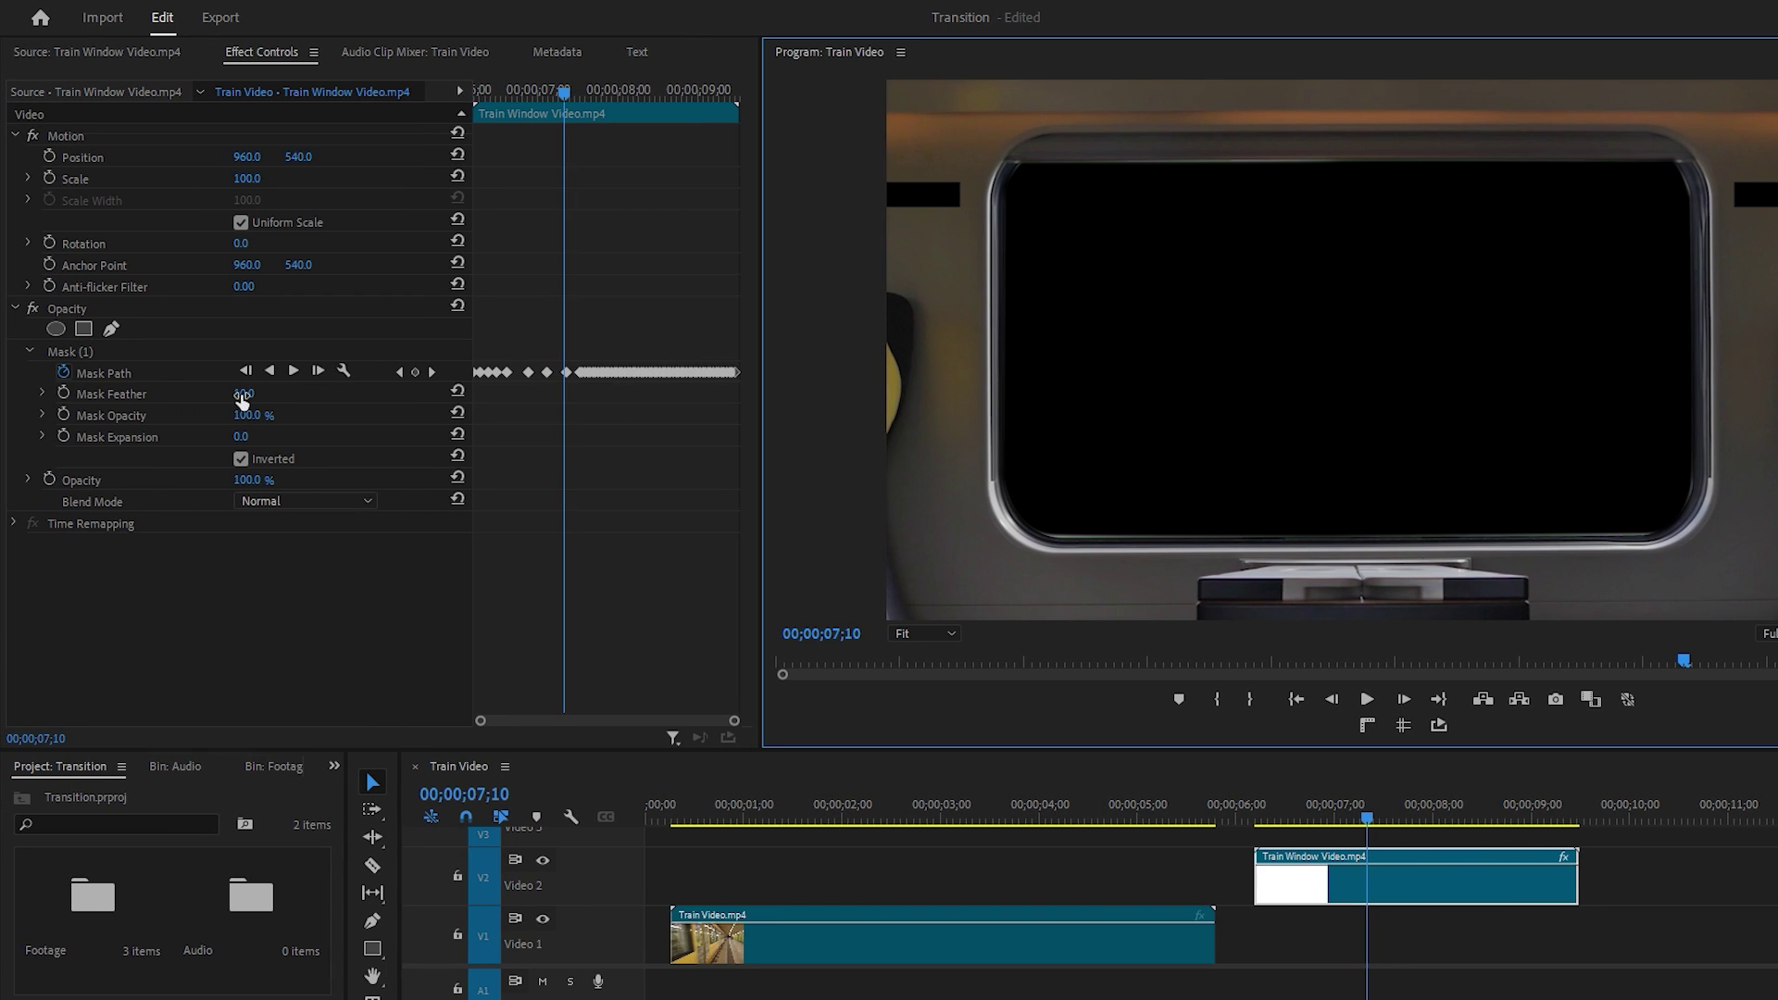
drag(242, 397, 262, 439)
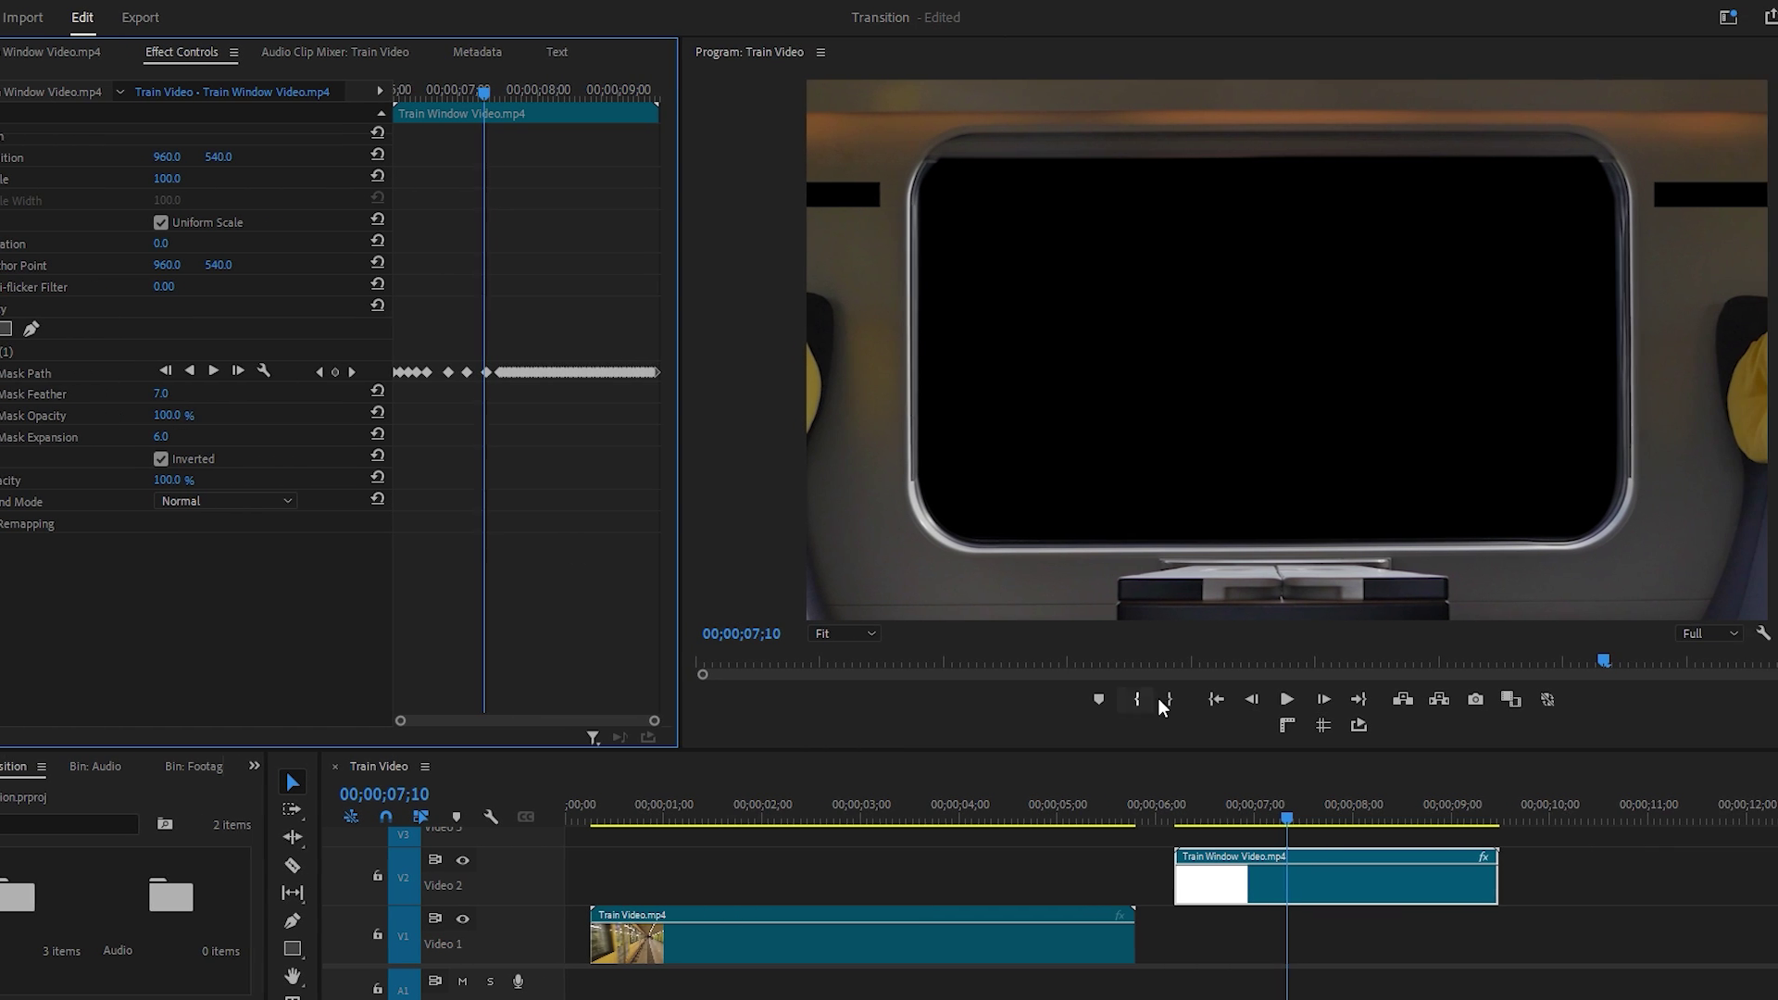
drag(1281, 822, 1484, 839)
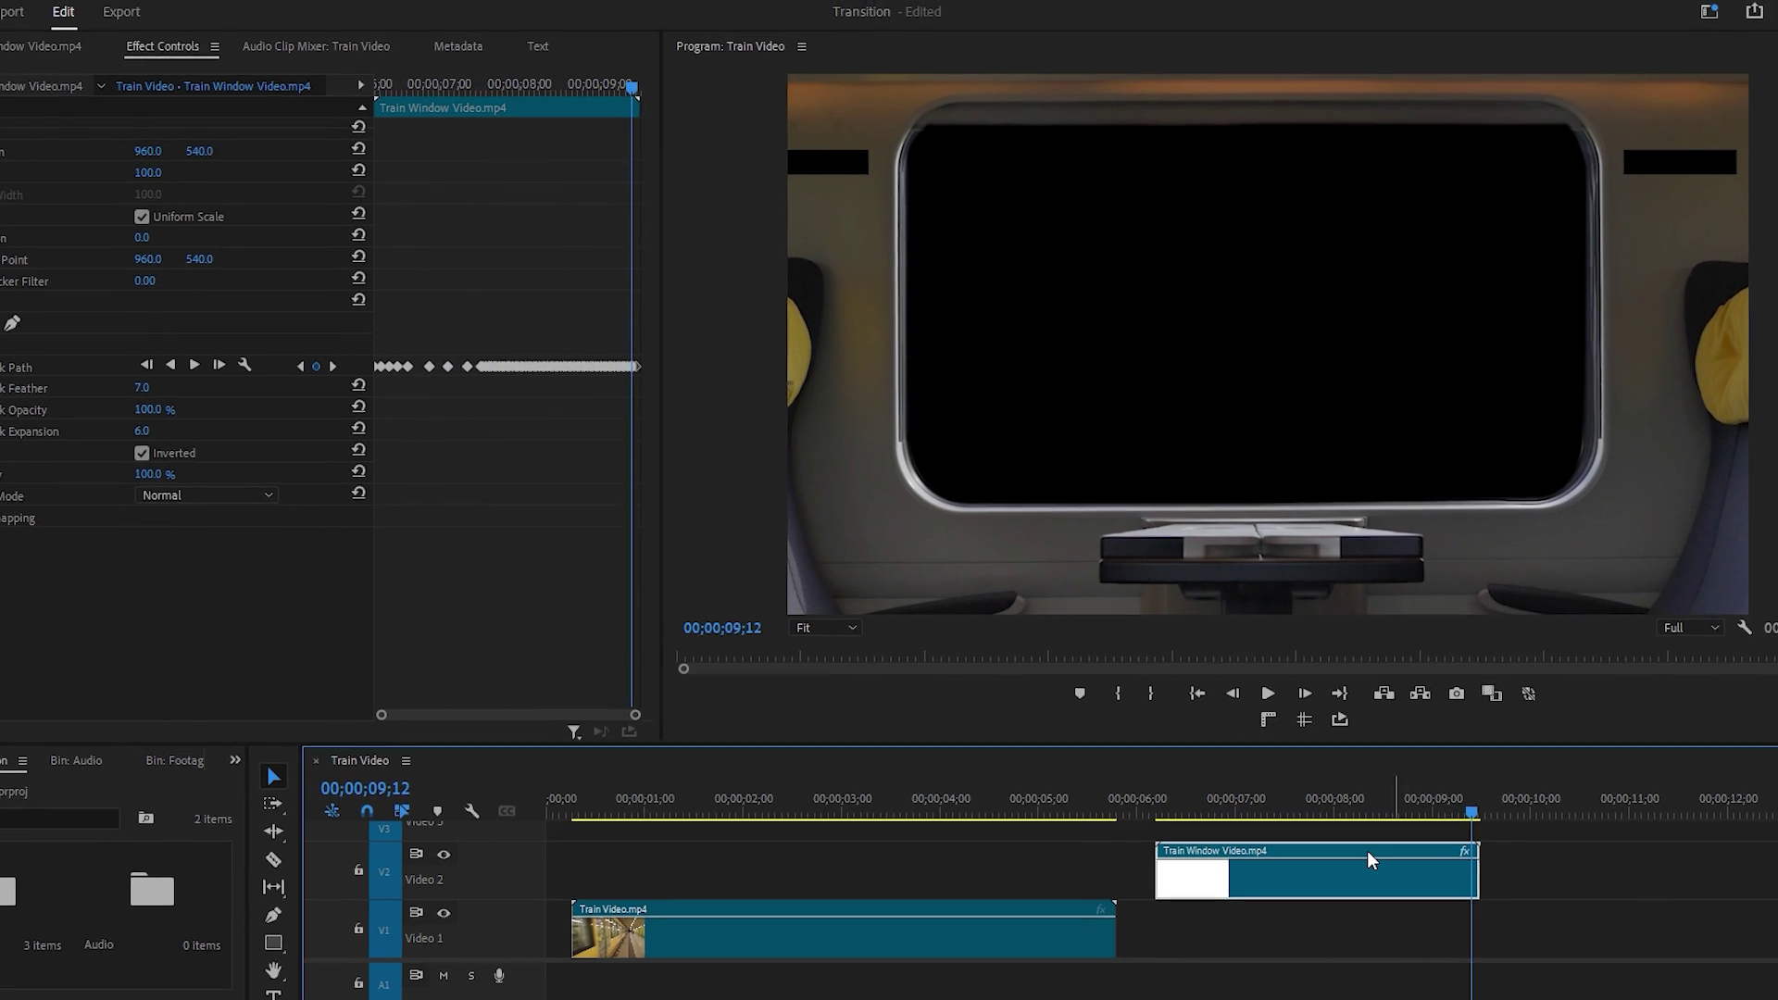
Move the Train Video clip beneath the window clip on Video 1 so both end together, and preview the overlap.
drag(834, 915, 1208, 929)
drag(1388, 783, 862, 790)
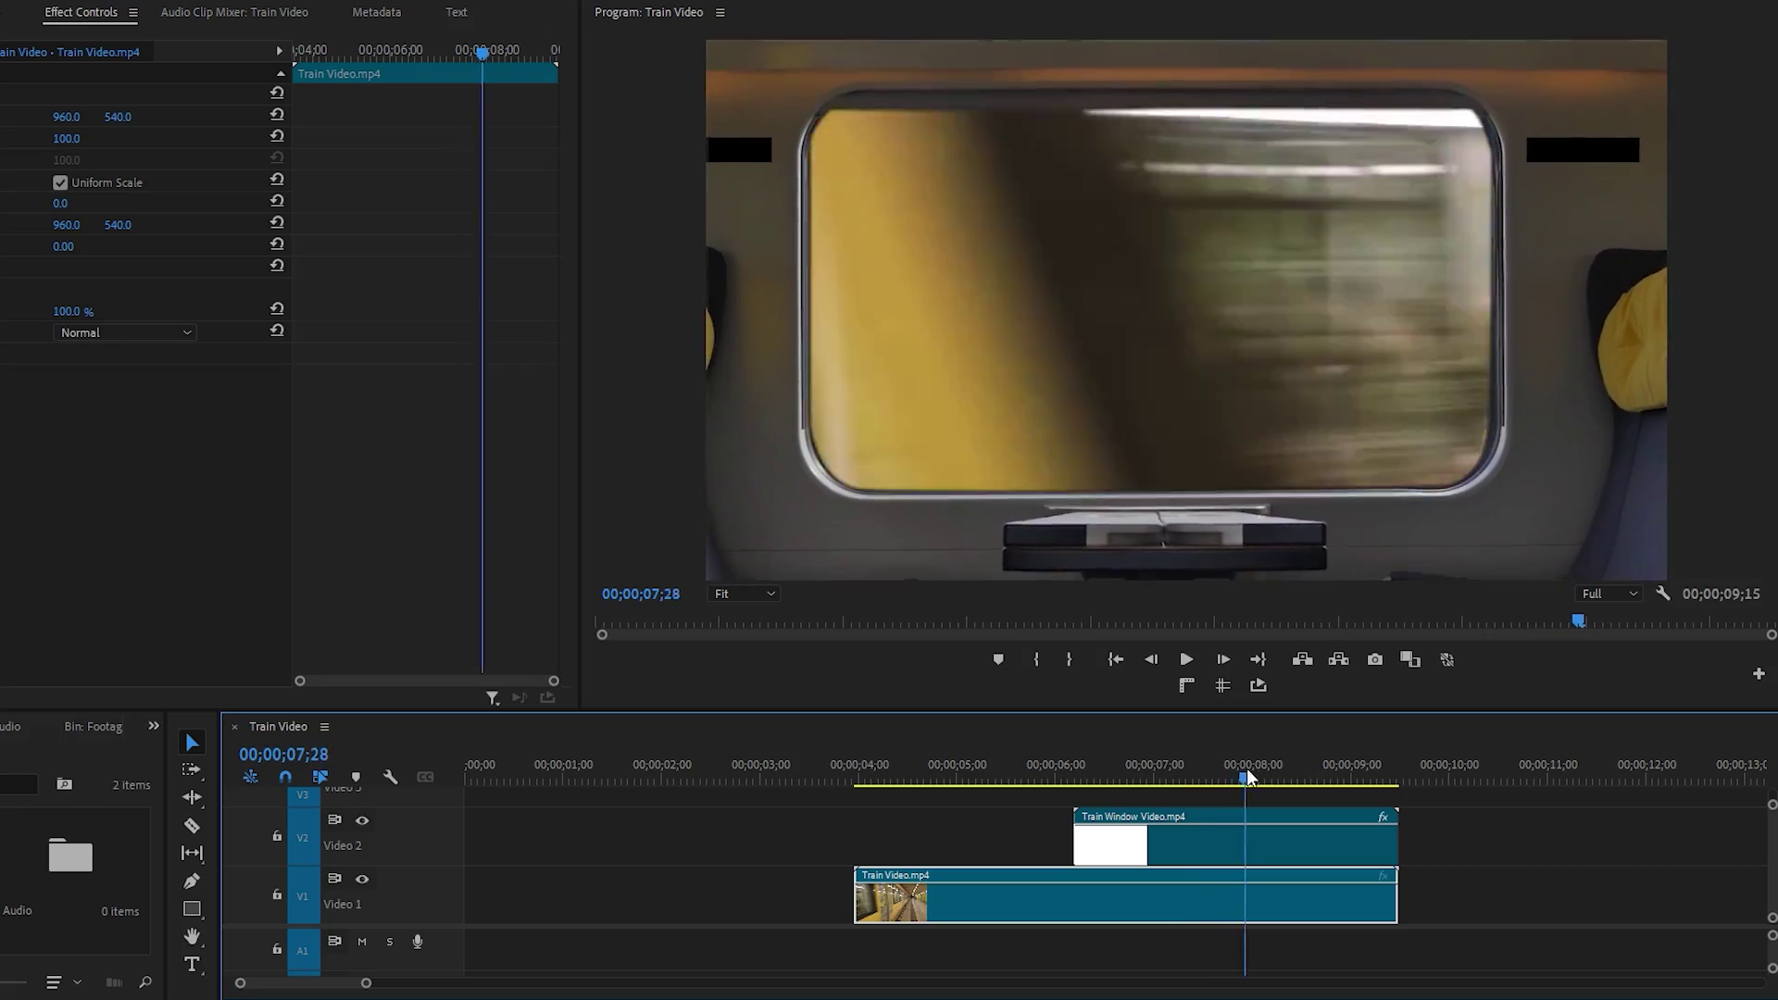
click(1371, 789)
drag(1372, 789, 1393, 786)
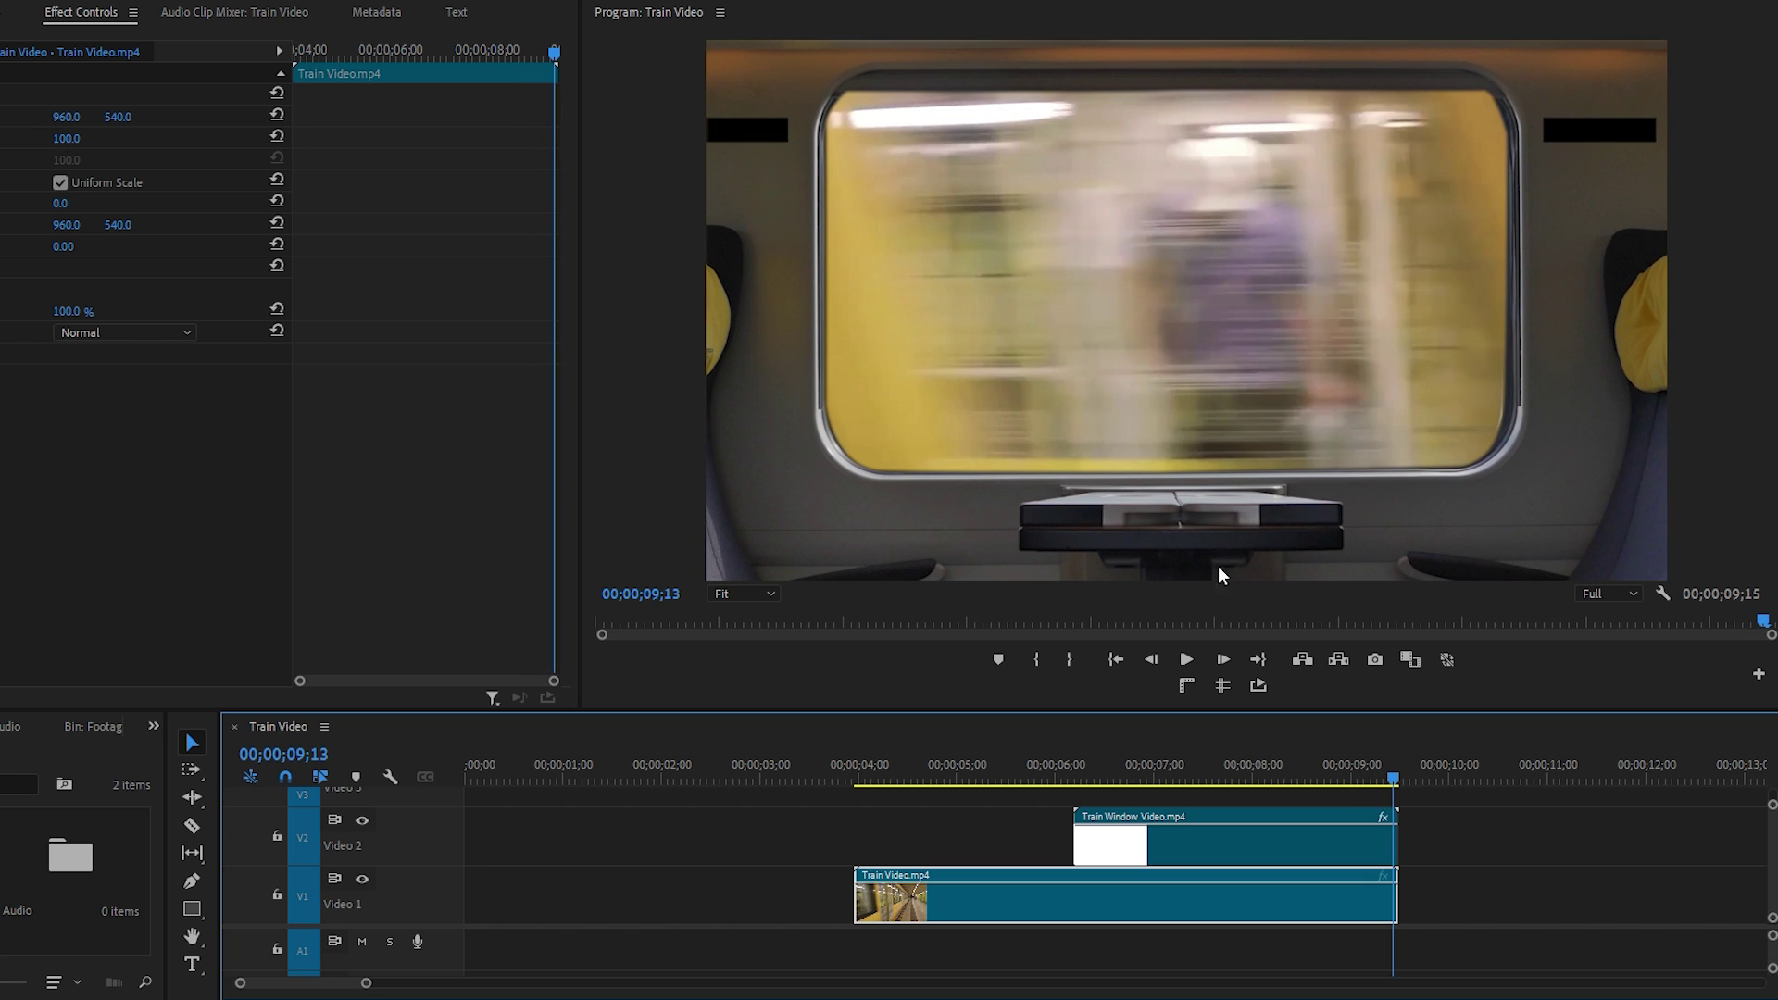
Start Position and Scale keyframes on the Train Video clip at 00;00;06;06, where the window clip begins.
drag(1399, 786, 1074, 769)
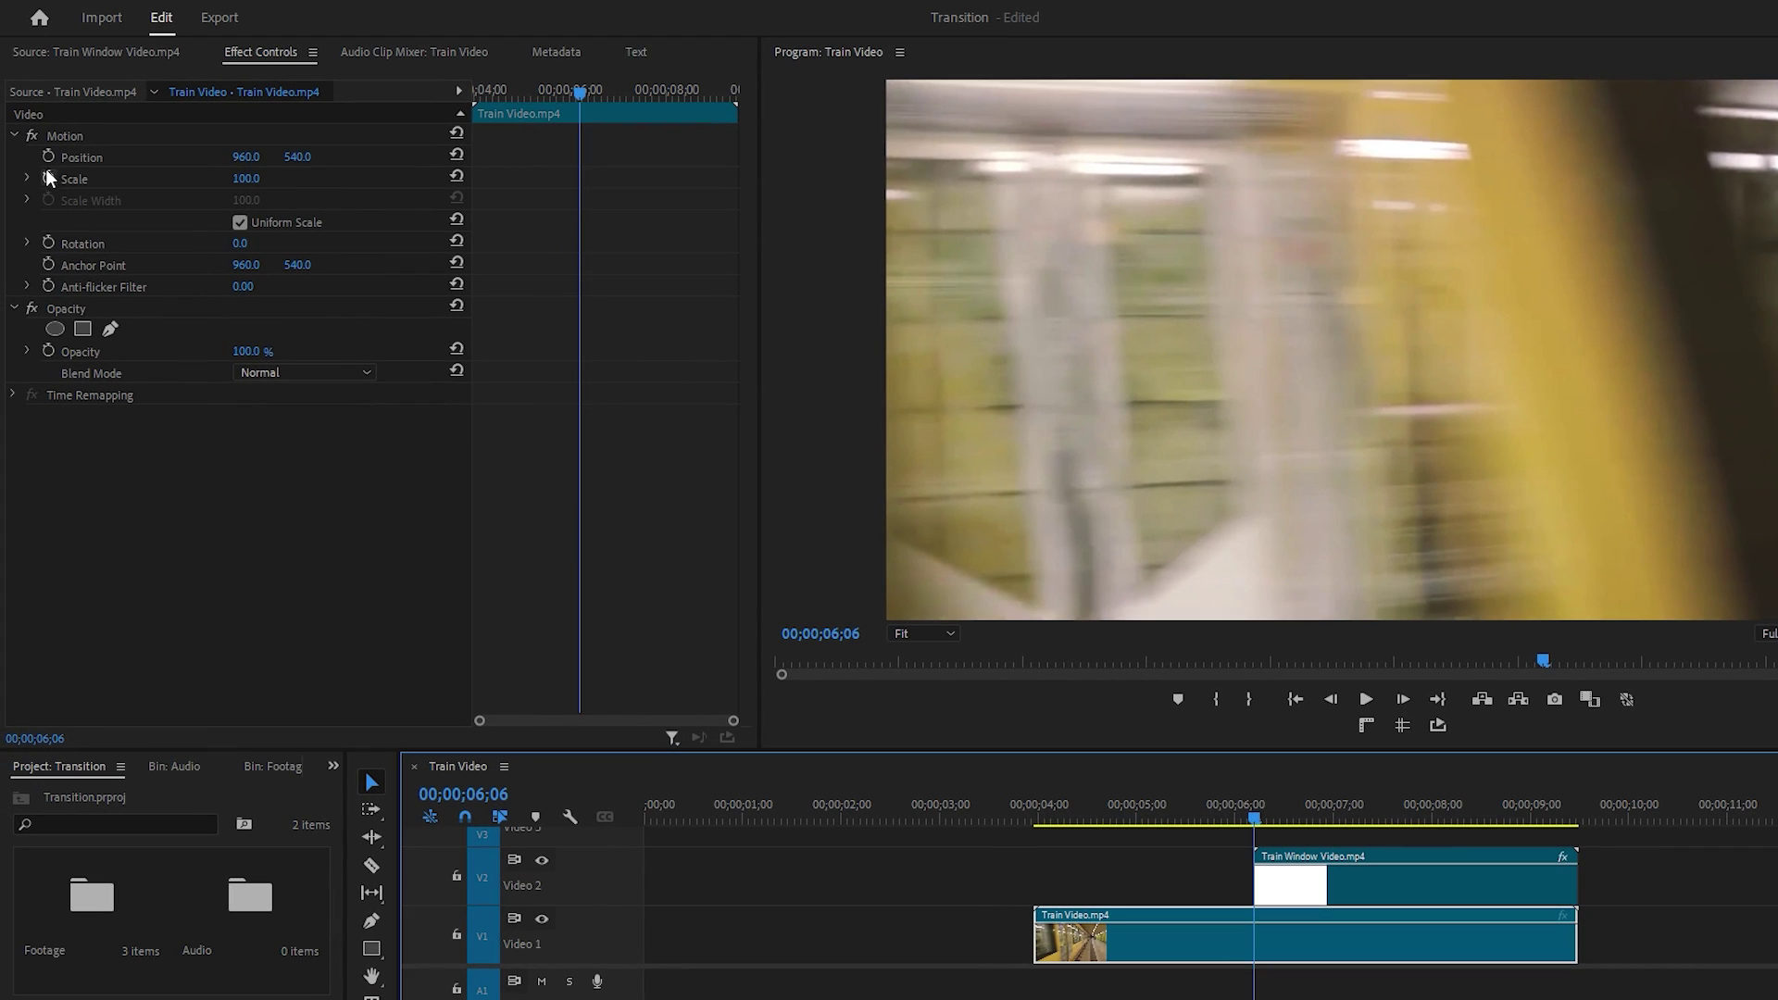
click(48, 156)
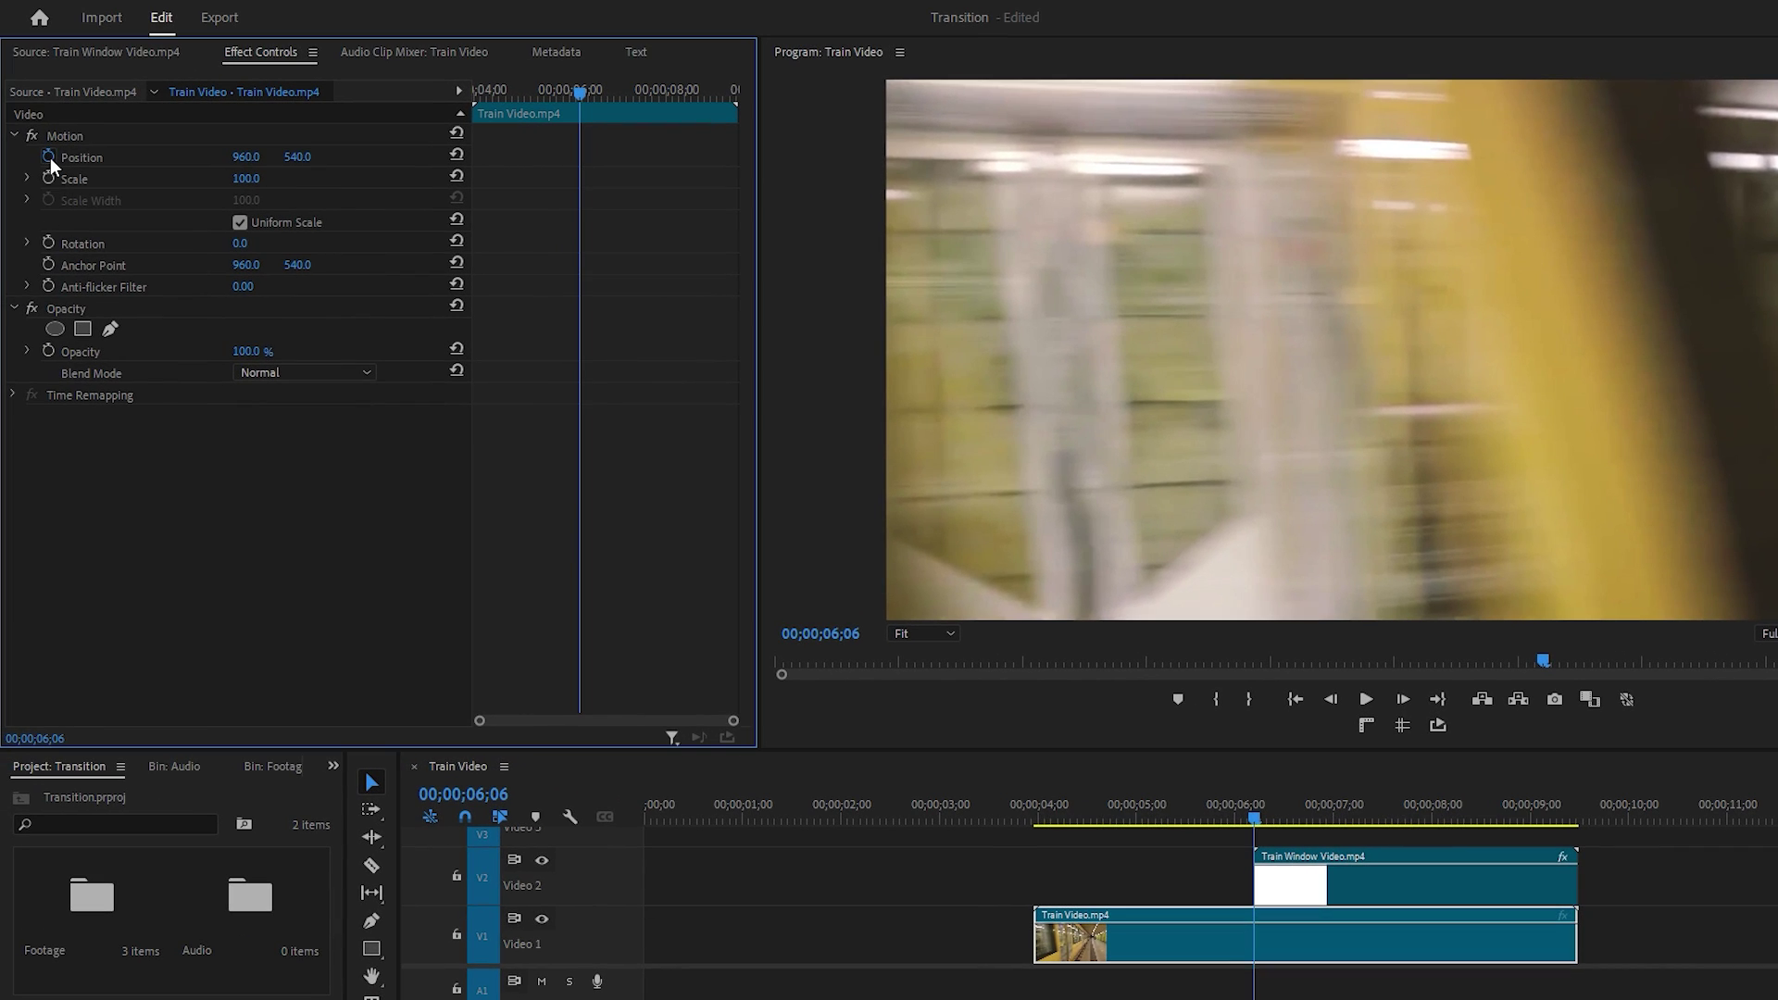
click(48, 179)
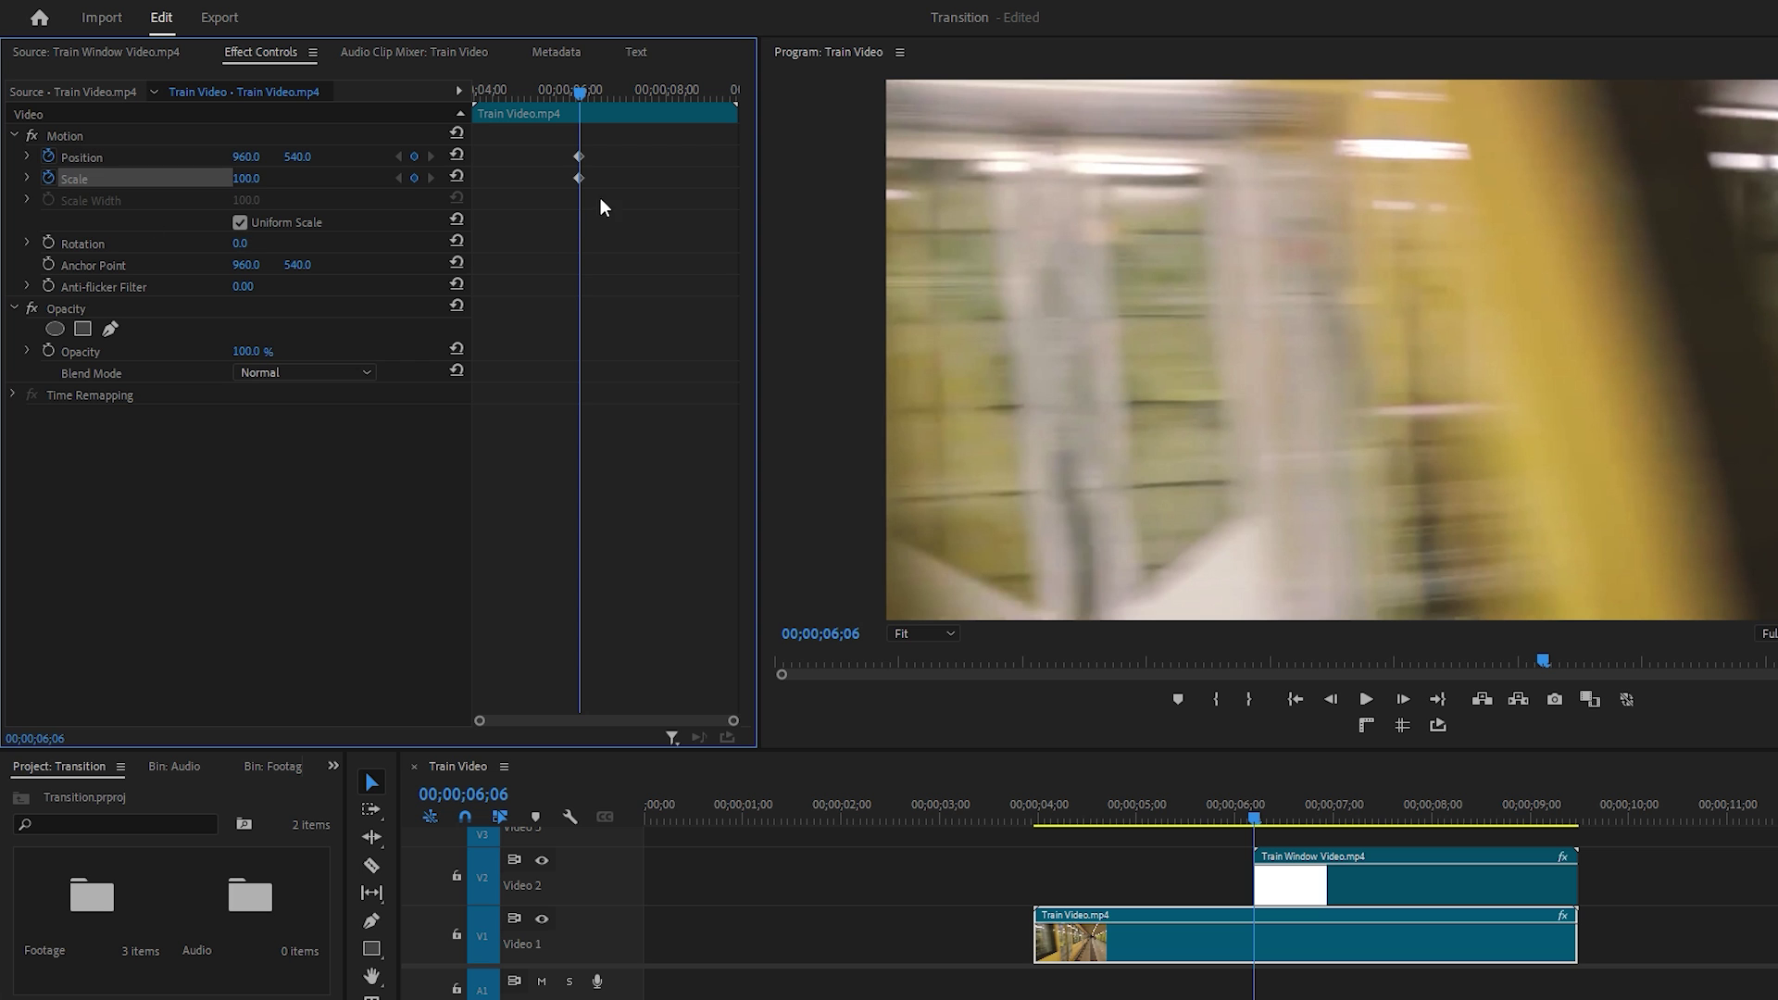
At 00;00;07;26, add Position and Scale keyframes with position 876, 526 and scale 78 to fit the footage in the window.
drag(582, 100, 658, 108)
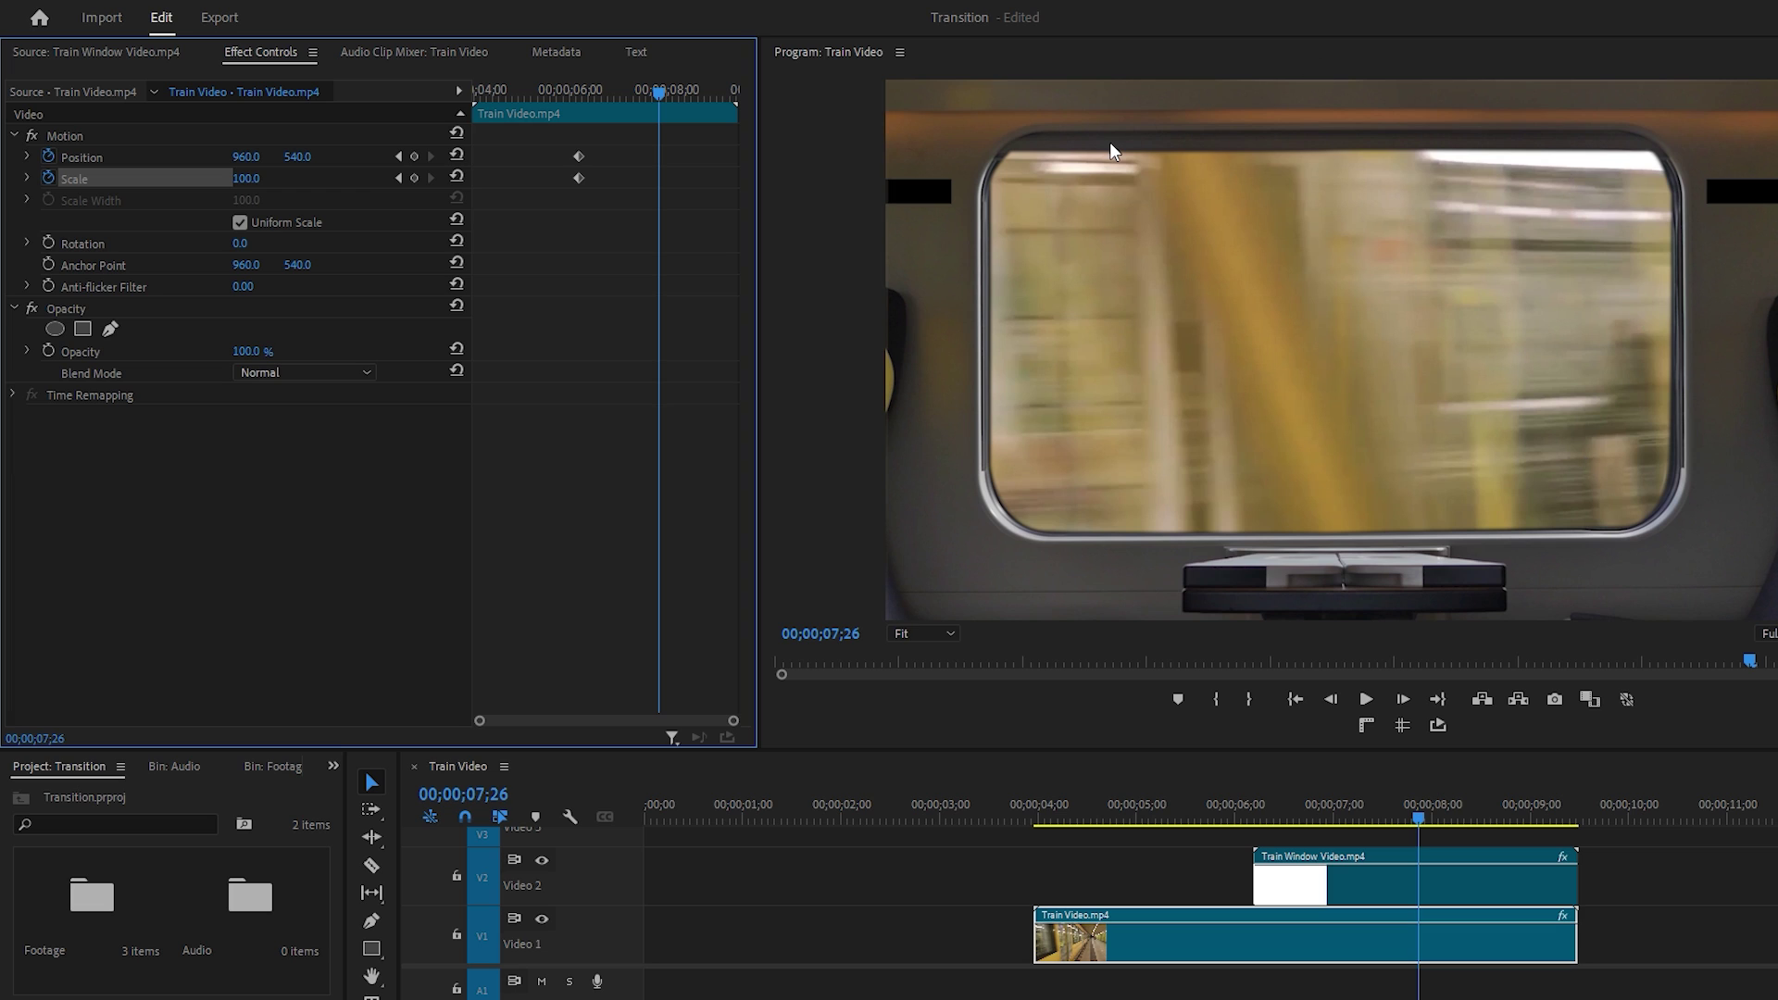
click(414, 158)
click(416, 179)
drag(258, 178, 232, 178)
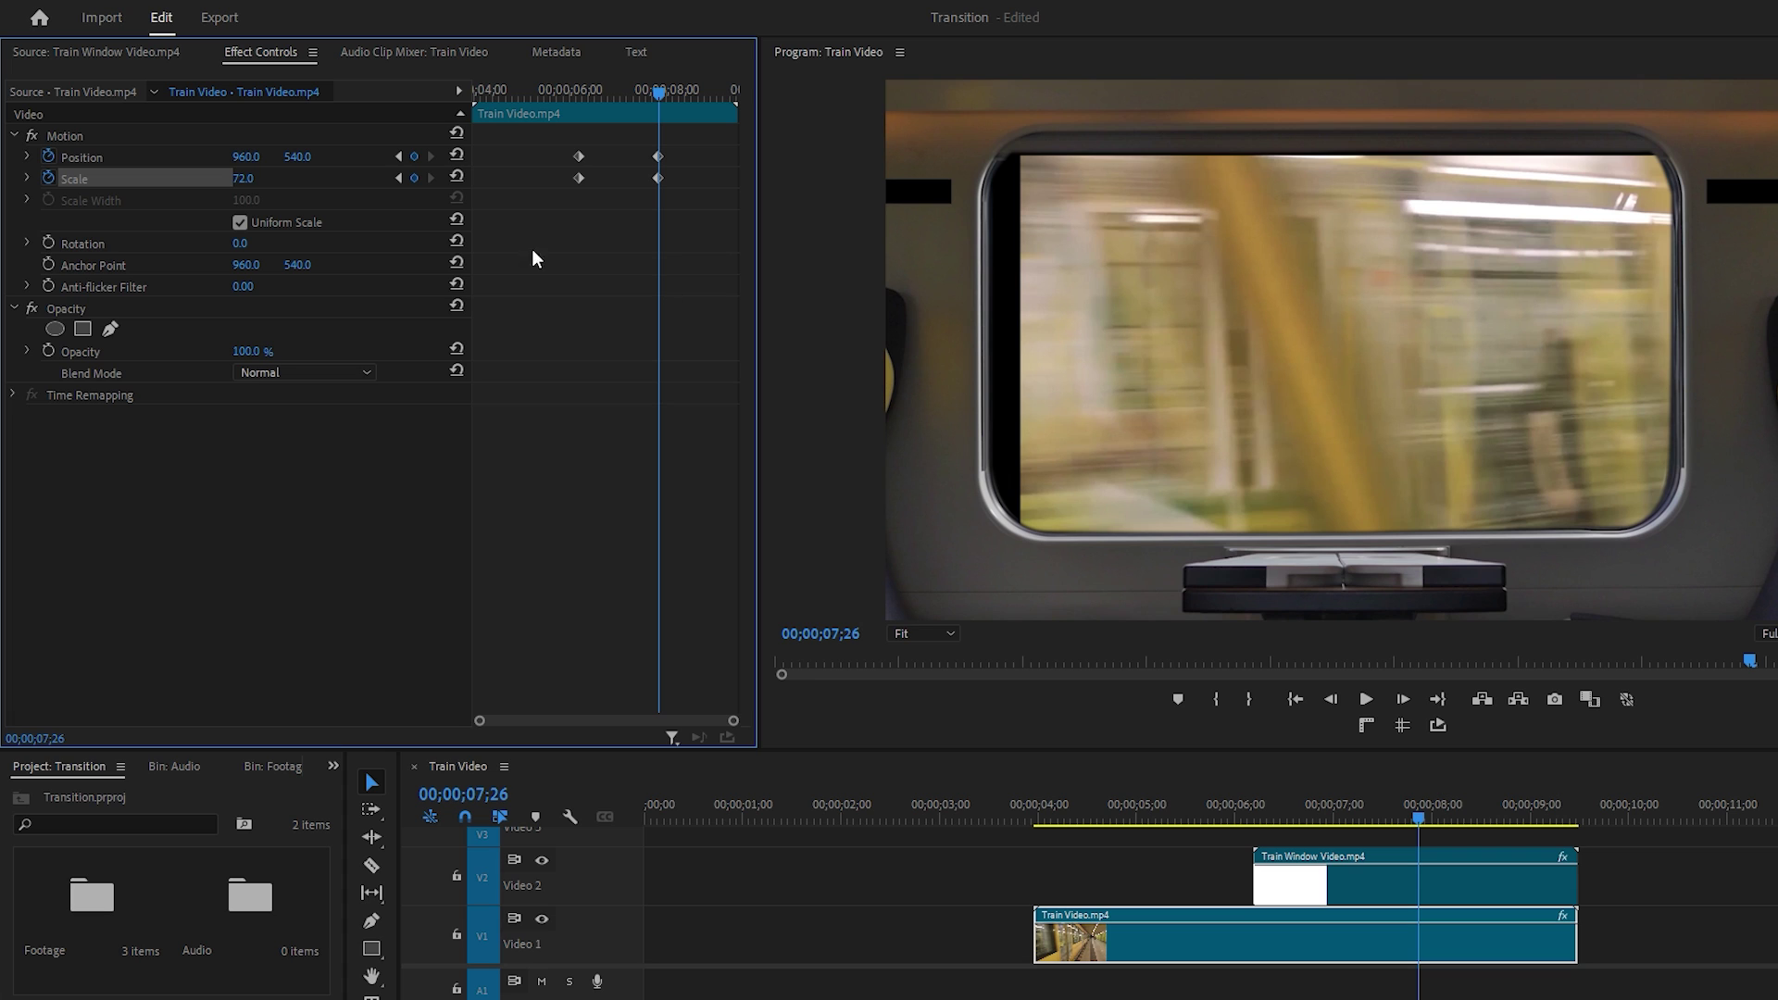
drag(246, 157, 169, 157)
drag(284, 157, 249, 178)
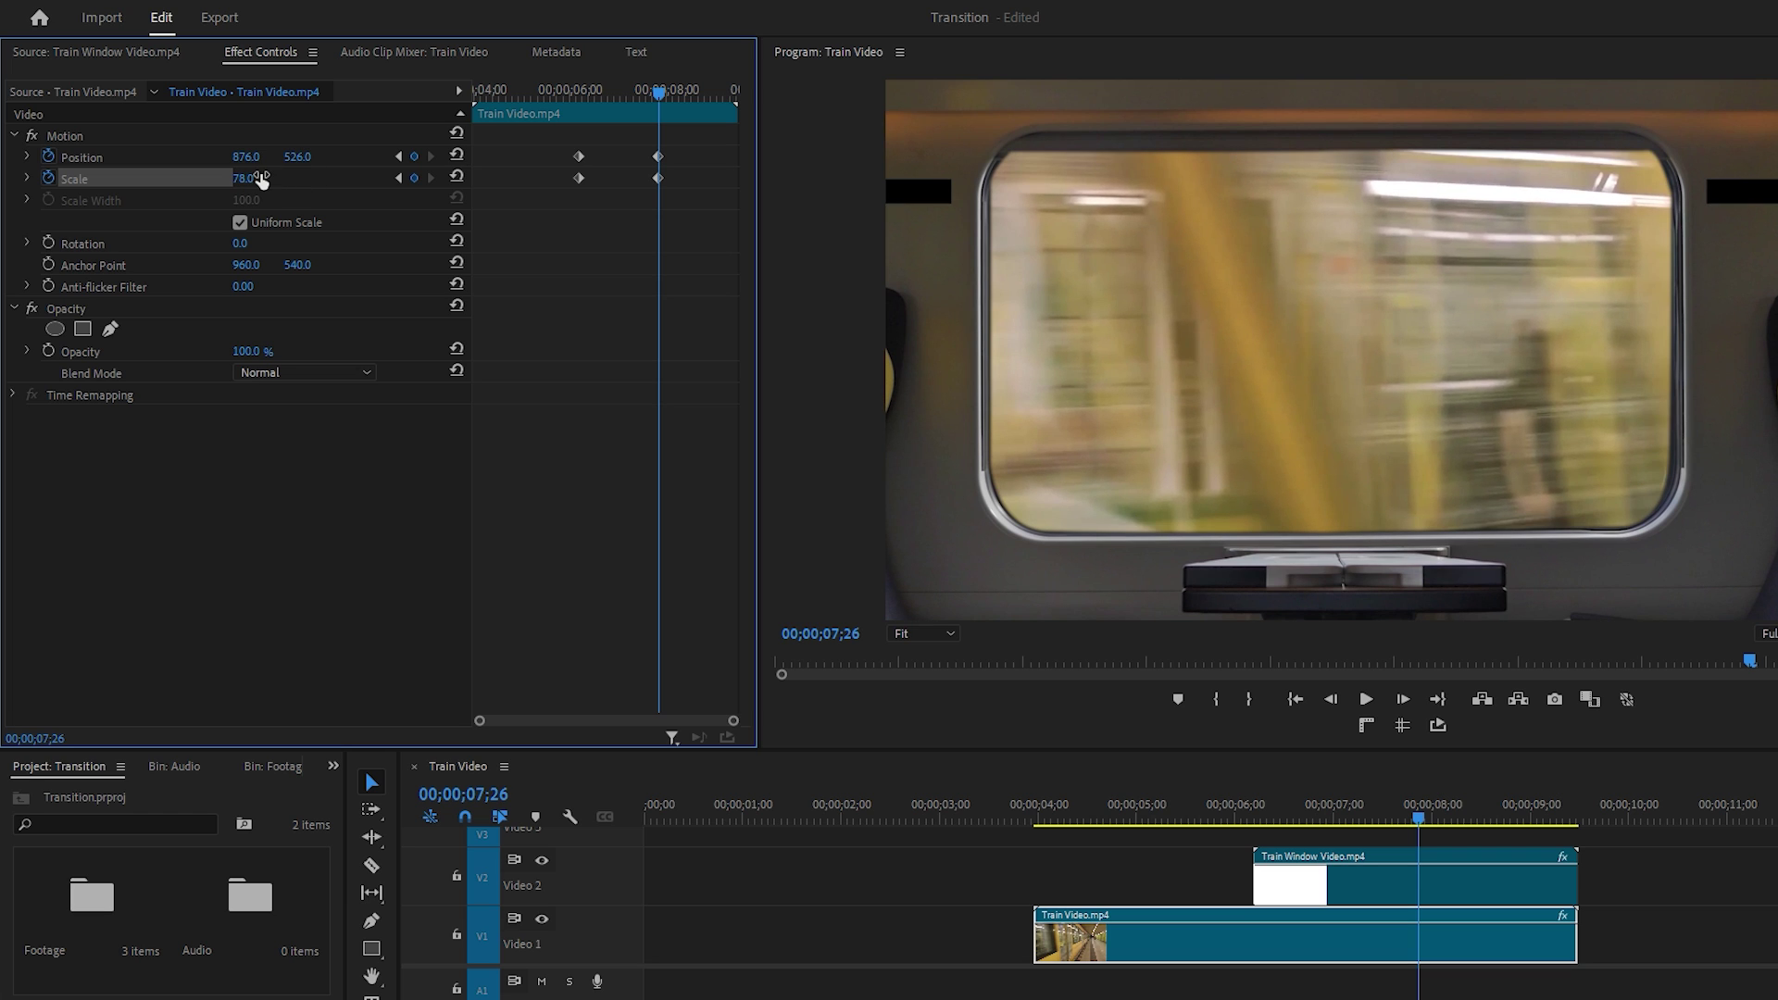
Apply Ease Out to the first pair of Position and Scale keyframes and Ease In to the second pair.
right_click(579, 156)
mouse_move(671, 331)
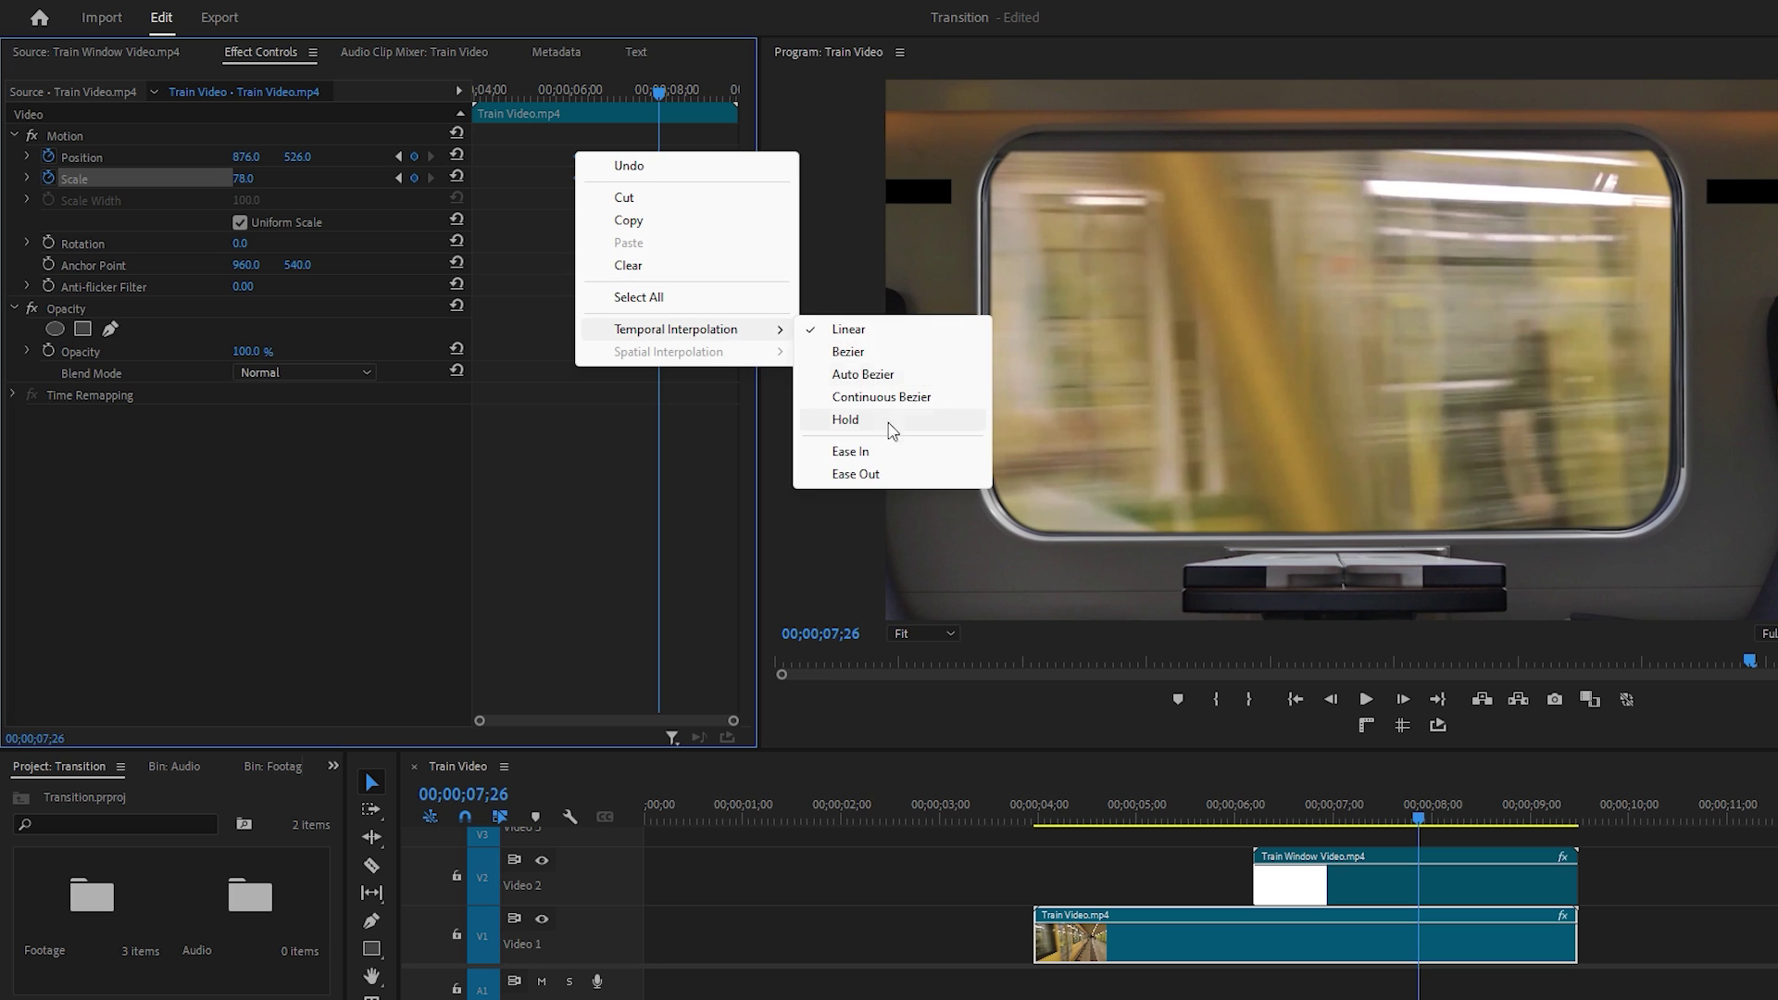
click(862, 473)
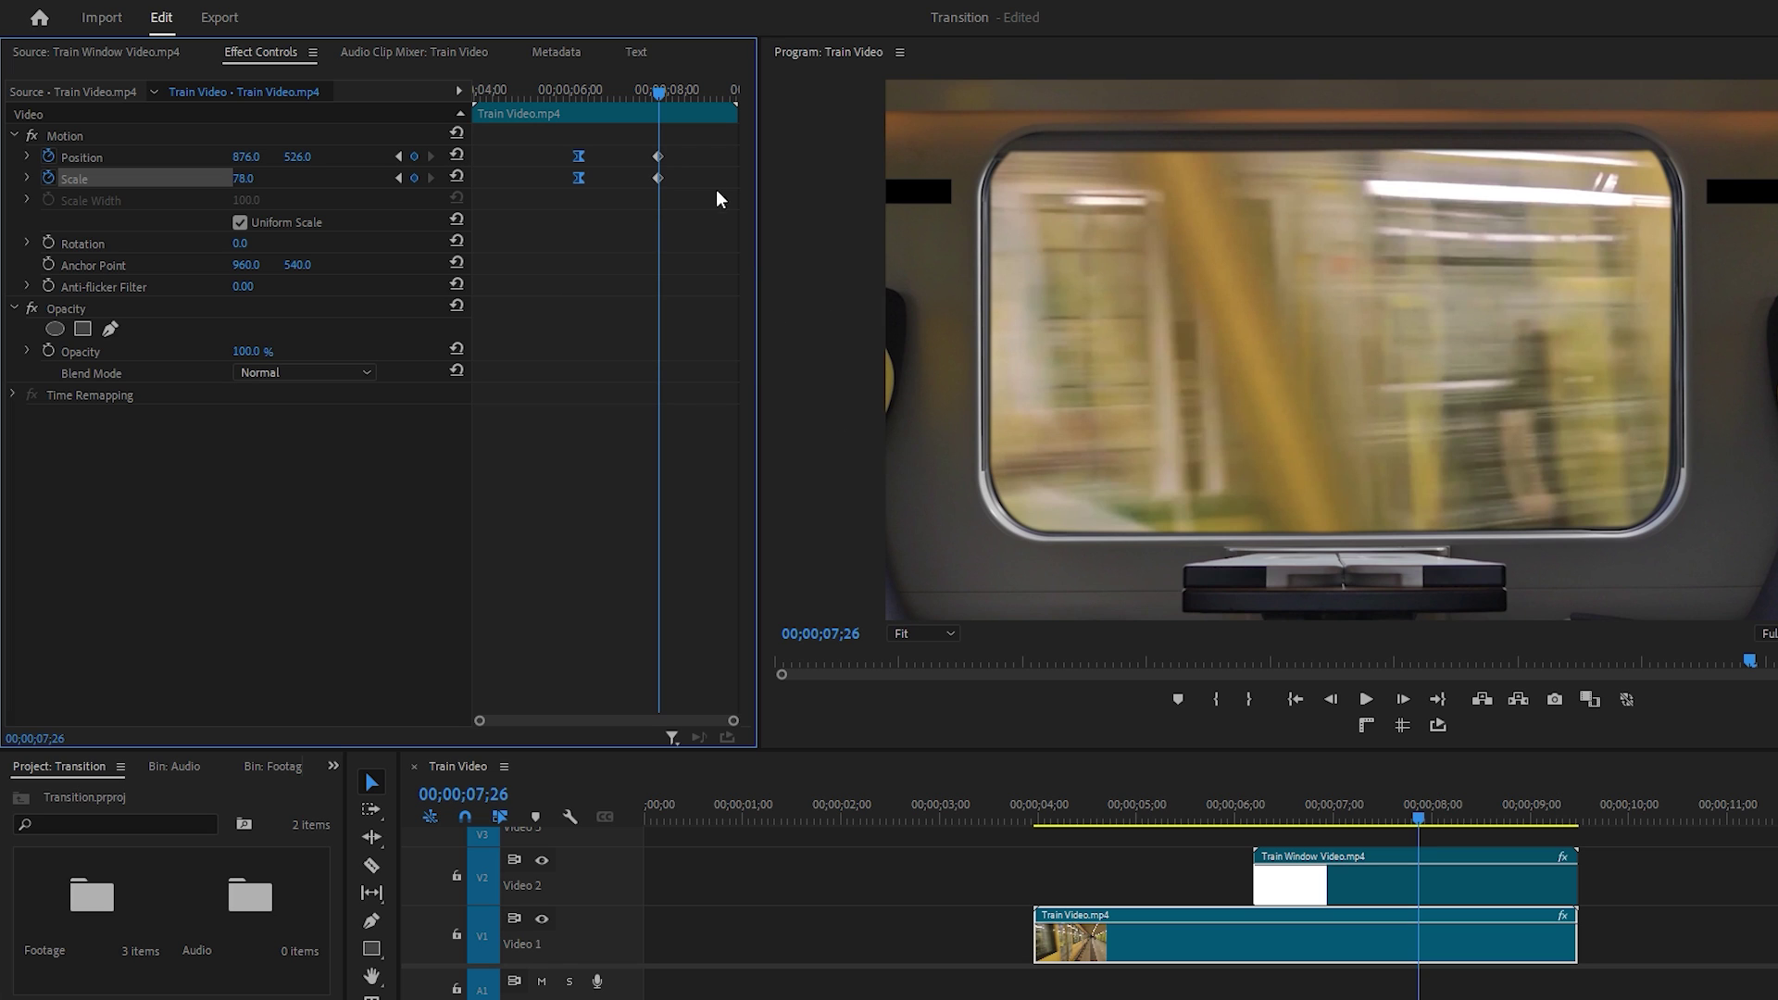
right_click(656, 159)
mouse_move(787, 333)
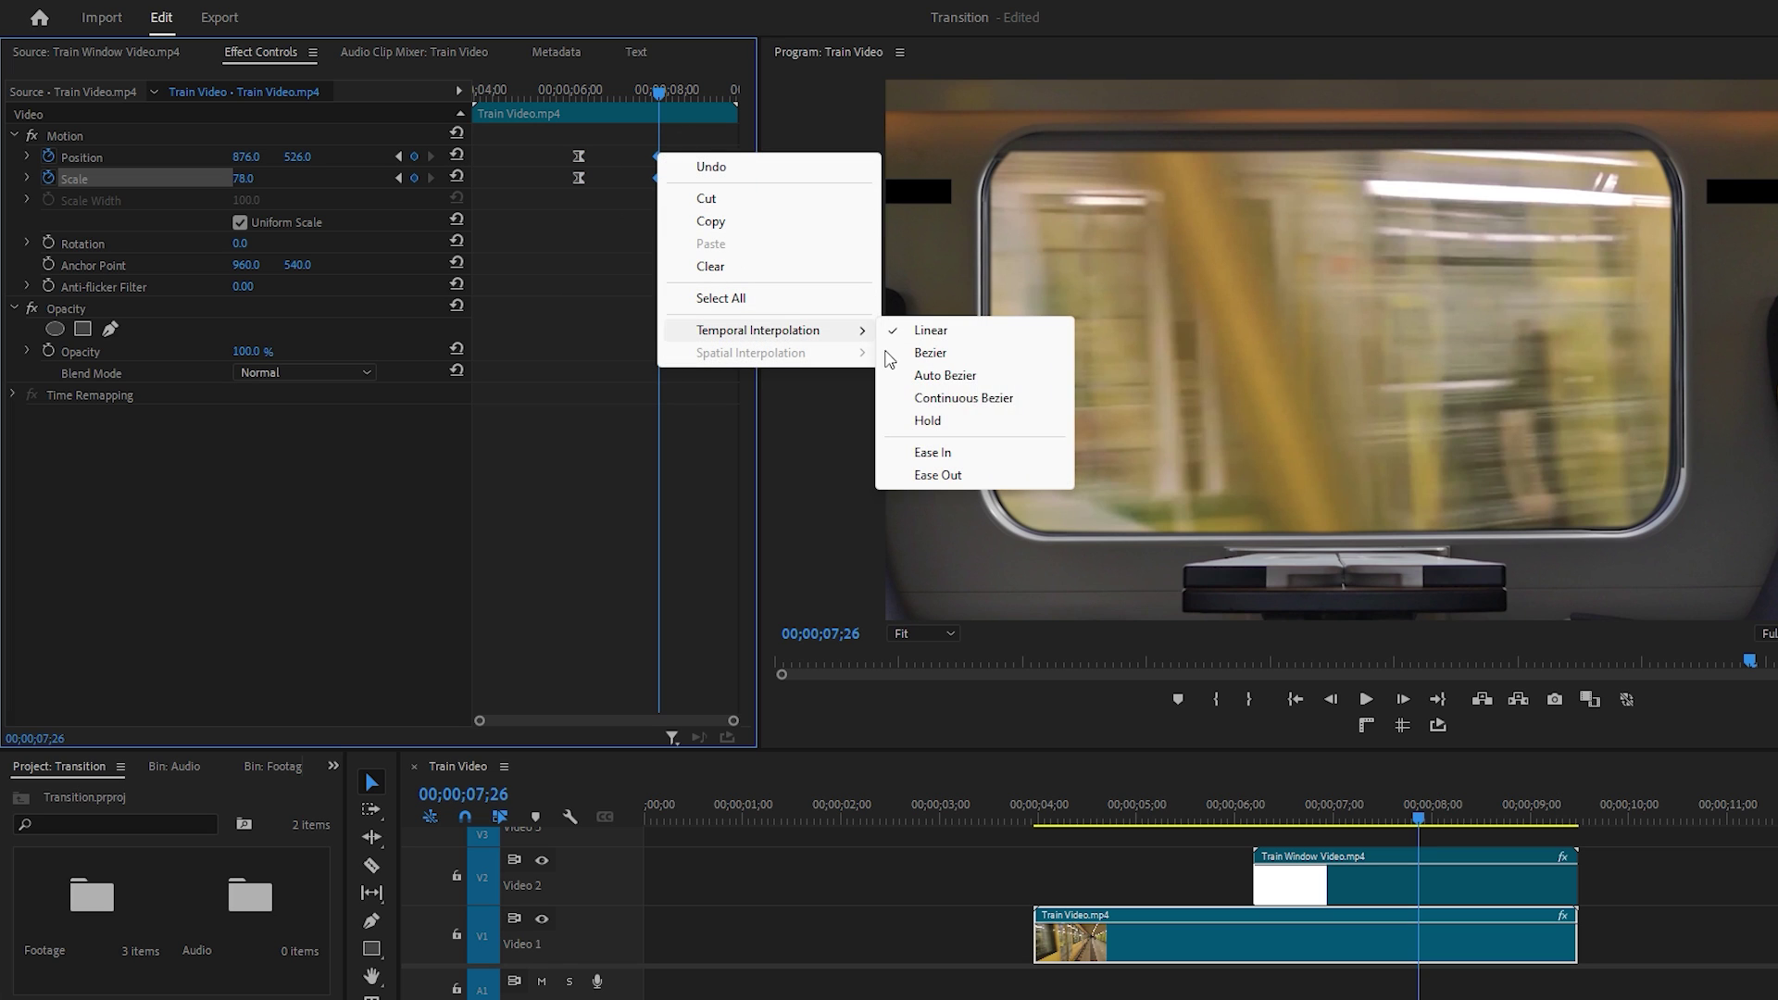
click(952, 454)
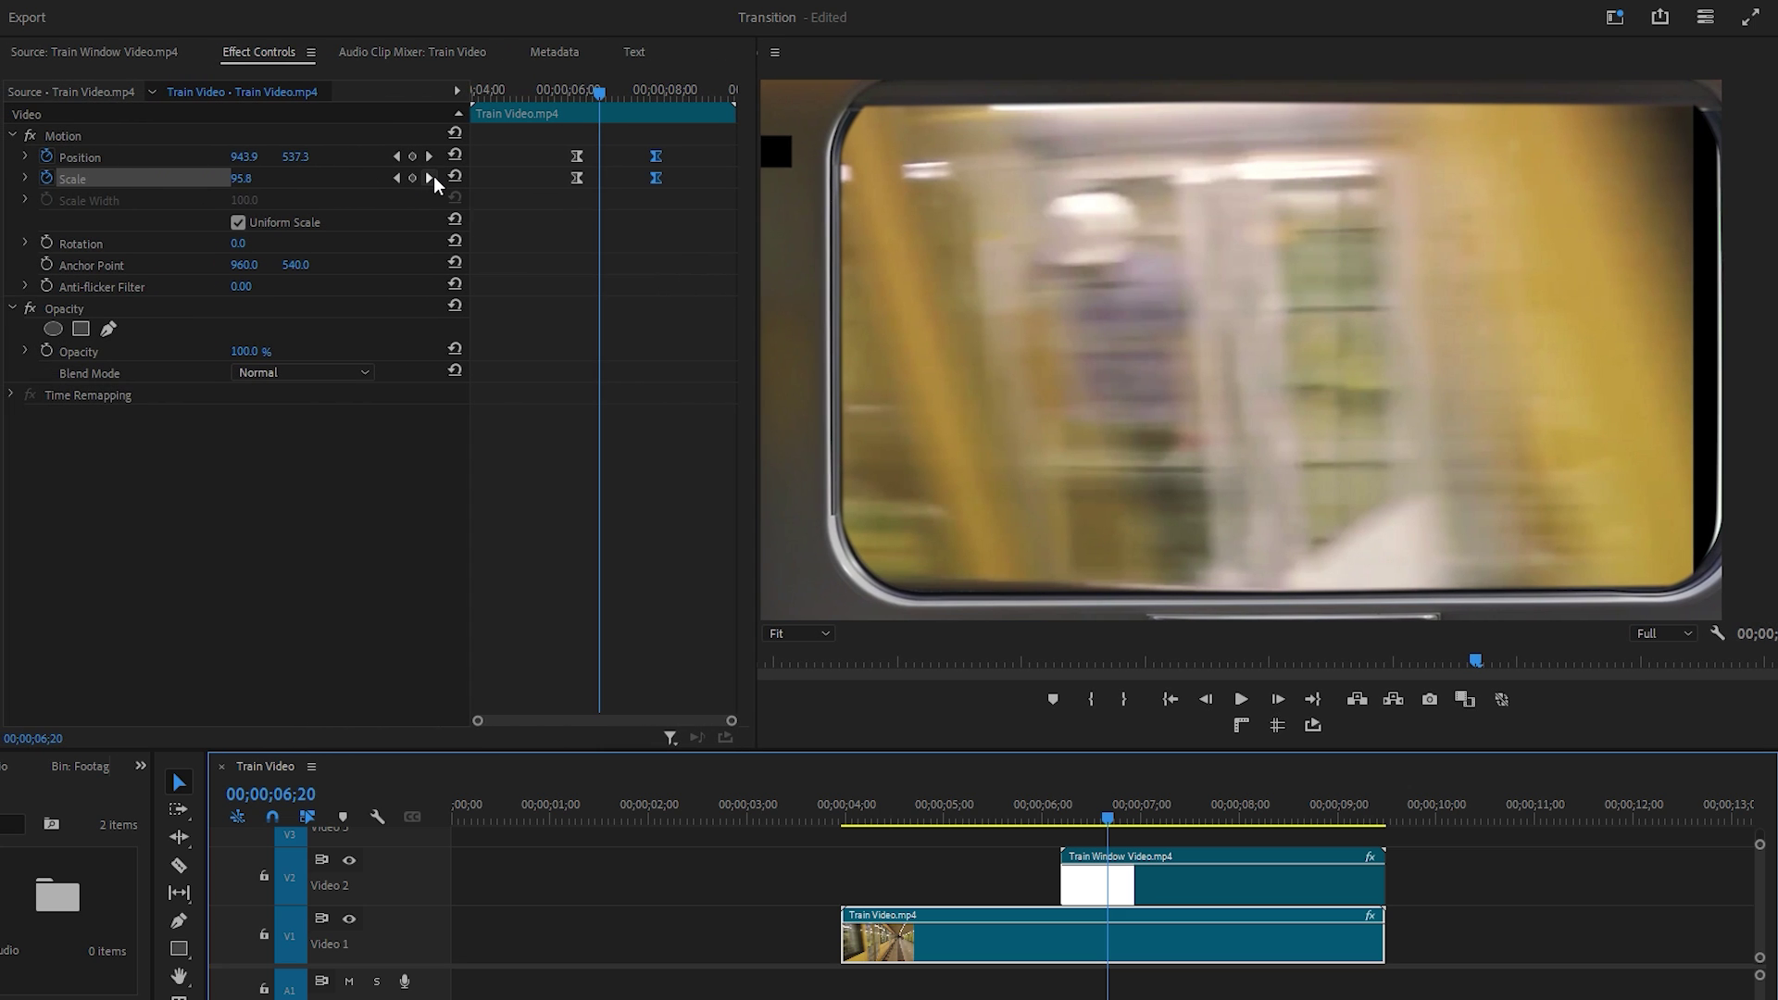
Adjust the keyframes at 00;00;07;26 to scale 88 and horizontal position 1037 so the footage fills the window.
click(429, 178)
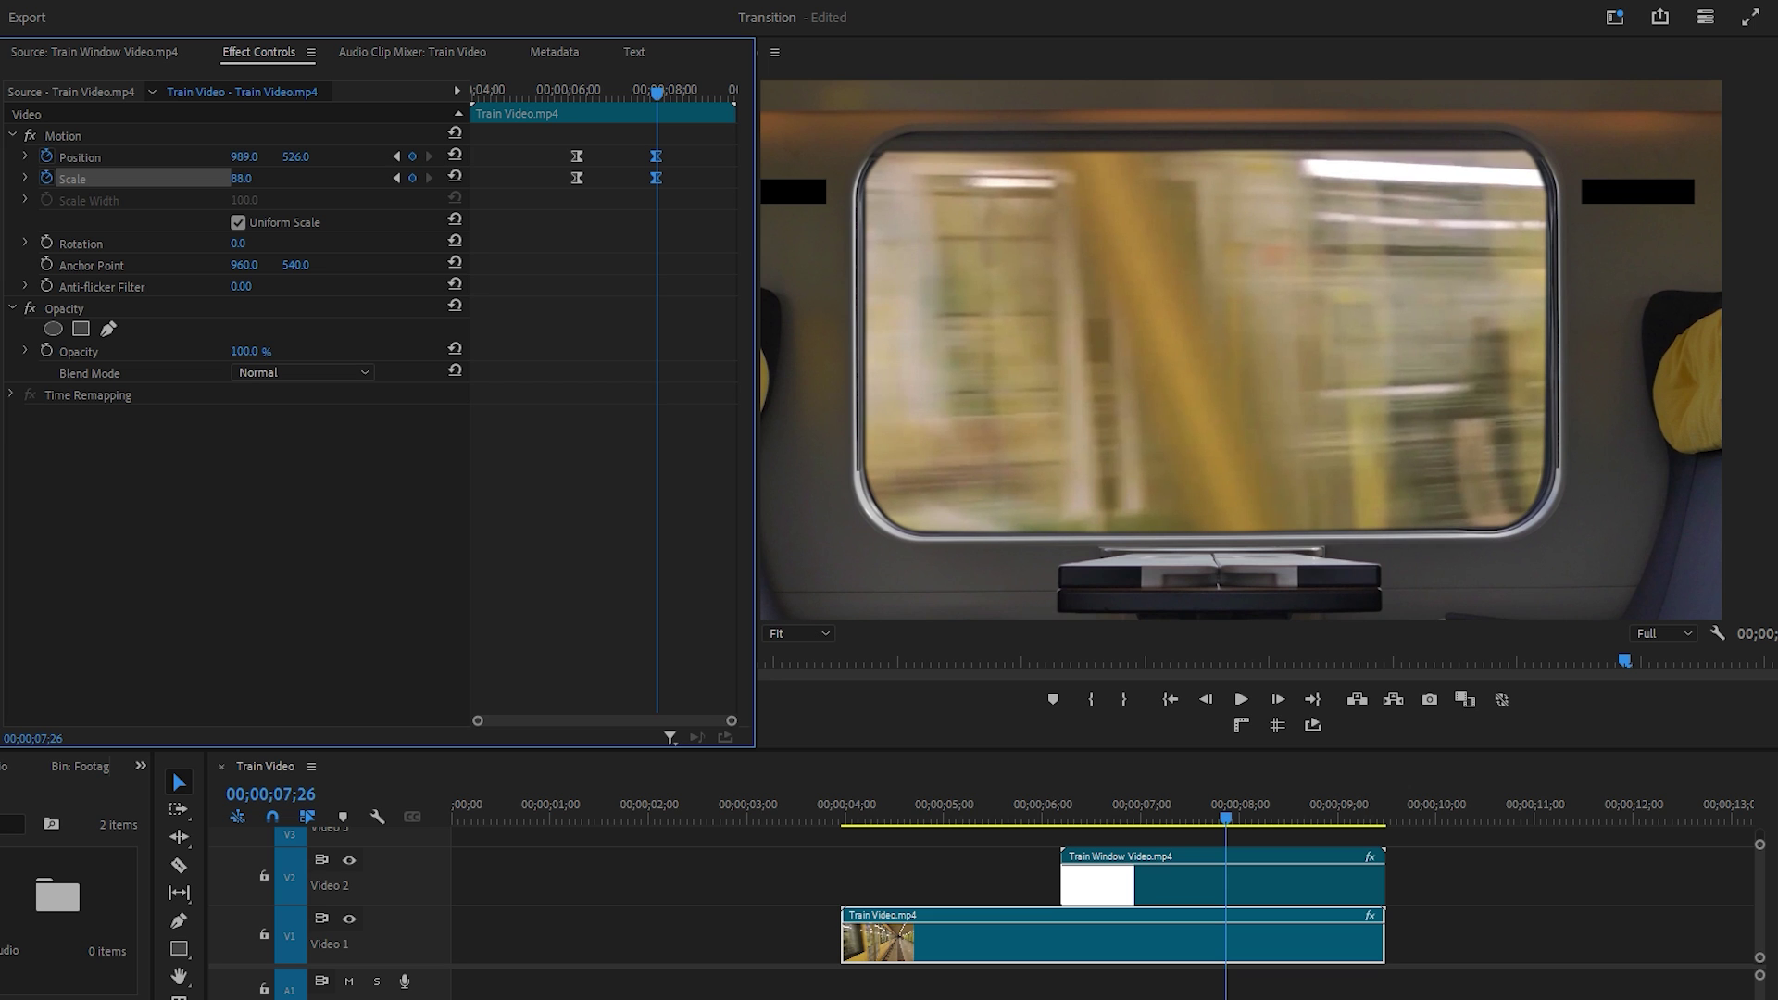
drag(247, 158, 237, 157)
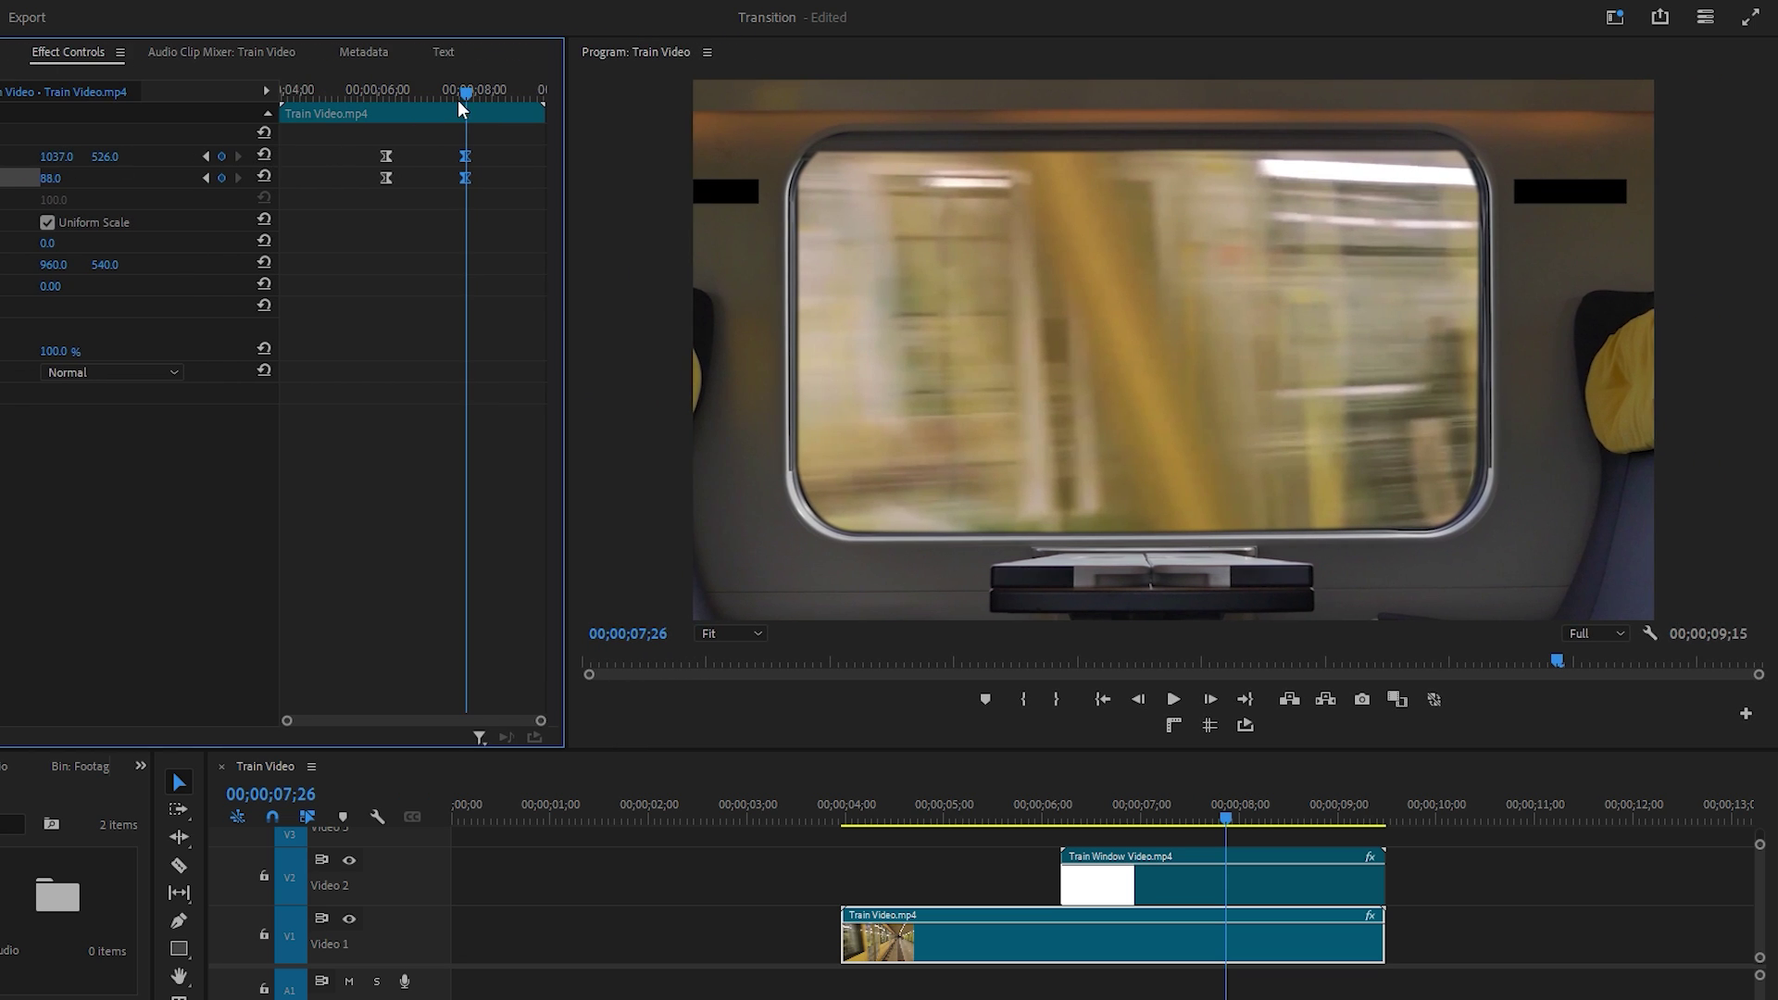